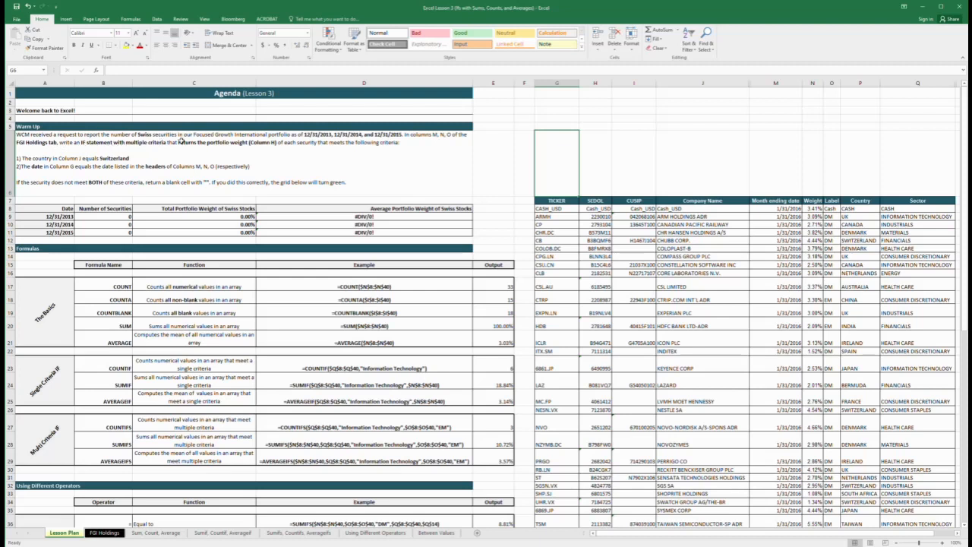
Review the warm-up instructions on the Lesson Plan sheet and the matching date, country and header-date cells on FGI Holdings.
left_click(327, 141)
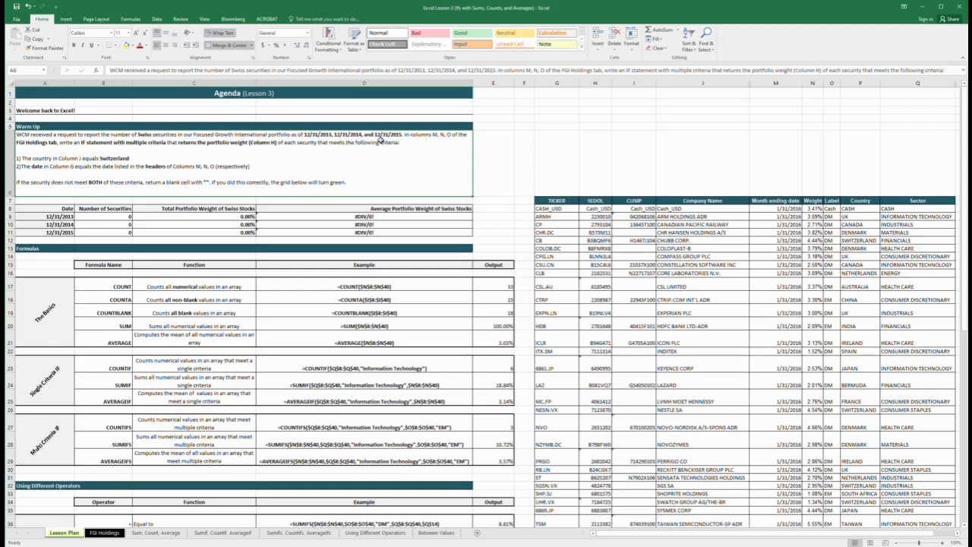
left_click(101, 534)
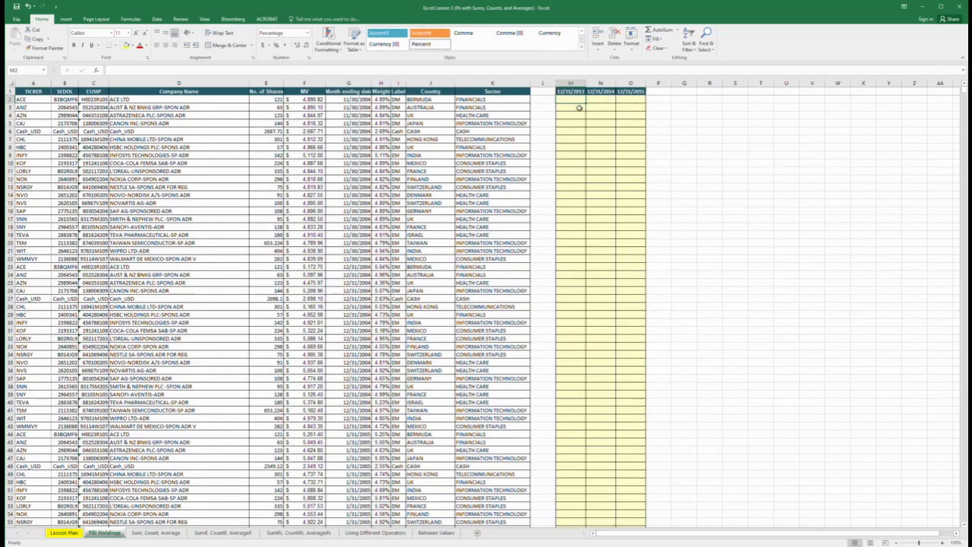
left_click(64, 533)
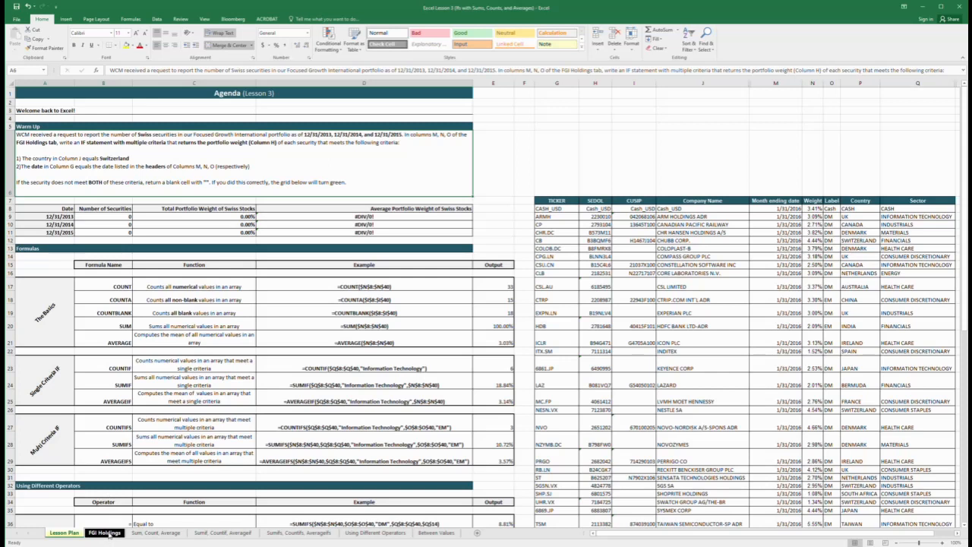
left_click(106, 534)
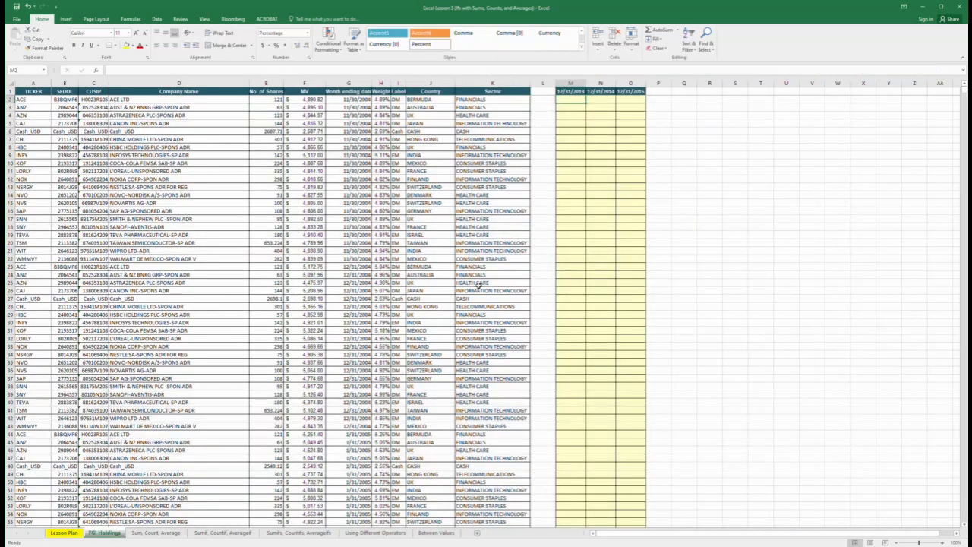
left_click(356, 100)
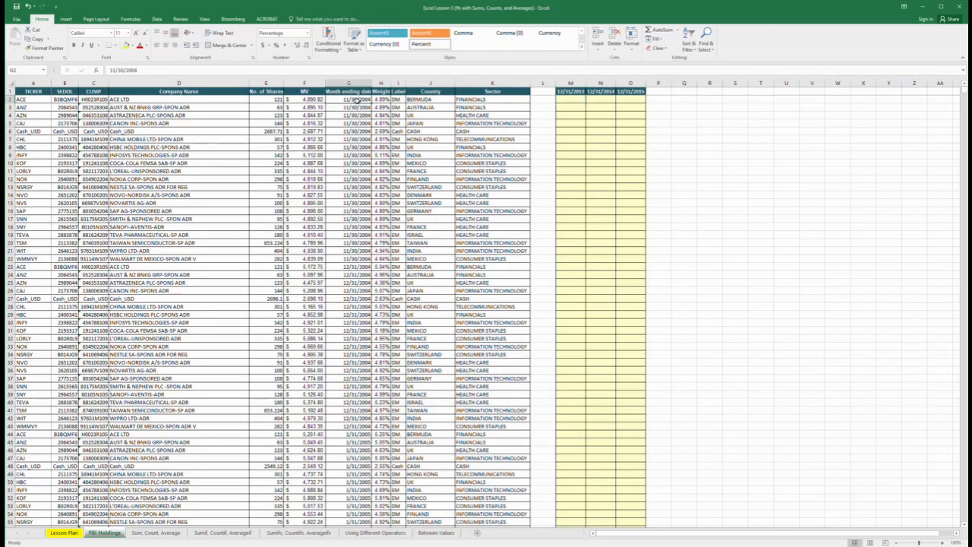
left_click(577, 92)
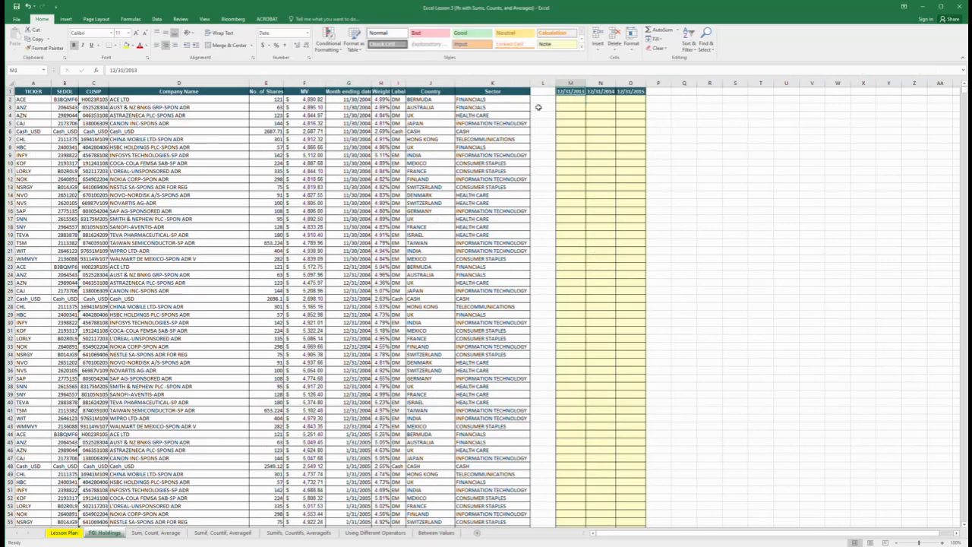
left_click(448, 101)
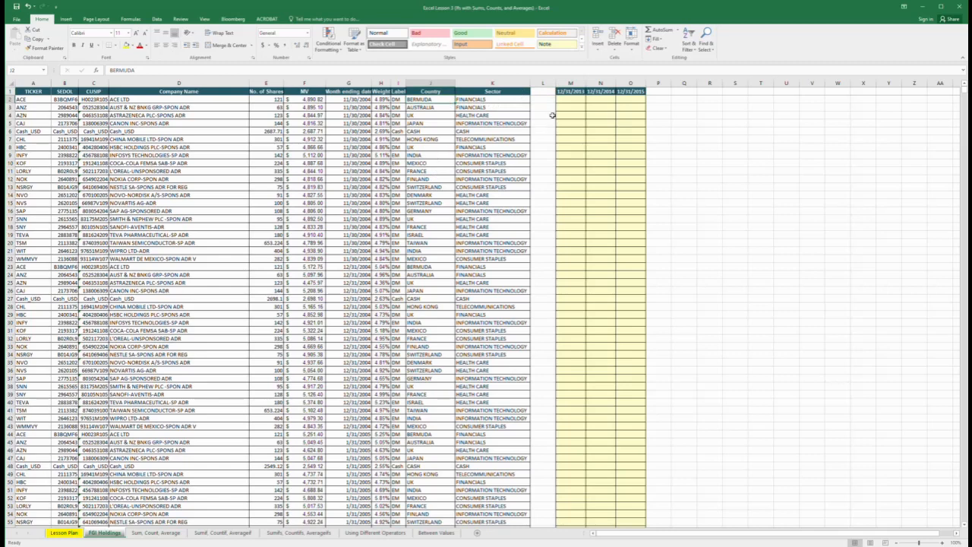
In M2 of FGI Holdings, begin an IF formula with a nested AND whose first condition is $J2="Switzerland".
left_click(577, 102)
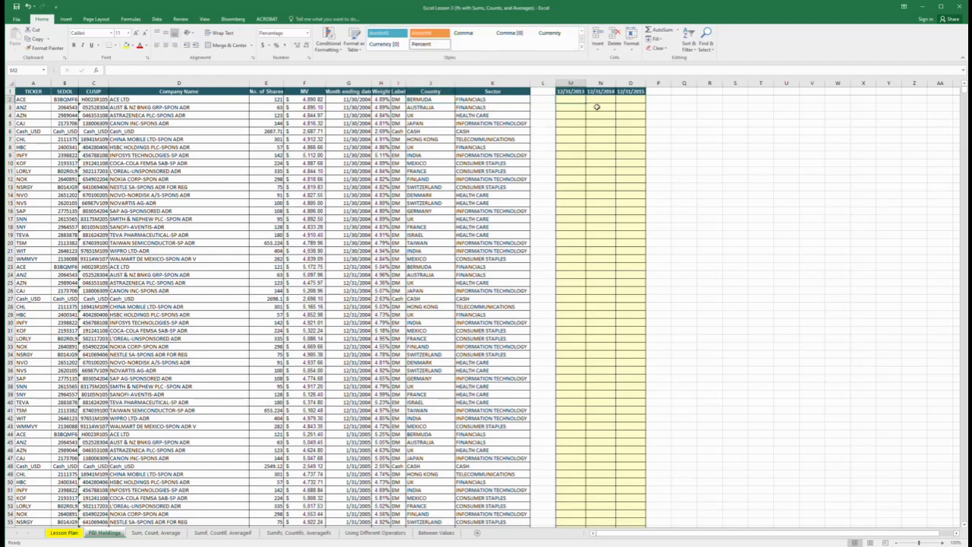
type("=if(")
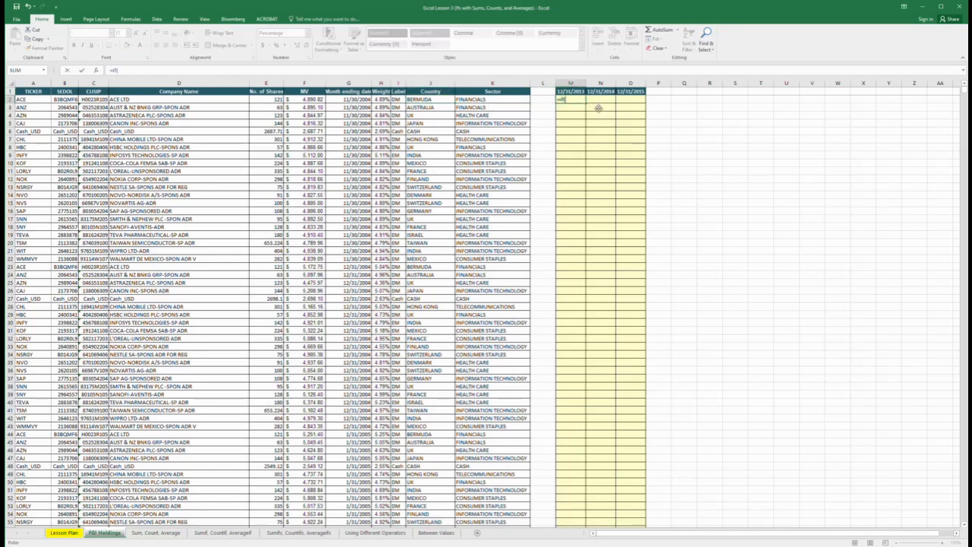
type("and(")
left_click(417, 99)
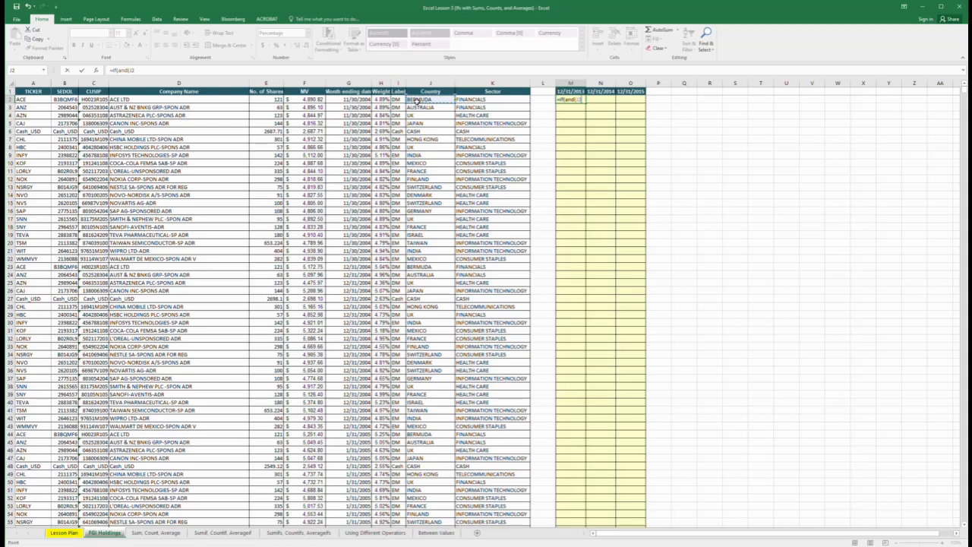
key("F4")
key("F4")
key("F4")
type("=\"Switzerland\",")
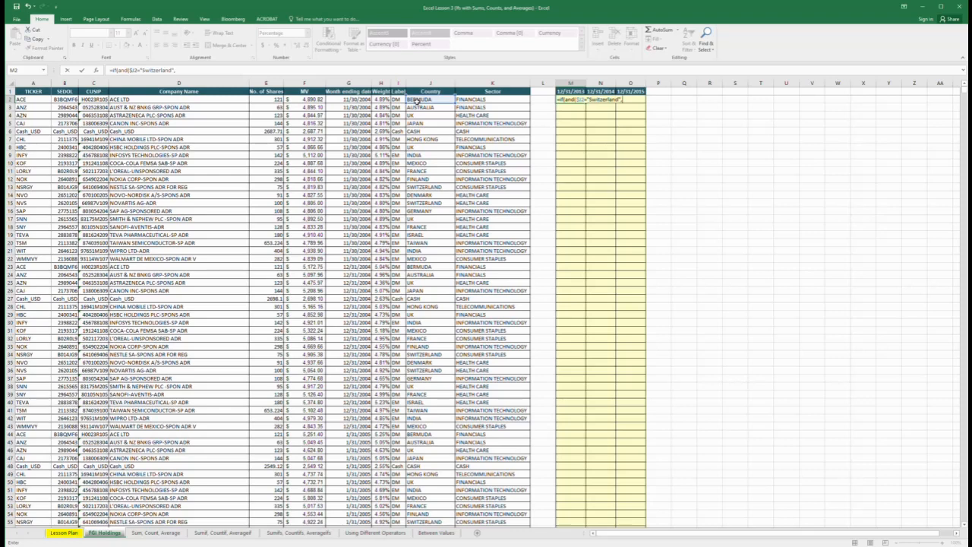
Add $G2=M$1 as the second AND condition, locking the date column and the header row.
left_click(363, 100)
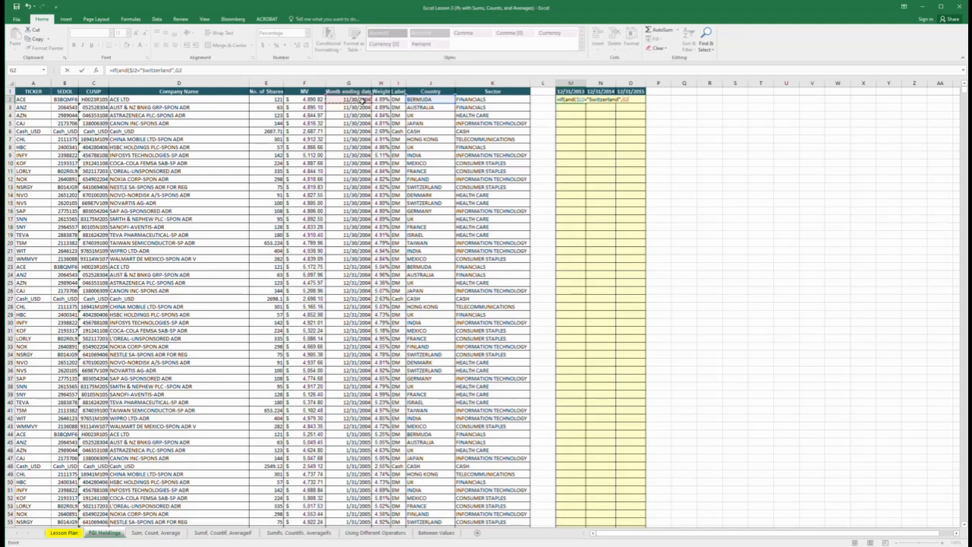
key("F4")
key("F4")
key("F4")
type("=")
left_click(567, 92)
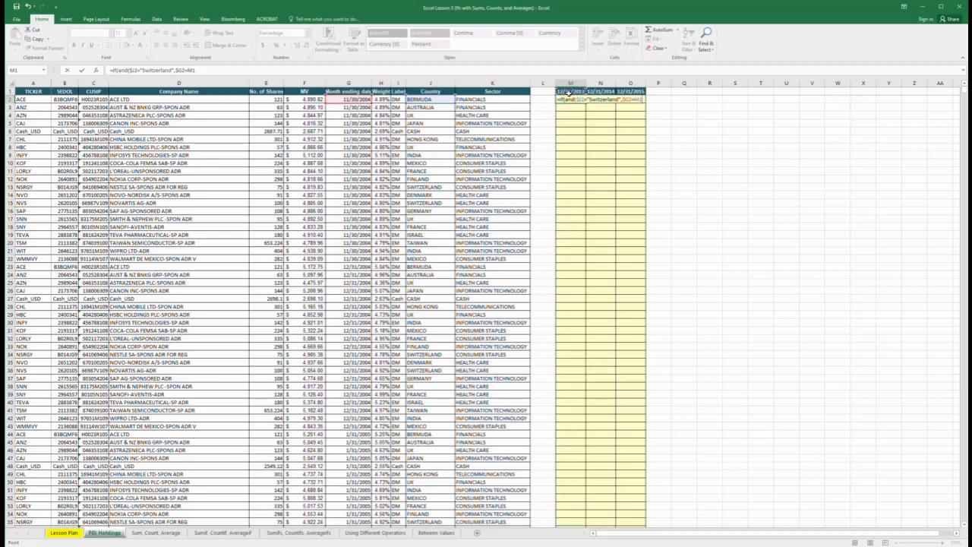
key("F4")
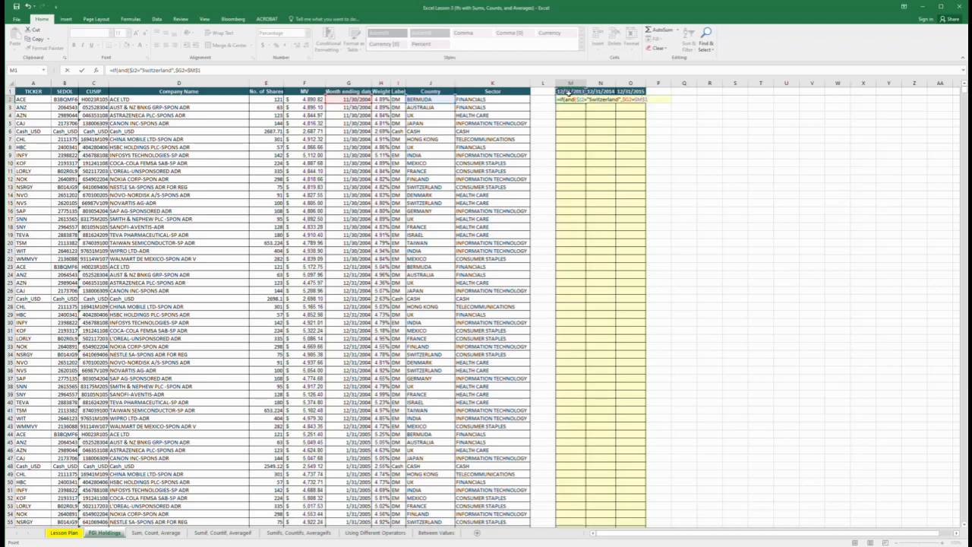
key("F4")
key("F2")
Complete the M2 formula so it returns the weight in $H2 when true and "" when false.
type(",")
left_click(384, 101)
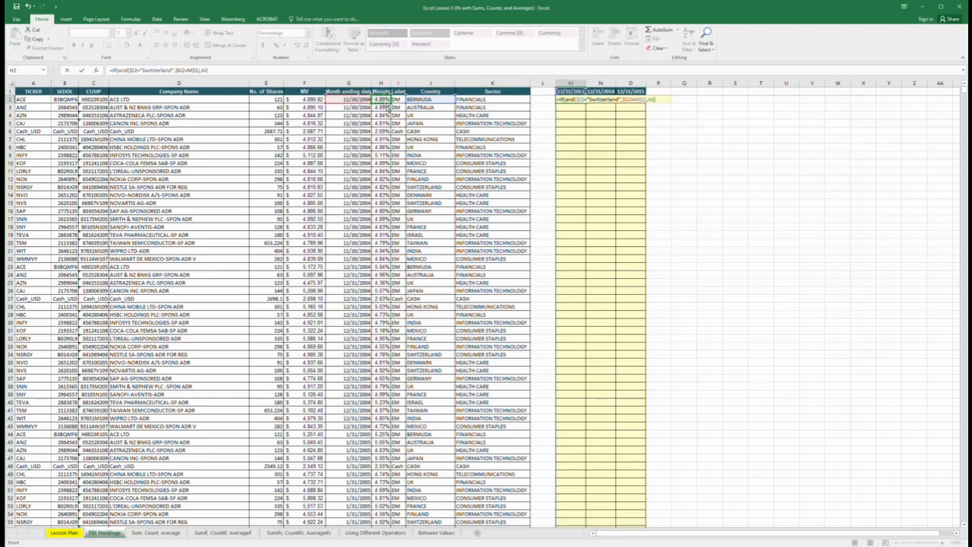
key("F4")
key("F4")
type(",\"\"")
key("ctrl+Return")
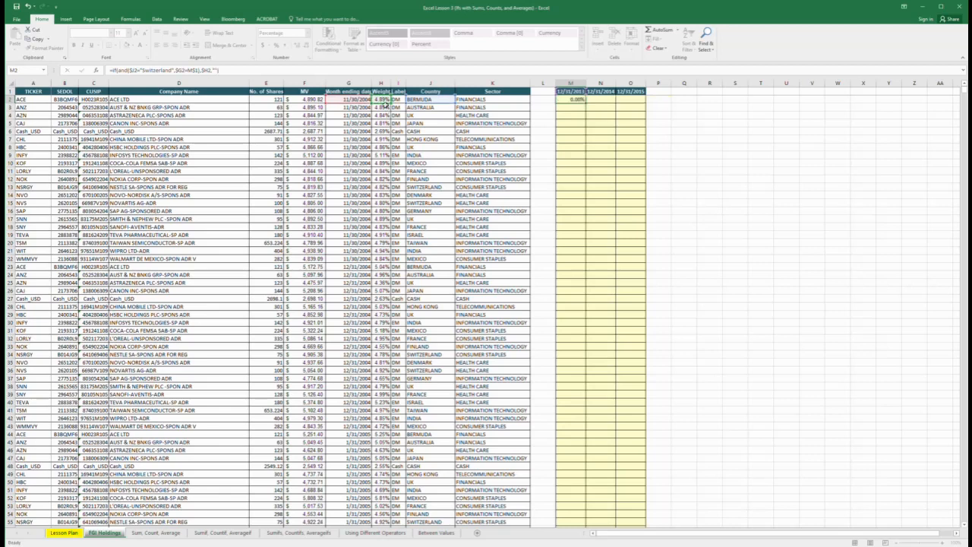
Copy the M2 formula across the 12/31/2013, 12/31/2014 and 12/31/2015 columns down to row 3481.
key("ctrl+c")
key("shift+Right")
key("shift+Right")
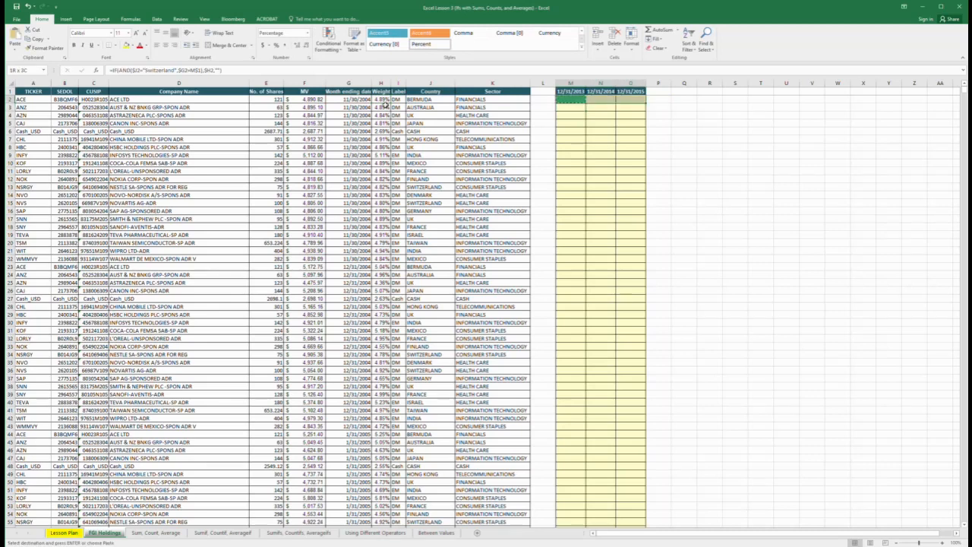
key("ctrl+shift+End")
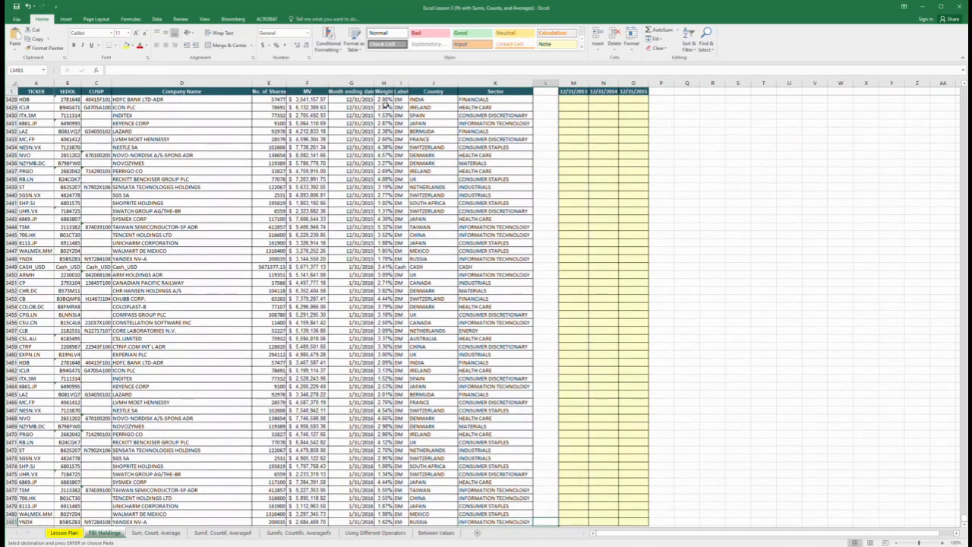
key("shift+Right")
key("shift+Right")
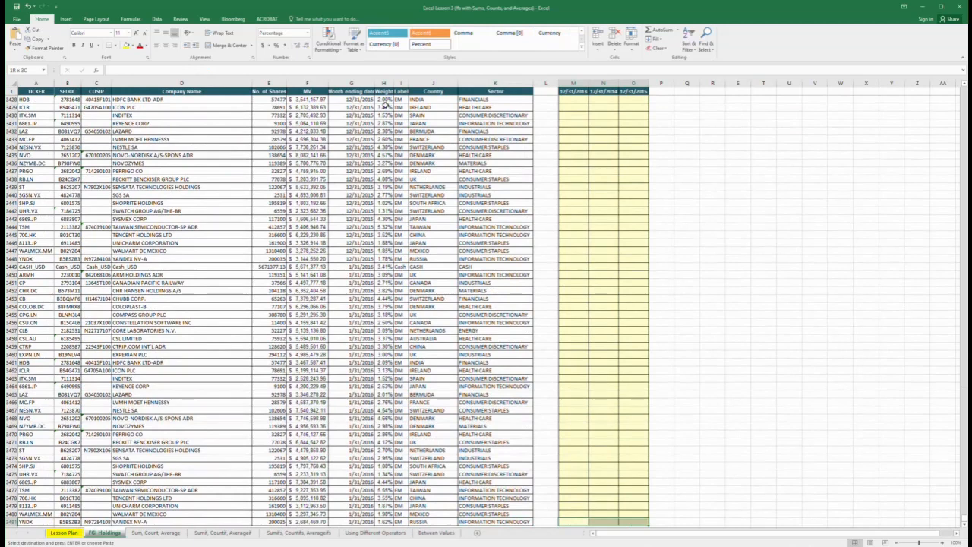
key("ctrl+shift+Up")
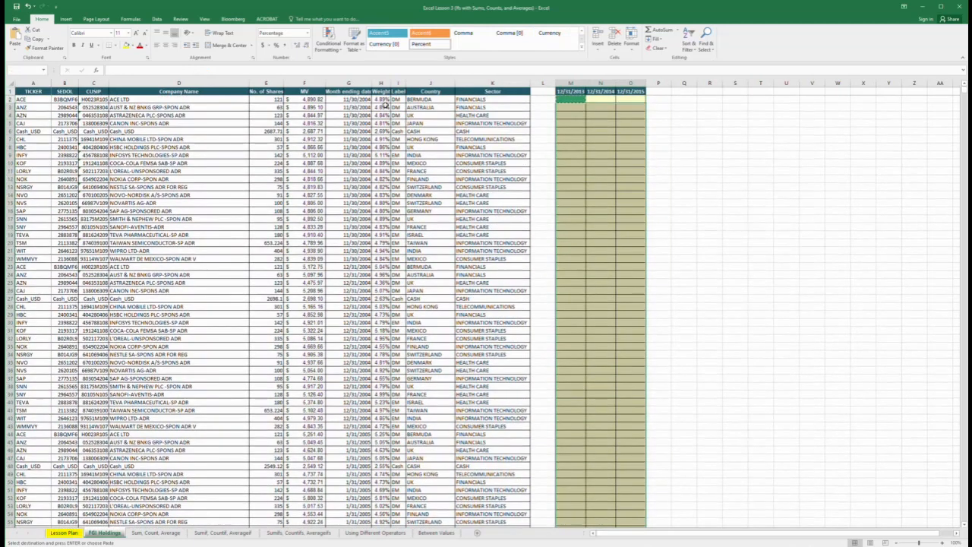
key("ctrl+v")
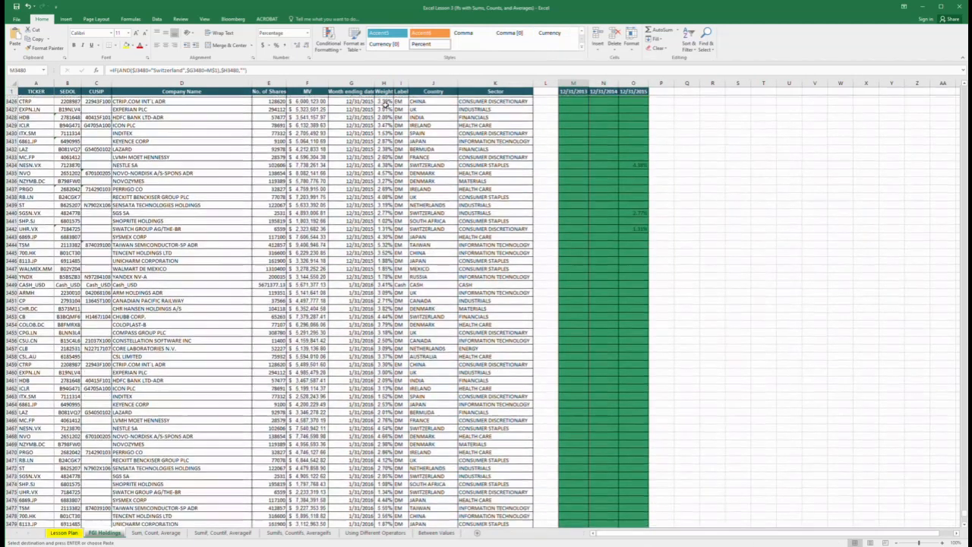
Return to the Lesson Plan sheet and check the warm-up results grid and the formula reference tables.
key("ctrl+Up")
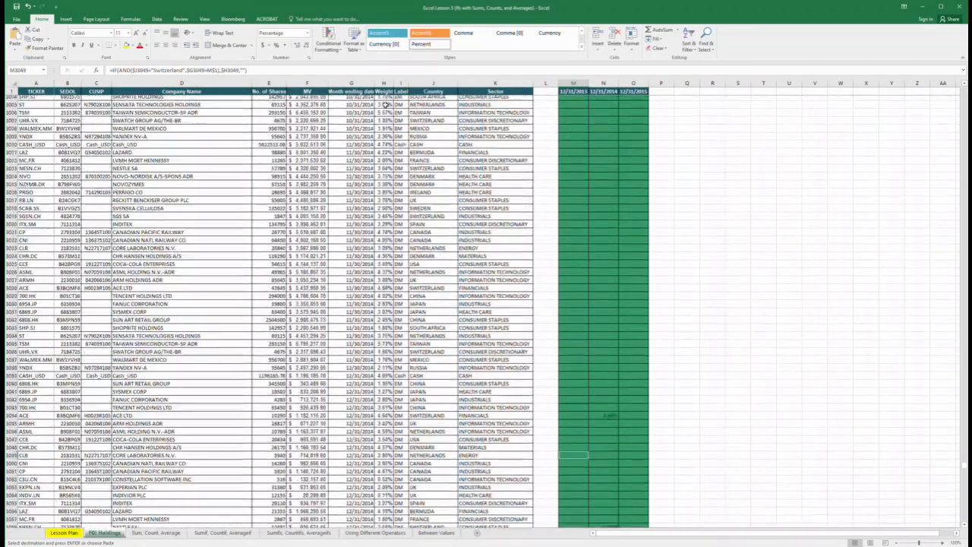
key("ctrl+Page_Up")
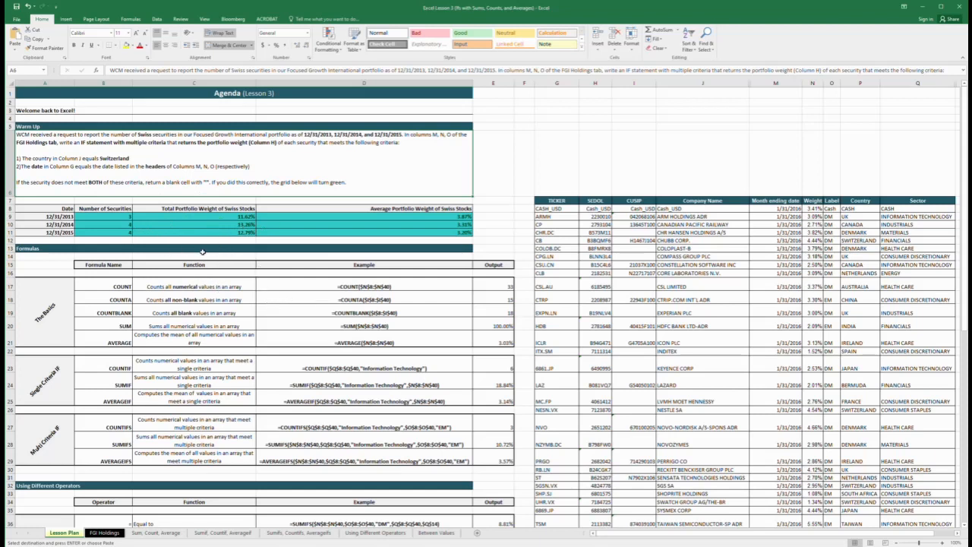
scroll(247, 314, "down", 3)
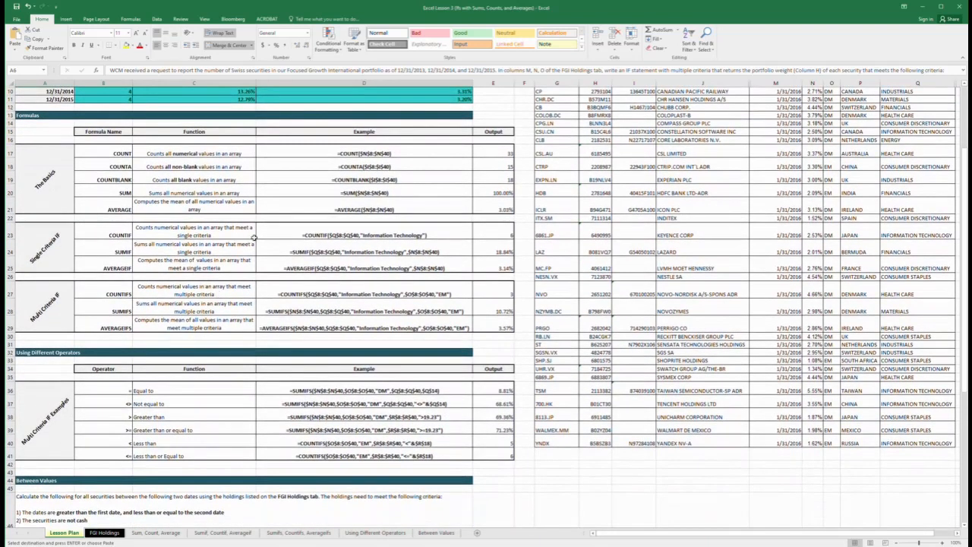
scroll(273, 211, "up", 1)
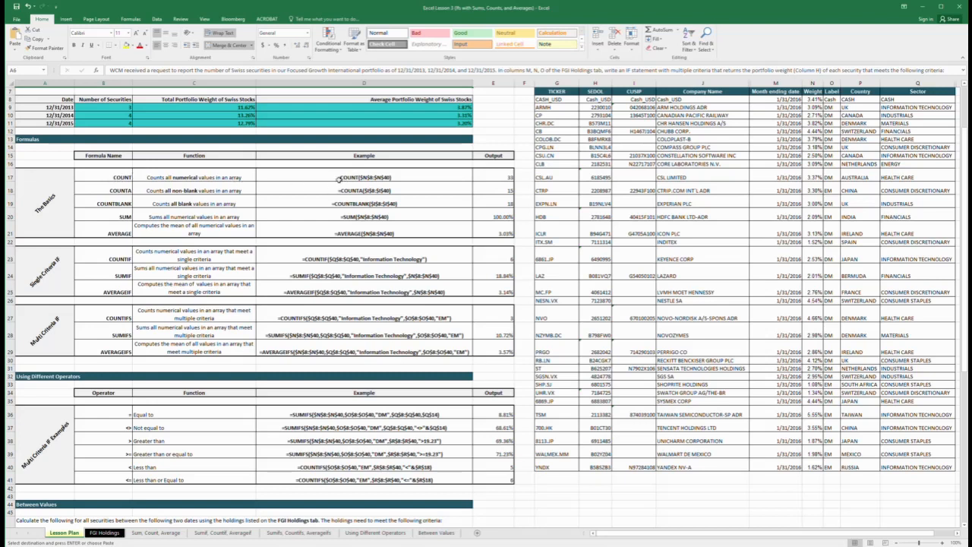
Examine the COUNT, COUNTA and COUNTBLANK example outputs against the Weight and CUSIP columns of the holdings table.
left_click(817, 99)
left_click_drag(819, 109, 816, 471)
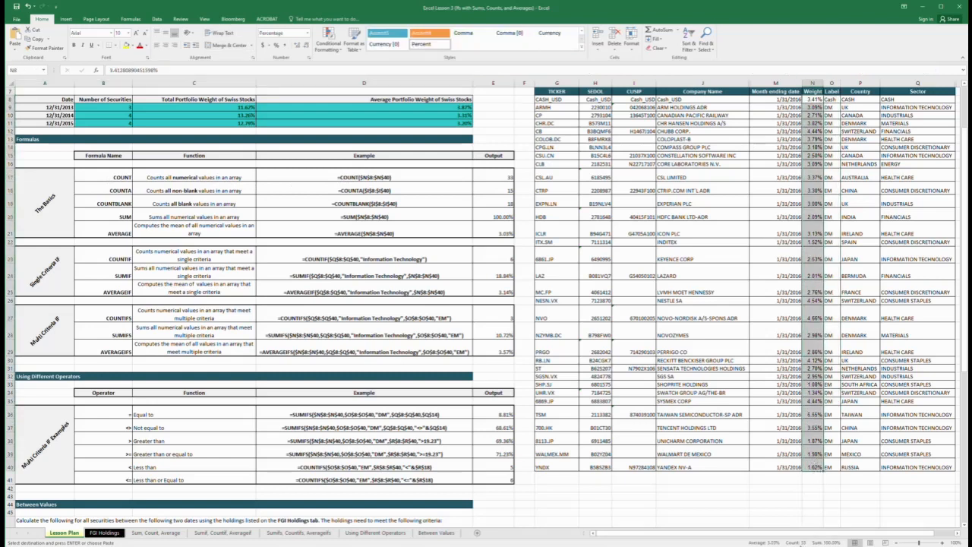
left_click(496, 180)
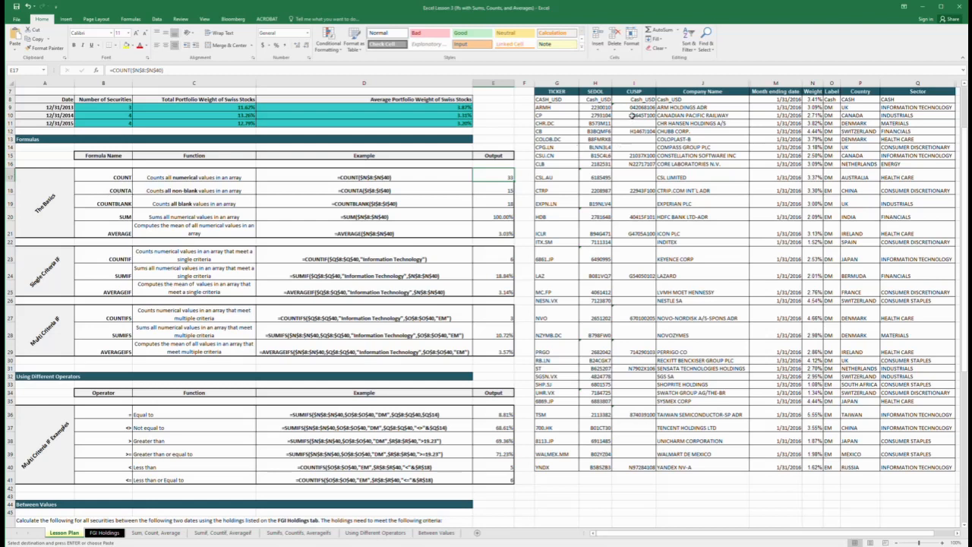
left_click(552, 125)
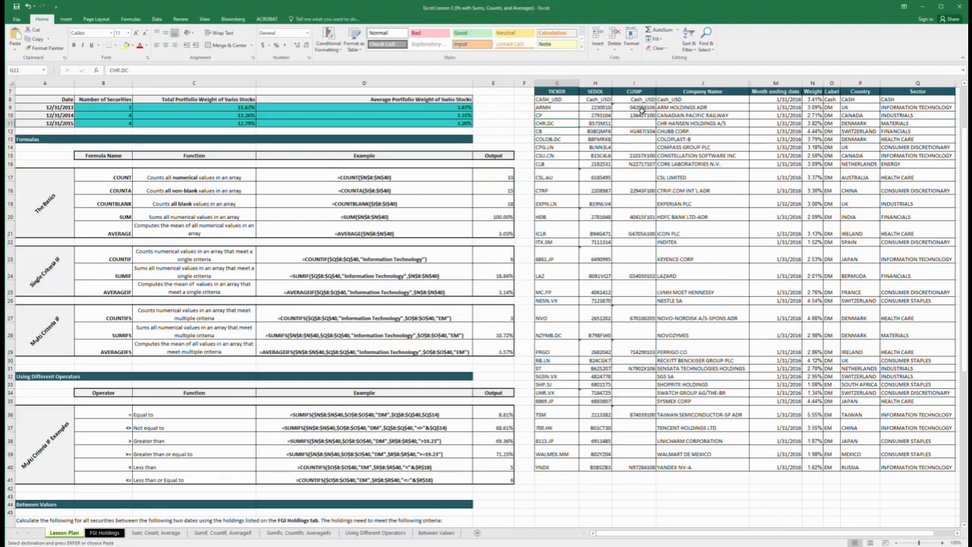
left_click_drag(642, 100, 642, 467)
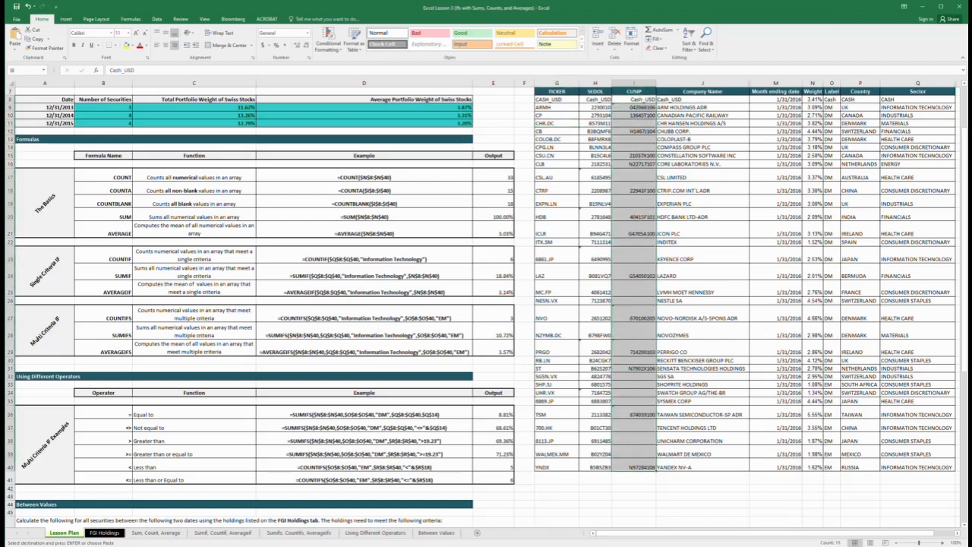
left_click(509, 191)
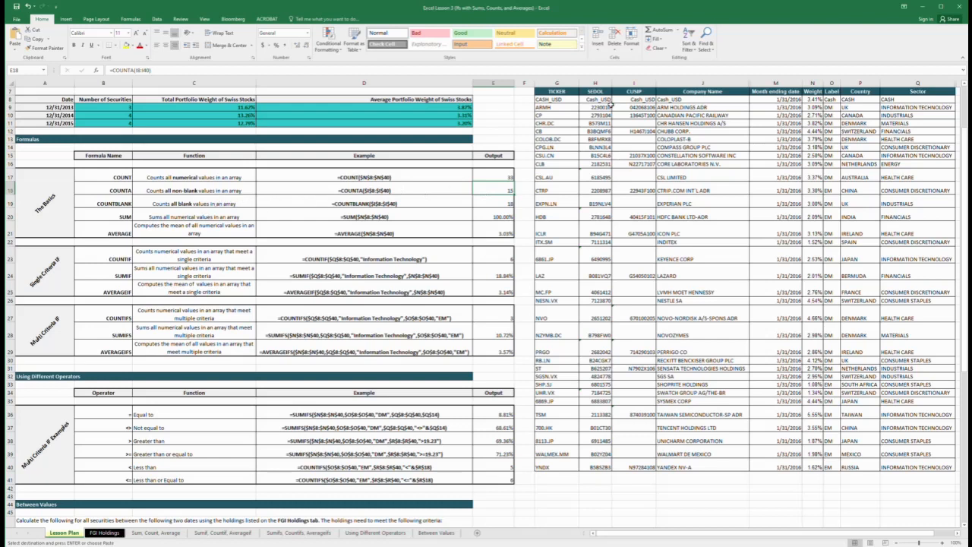
left_click(506, 176)
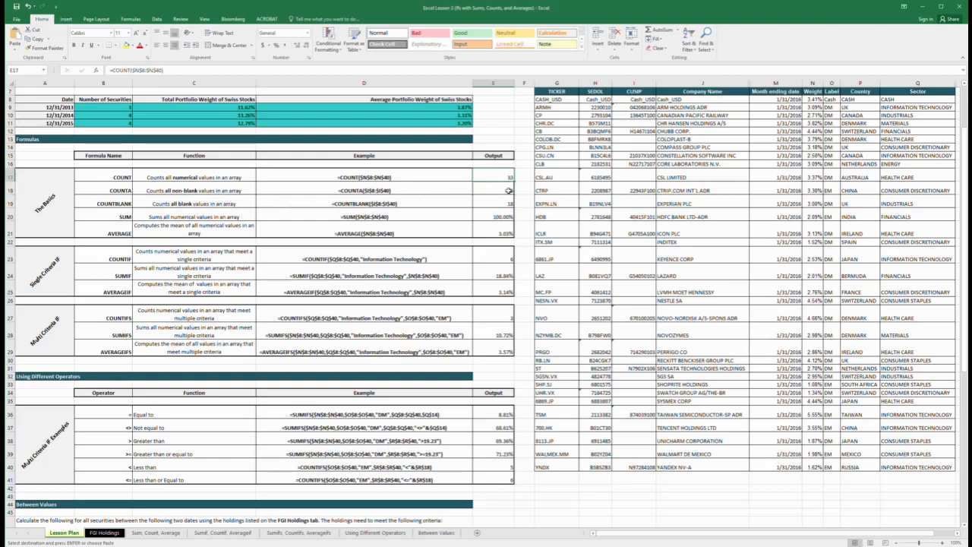
left_click(494, 203)
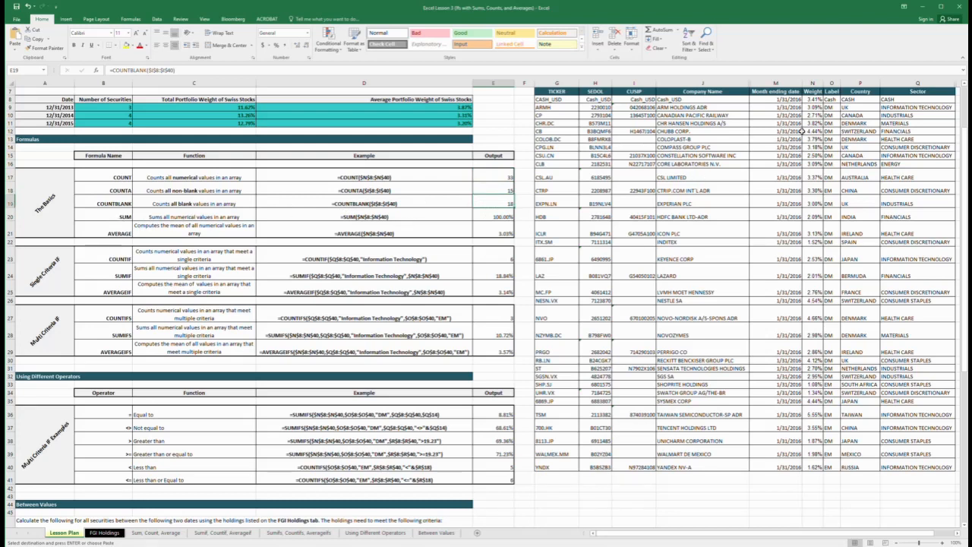
Examine the SUM example output against the Weight column, and select the Month ending date values for comparison.
left_click_drag(813, 99, 819, 469)
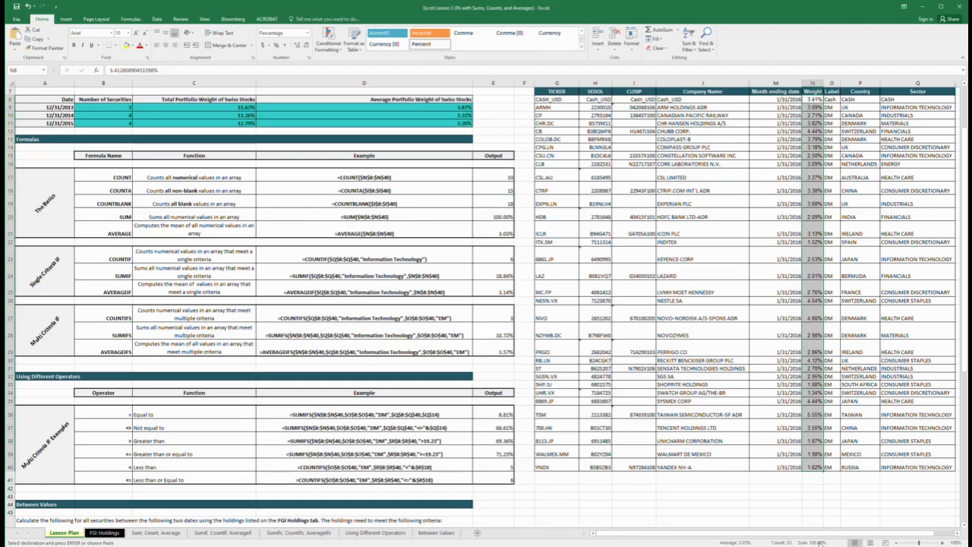
left_click(495, 217)
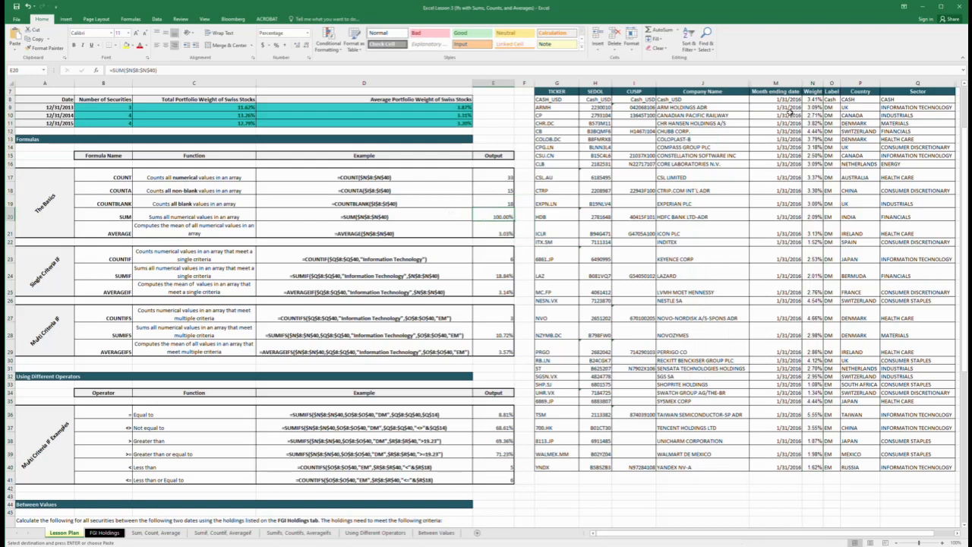
left_click_drag(788, 100, 794, 468)
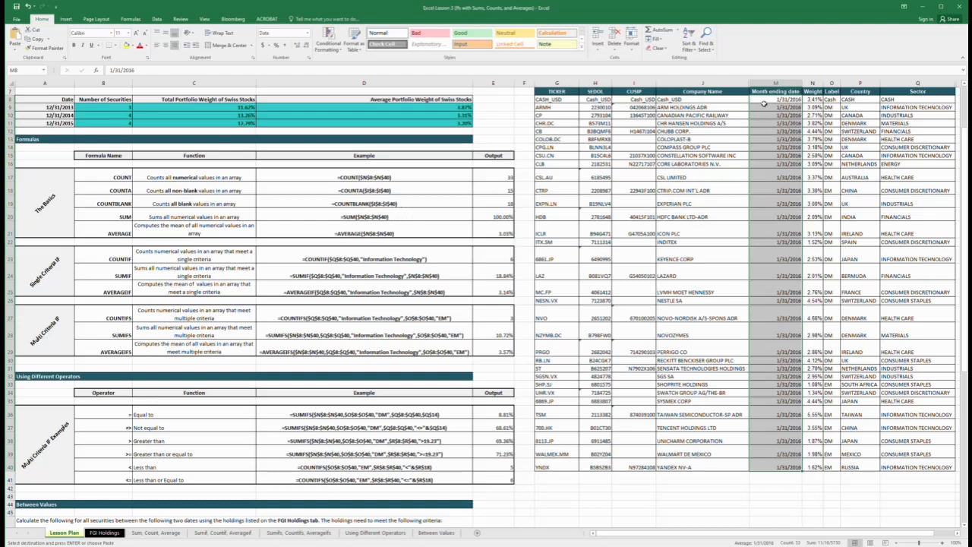
Read the AVERAGE function description and select the holdings' Weight values to compare with its example output.
left_click_drag(764, 100, 775, 472)
left_click(320, 271)
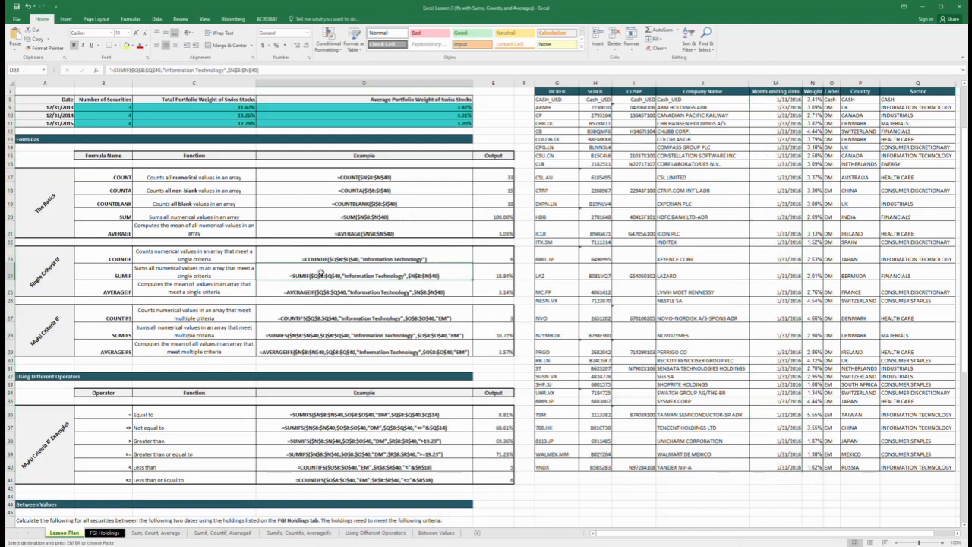
left_click(164, 230)
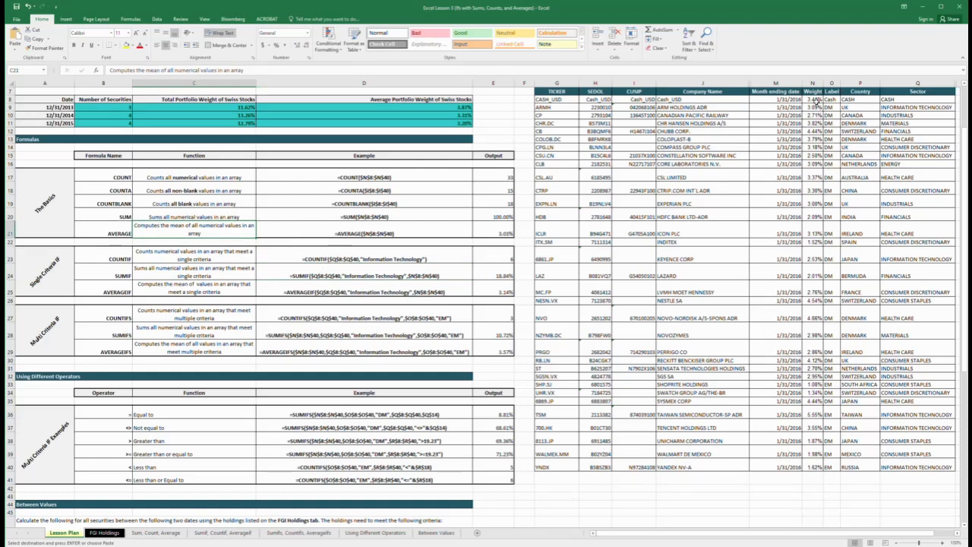
left_click_drag(817, 99, 821, 468)
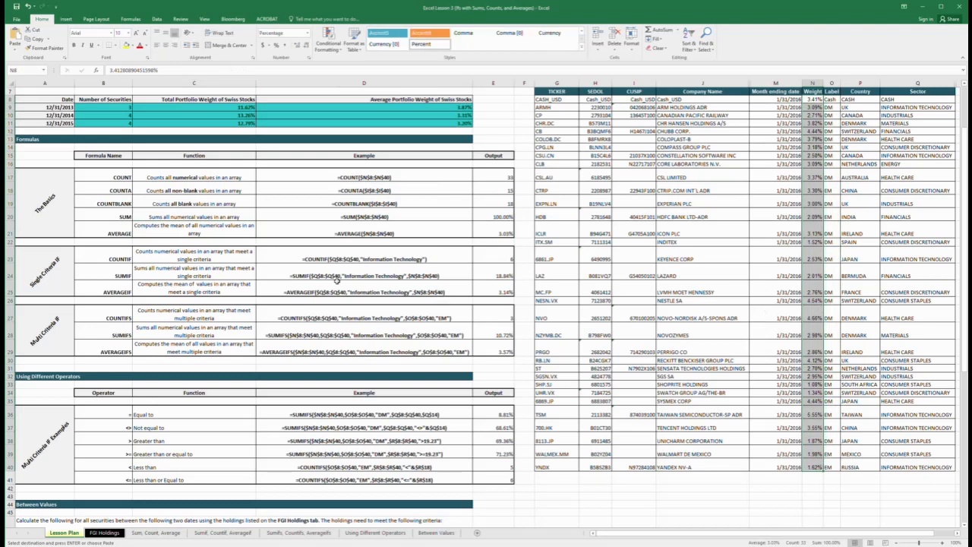
Examine the COUNTIF name, description and example formula against the full Sector column of the holdings table.
left_click(115, 256)
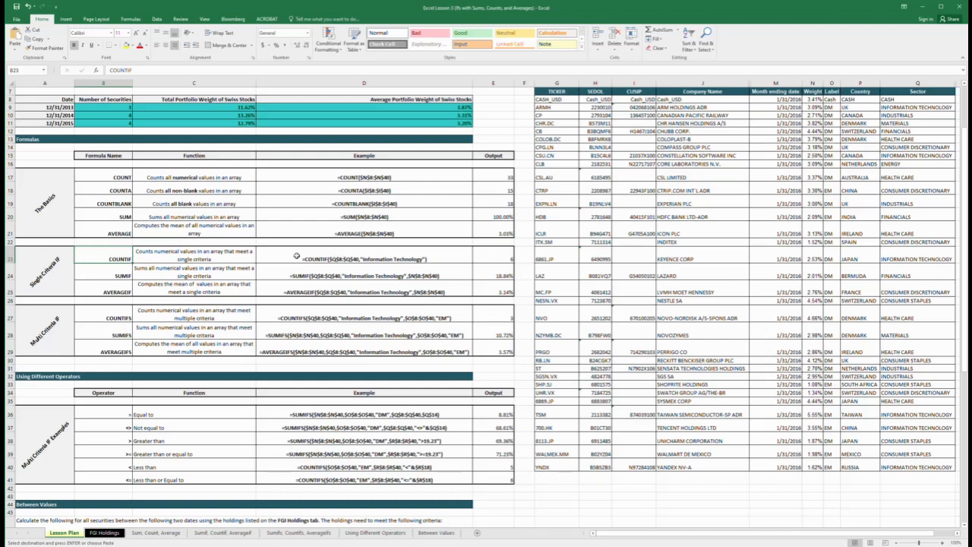
left_click(185, 260)
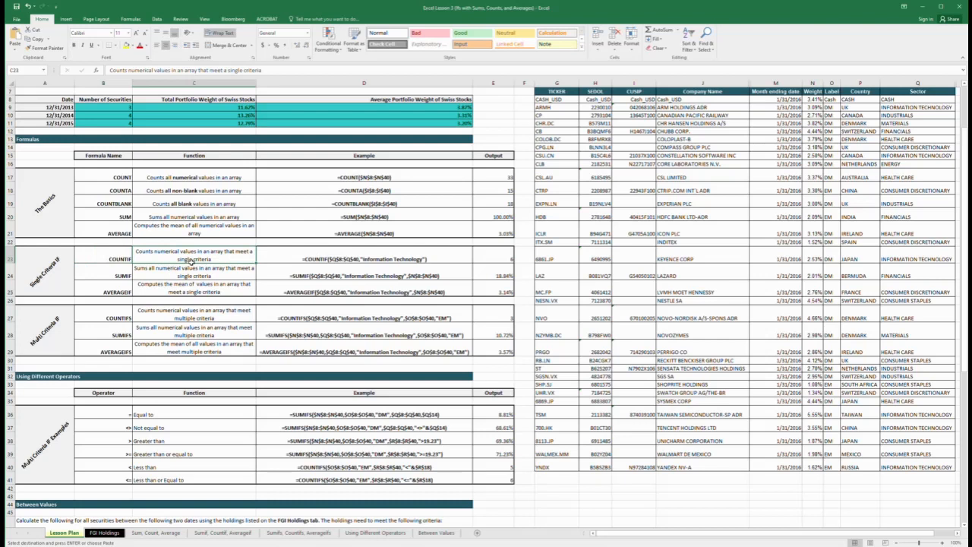
left_click(330, 254)
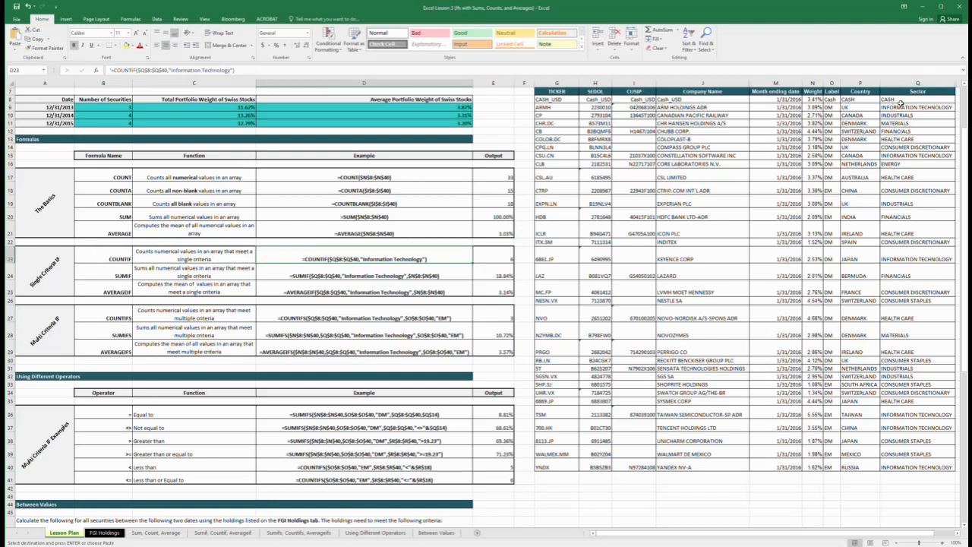
left_click_drag(902, 103, 914, 467)
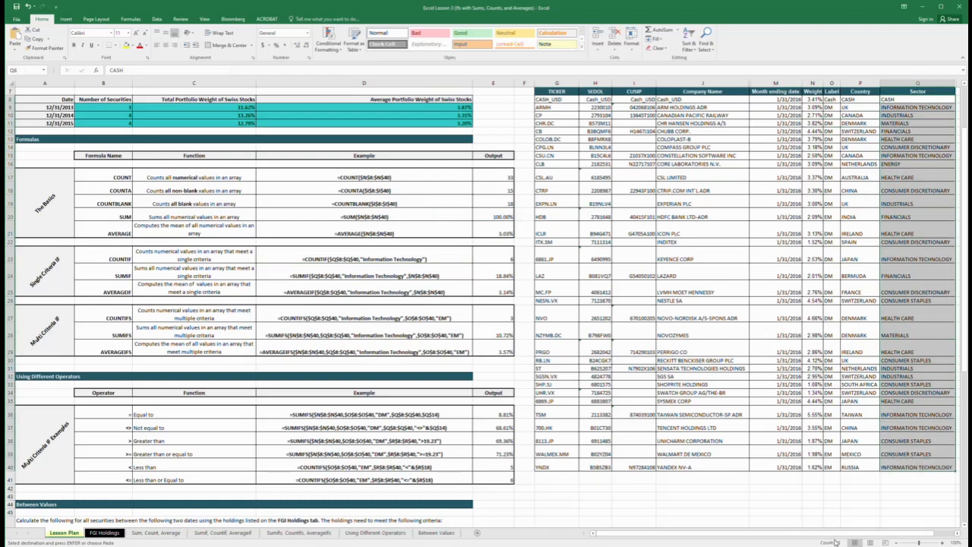
left_click(360, 255)
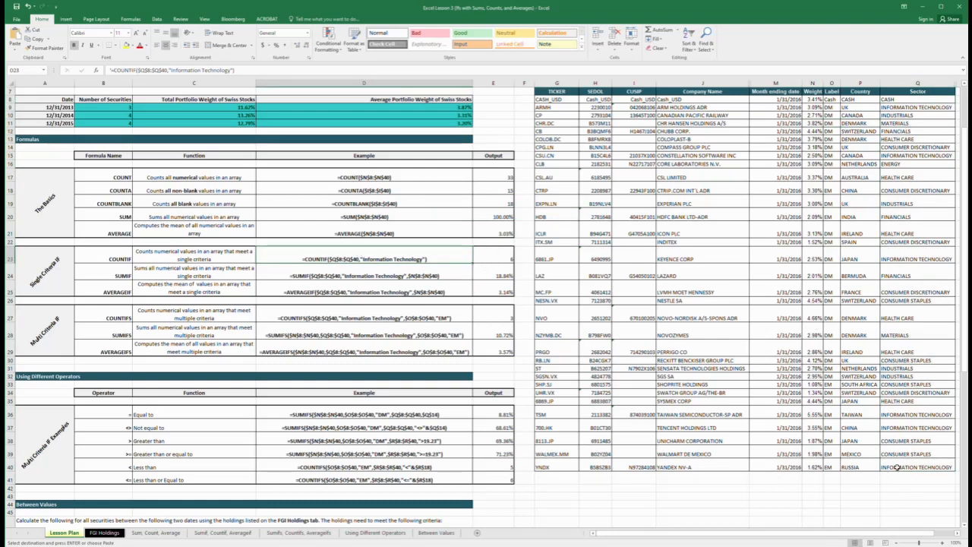
Select every Information Technology cell in the Sector column and compare the selection with the COUNTIF example and output.
left_click(897, 468)
left_click(904, 428, "ctrl")
left_click(903, 417, "ctrl")
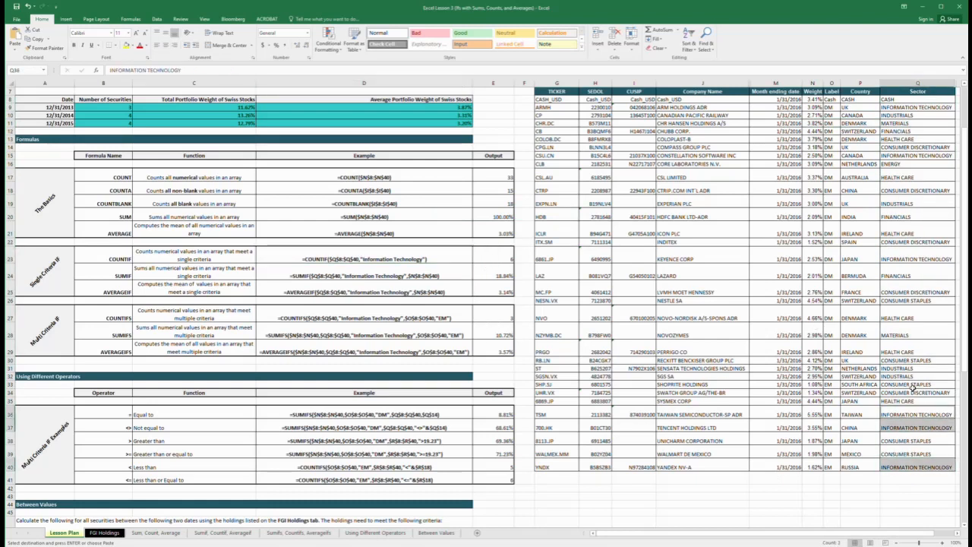
left_click(910, 110, "ctrl")
left_click(906, 156, "ctrl")
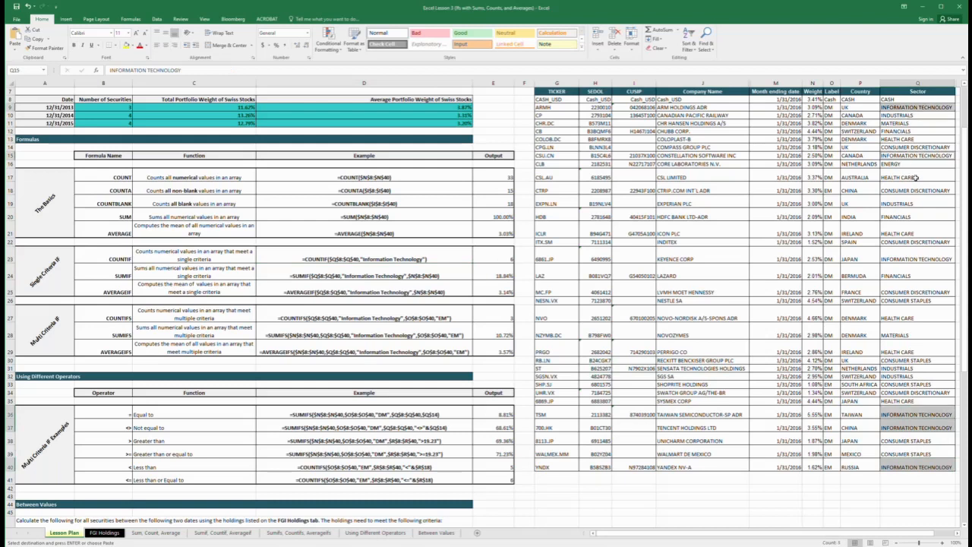
left_click(914, 259, "ctrl")
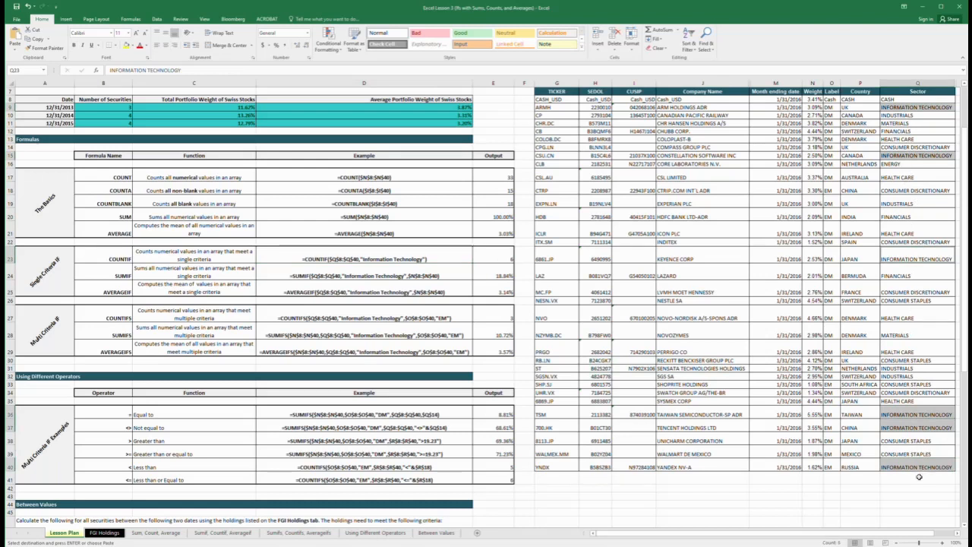
left_click(375, 260)
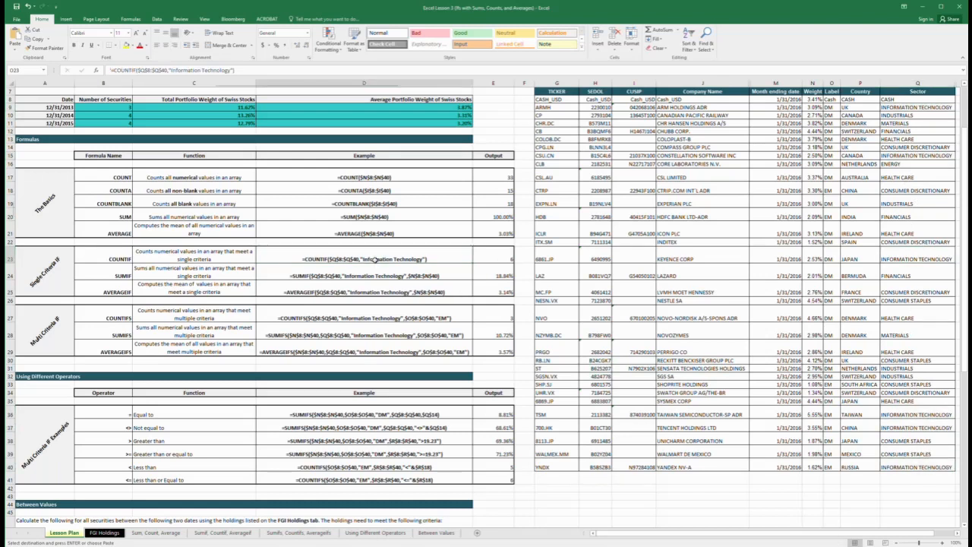
left_click(501, 259)
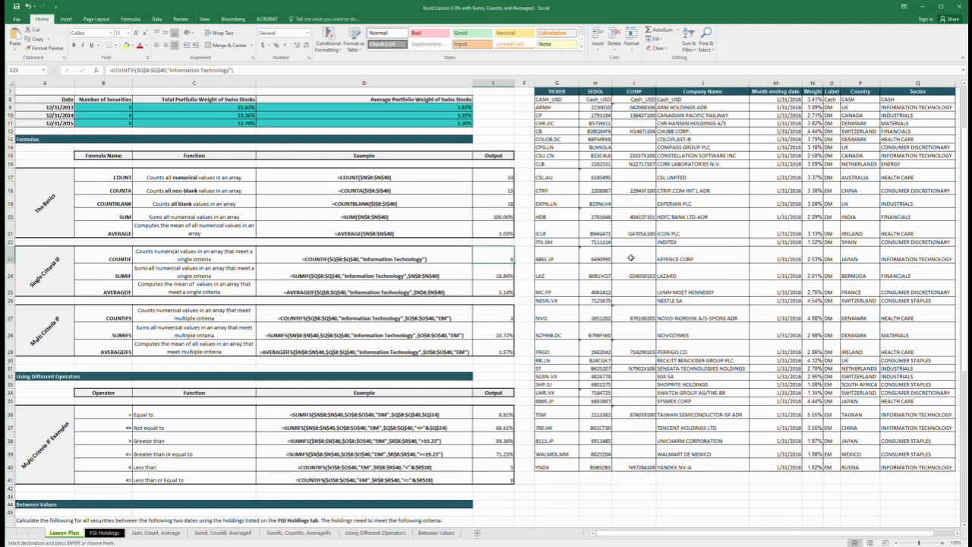
Examine how the SUMIF example pairs the Sector criteria range with the Weight sum range in the holdings table.
left_click(919, 107)
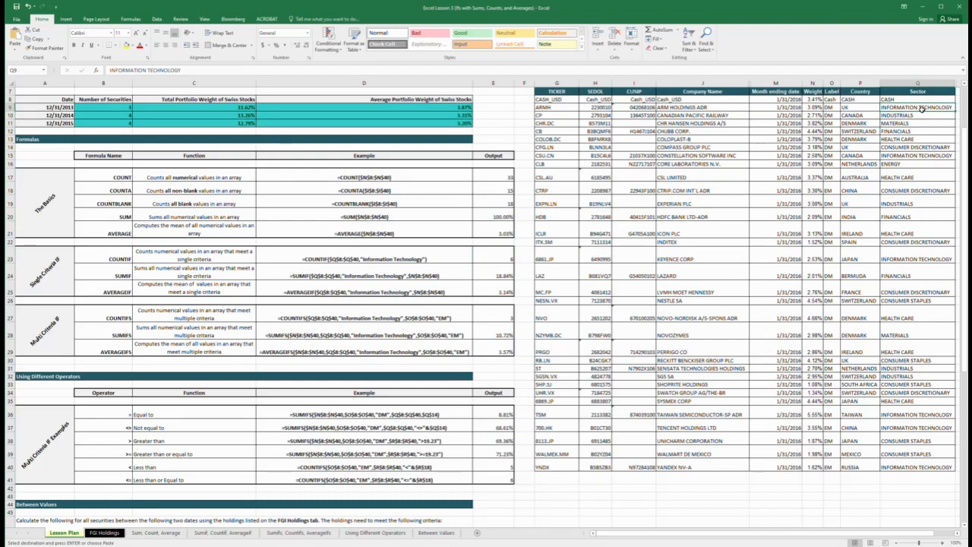
left_click(914, 156, "ctrl")
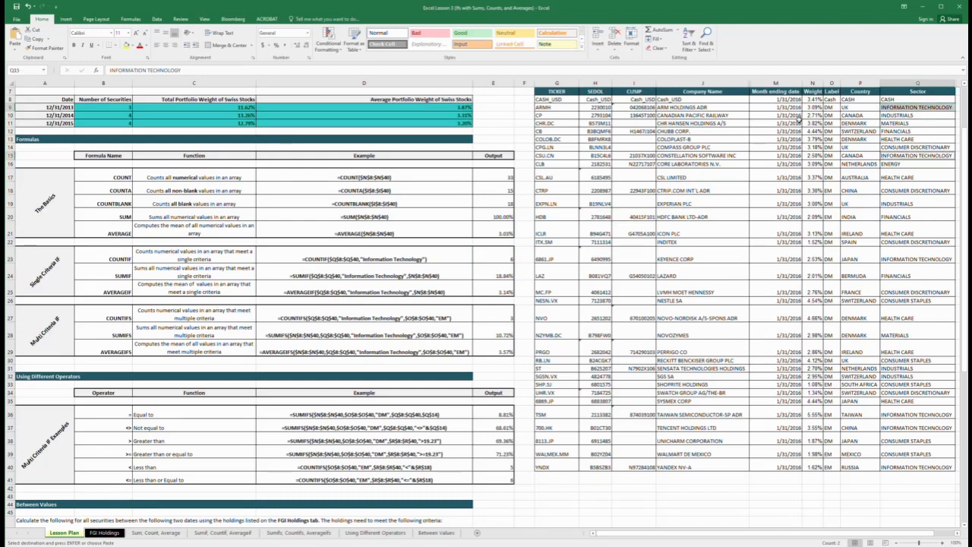
left_click_drag(813, 99, 815, 479)
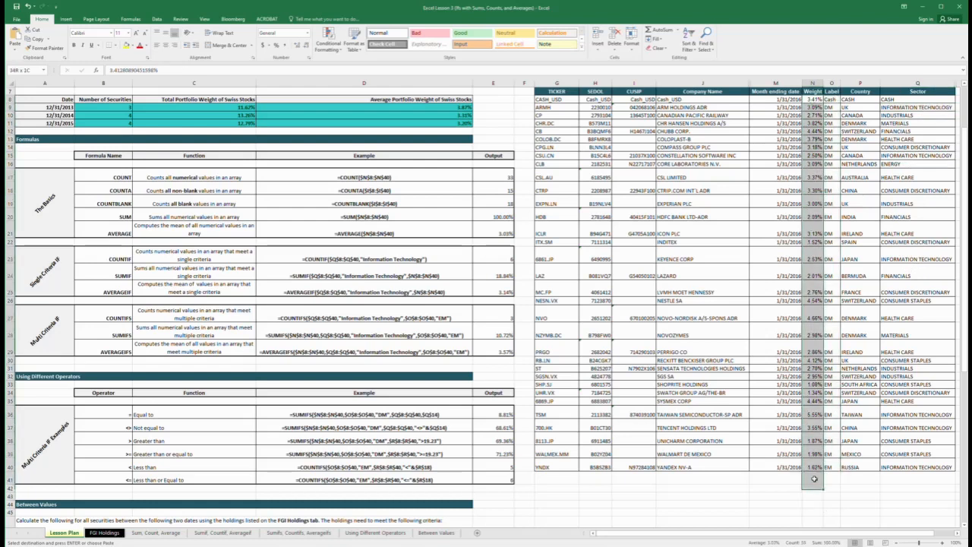
left_click(917, 99)
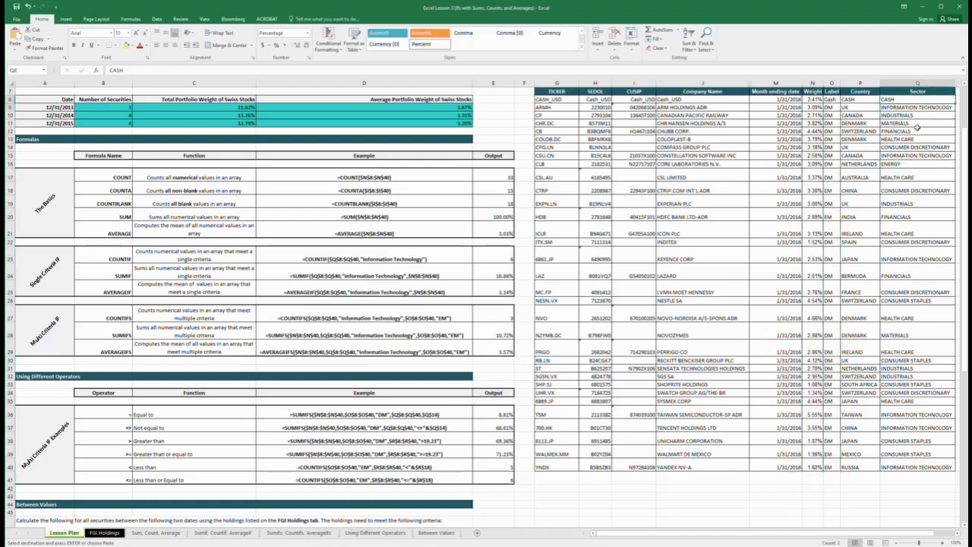
left_click_drag(918, 128, 916, 362)
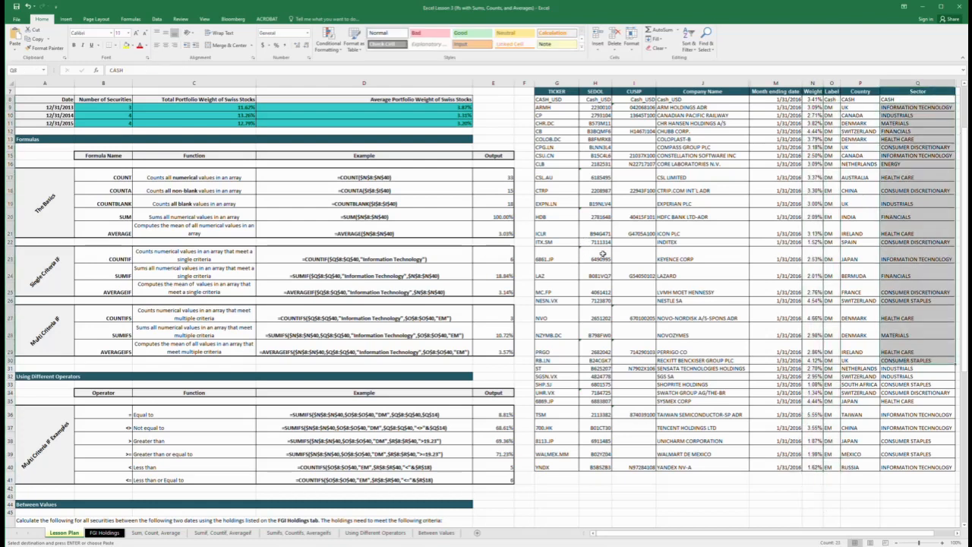
left_click(669, 259)
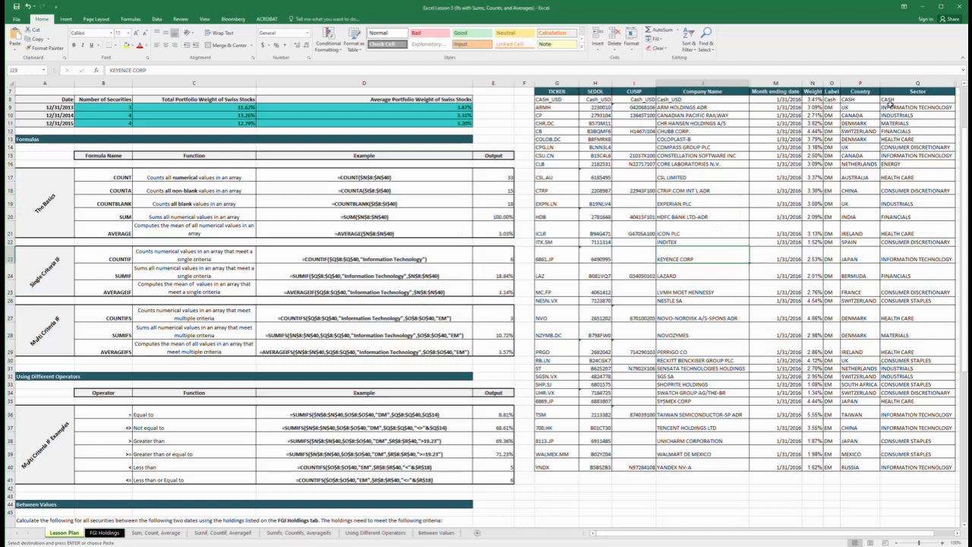
left_click_drag(889, 103, 892, 466)
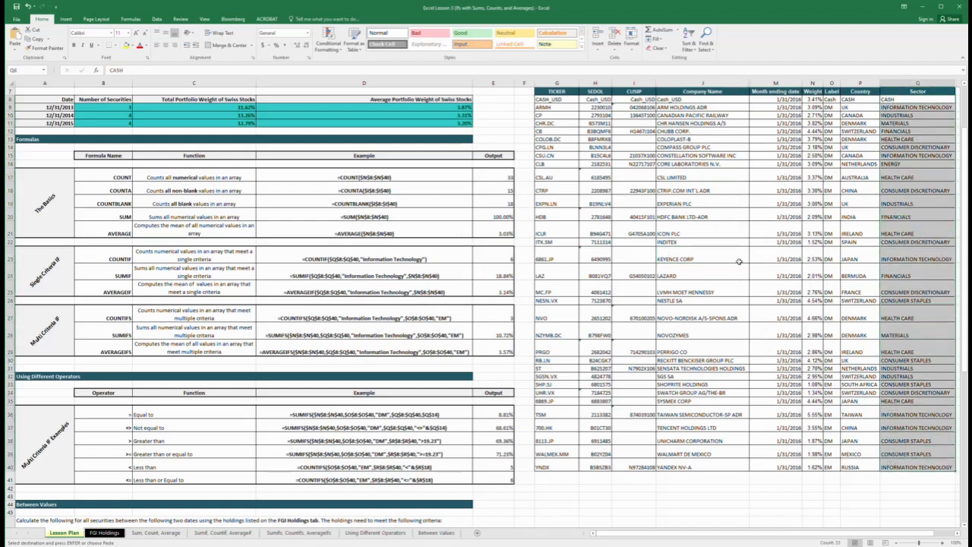
left_click(811, 98)
left_click_drag(811, 99, 813, 469)
left_click(421, 276)
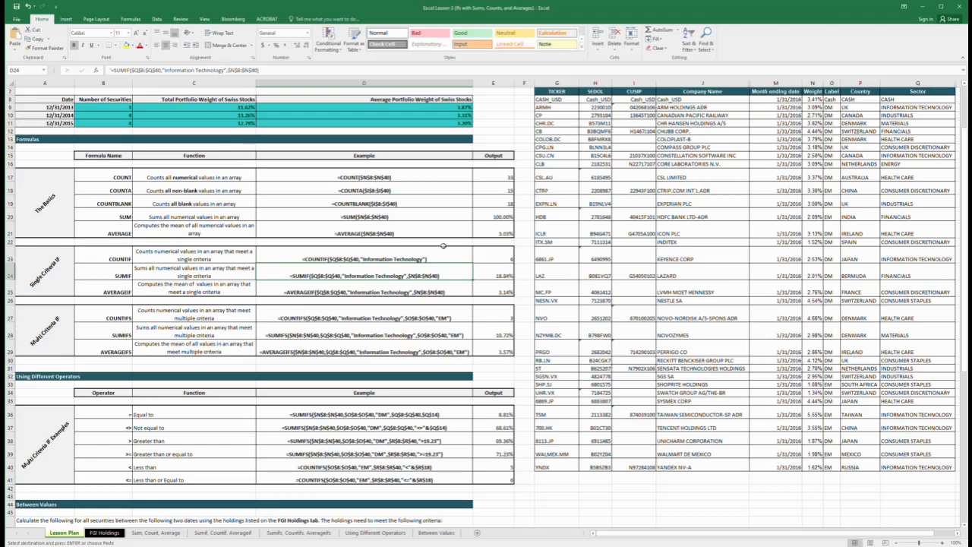
Inspect the arguments and highlighted ranges of the SUMIF output formula, leaving the formula as it is.
left_click(504, 278)
left_click(241, 71)
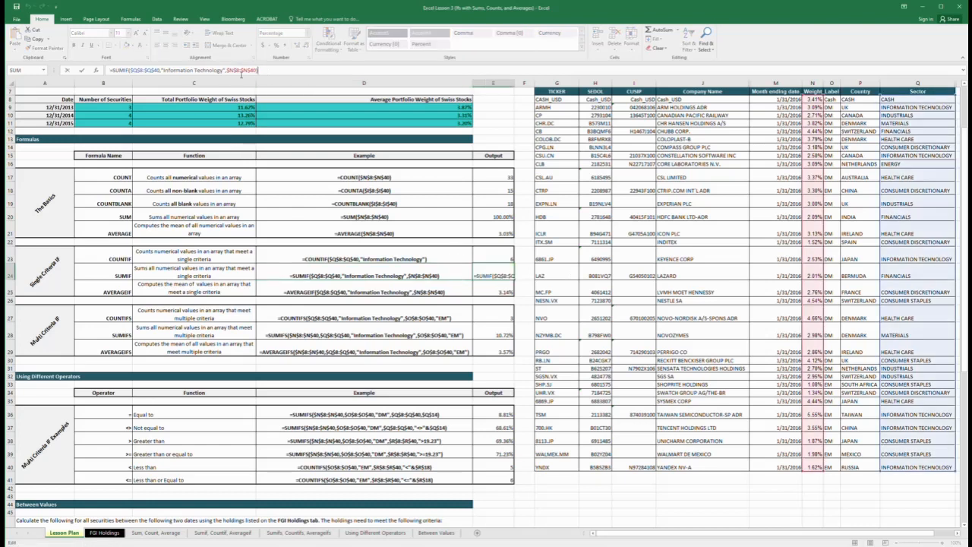
left_click(154, 71)
key("Return")
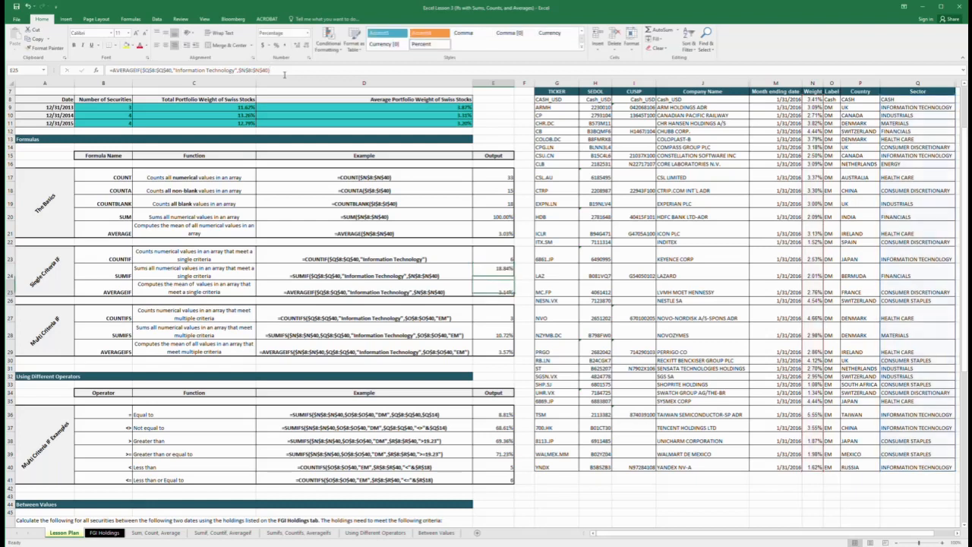
Select the Weight values of all Information Technology holdings and compare their sum and average with the SUMIF and AVERAGEIF outputs.
left_click(819, 109)
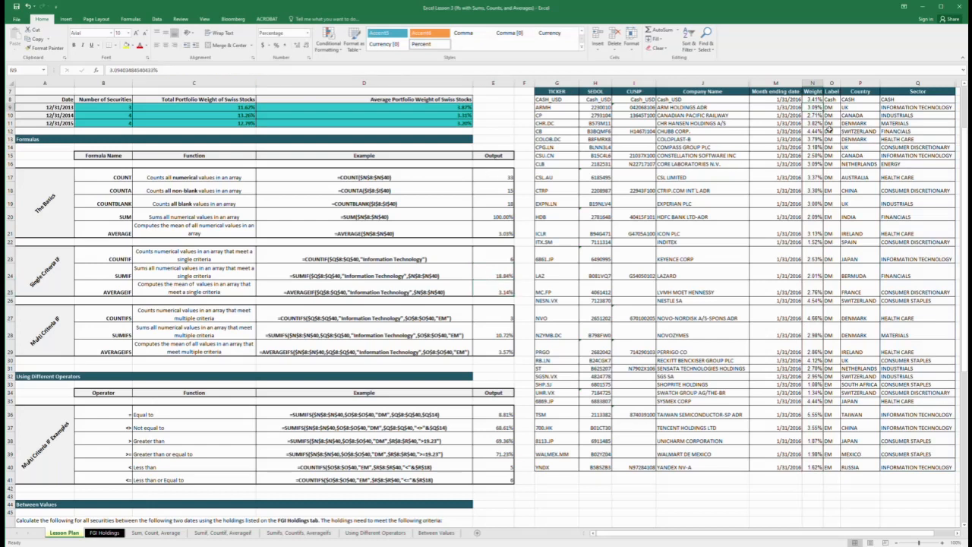
left_click(819, 156, "ctrl")
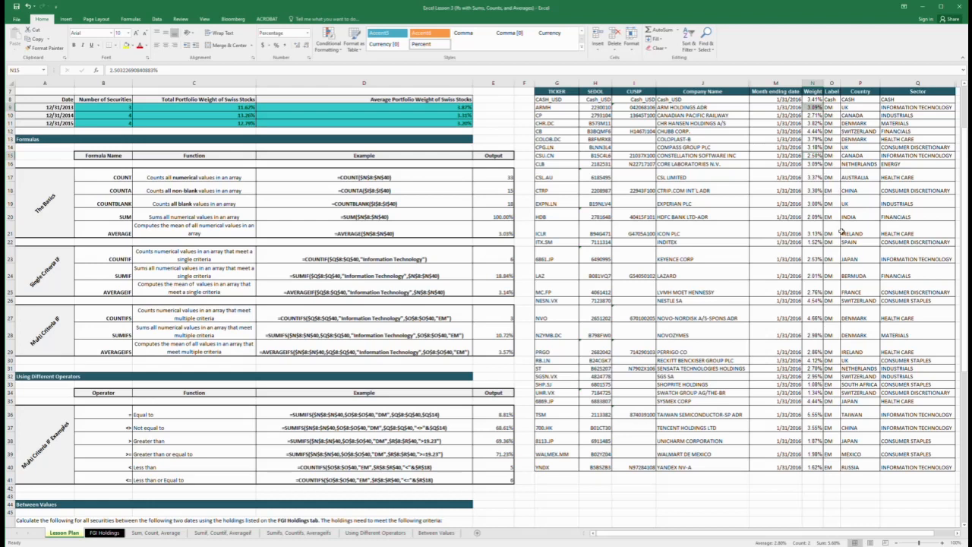
left_click(818, 258, "ctrl")
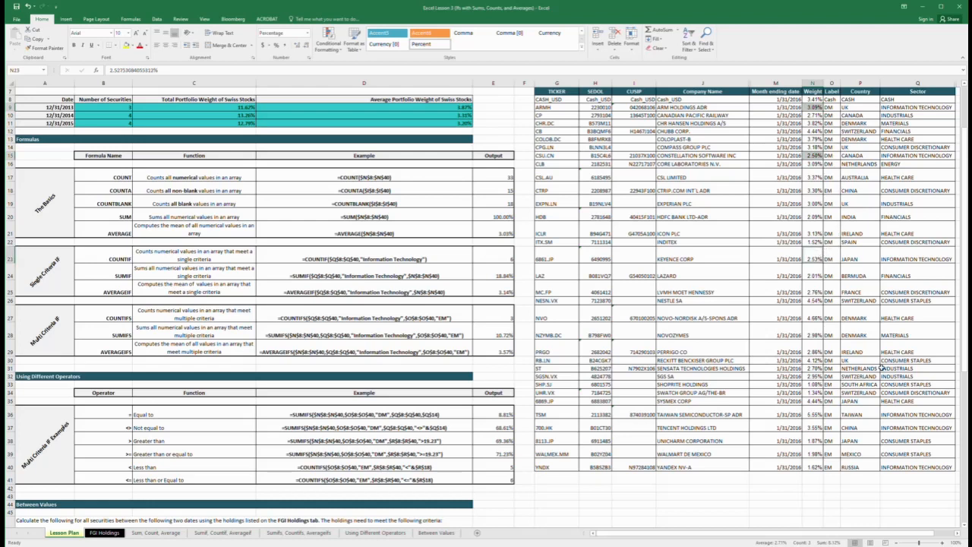
left_click(811, 415, "ctrl")
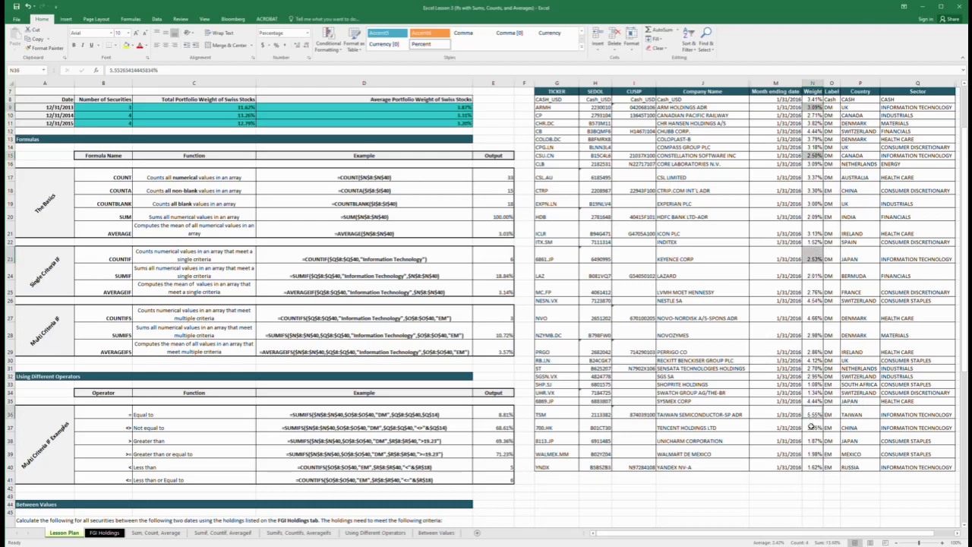
left_click(811, 427, "ctrl")
left_click(818, 467, "ctrl")
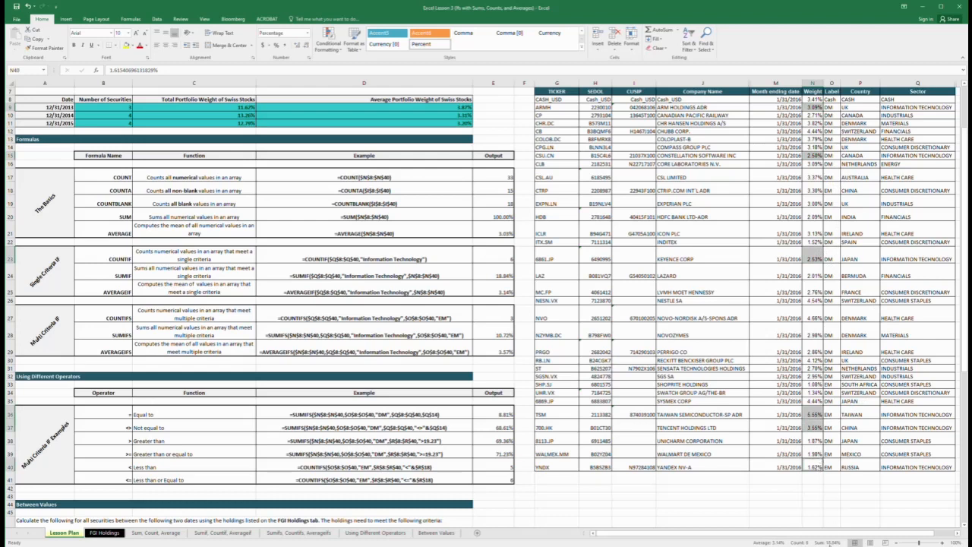
left_click(492, 275)
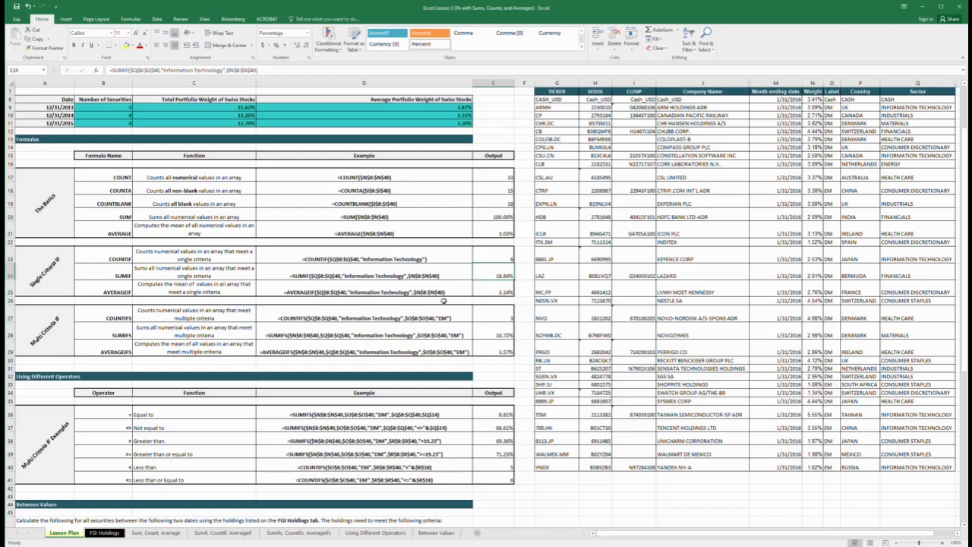
key("Down")
key("Right")
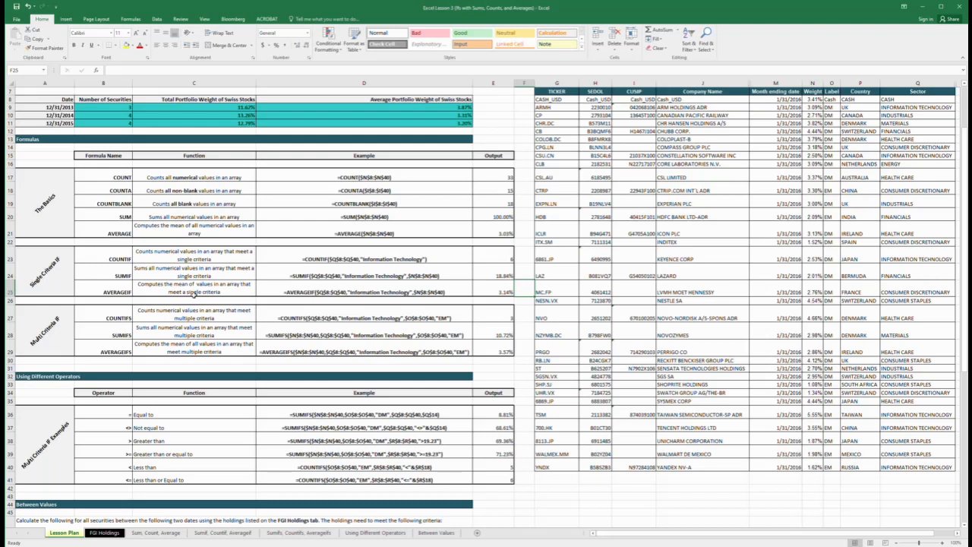
Examine the COUNTIFS entry against the Sector and Label columns, and check the row span of the Ticker column.
left_click(123, 310)
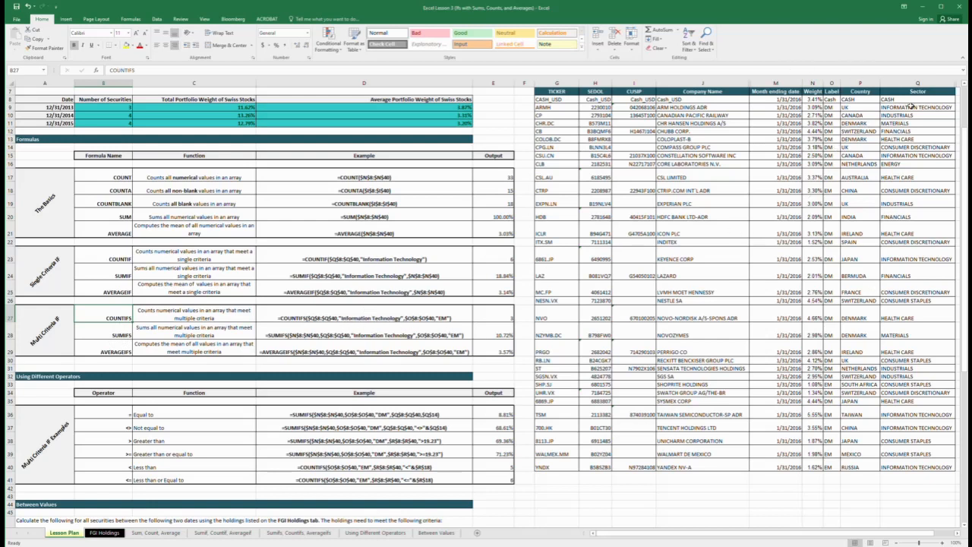
left_click_drag(911, 104, 917, 467)
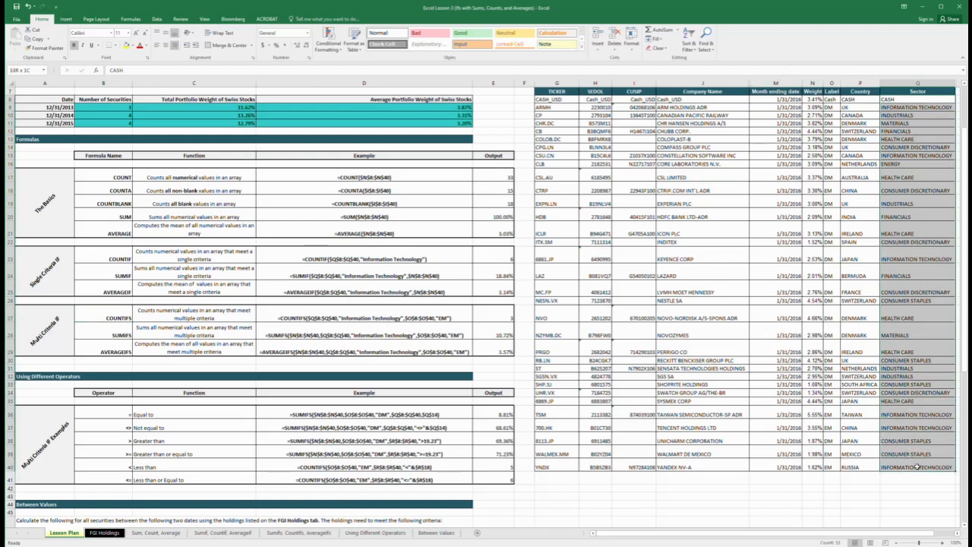
left_click_drag(832, 99, 828, 464)
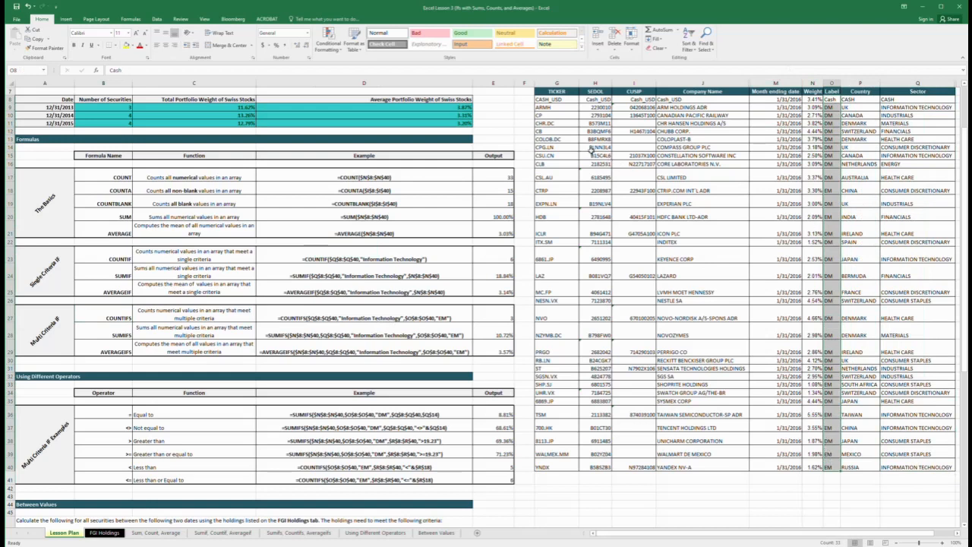
left_click_drag(556, 99, 561, 441)
left_click(735, 208)
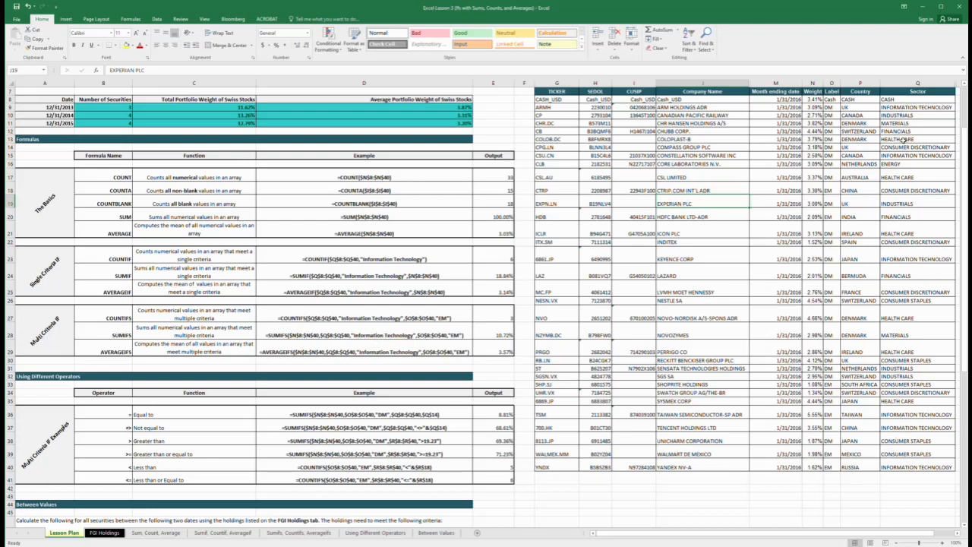
Select the Sector and EM Label cells of the three emerging-market Information Technology holdings and compare their number with the COUNTIFS output.
left_click(899, 414)
left_click(897, 427, "ctrl")
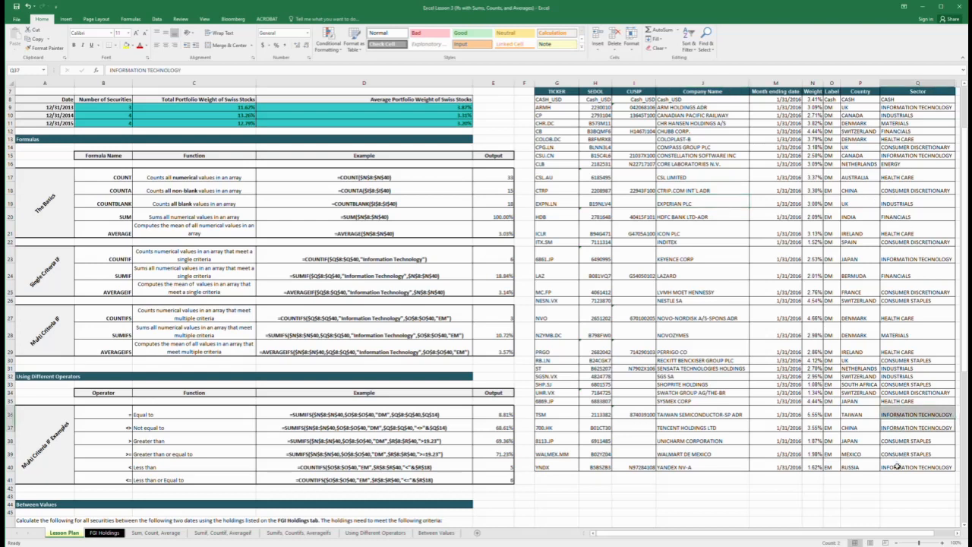
left_click(897, 466, "ctrl")
left_click(831, 467, "ctrl")
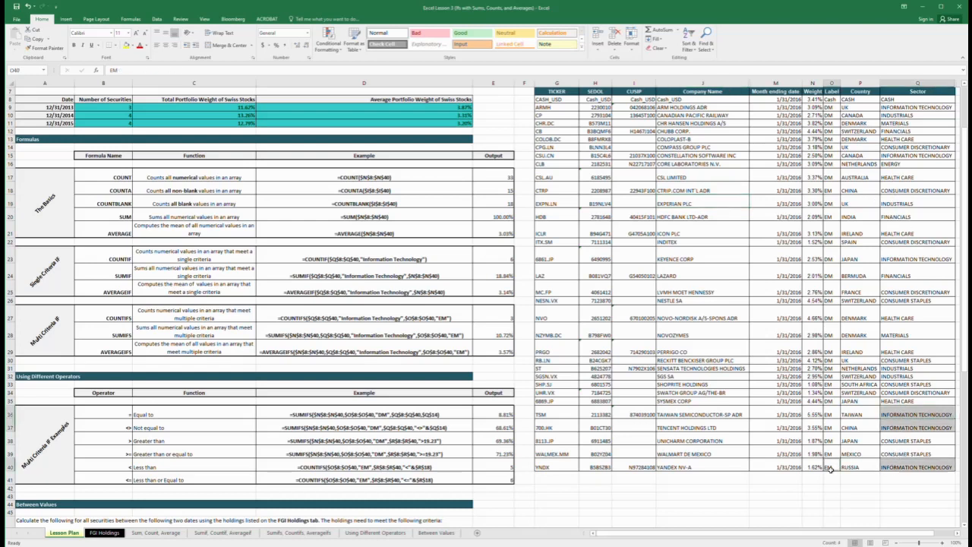
left_click(830, 428, "ctrl")
left_click(831, 415, "ctrl")
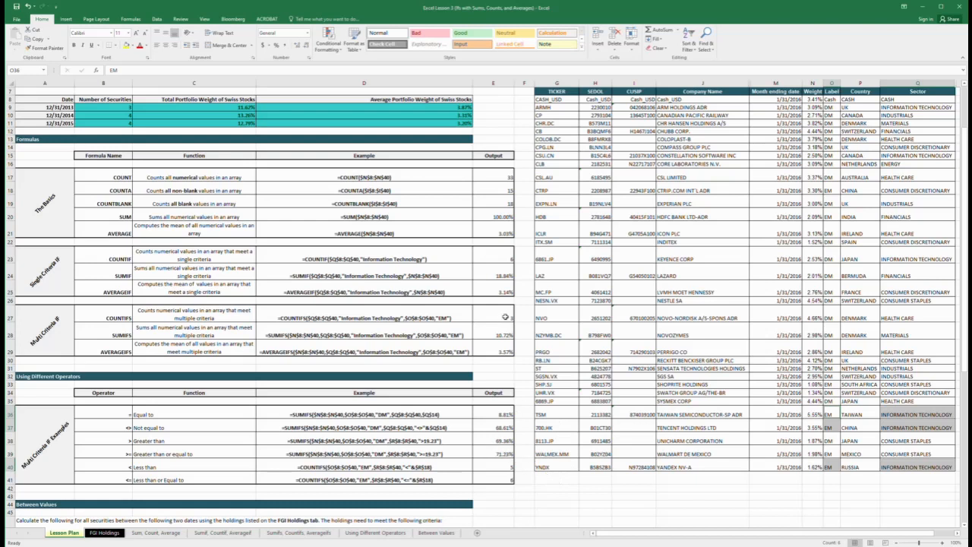
Select the Weight values of the EM Information Technology holdings and compare their sum and average with the SUMIFS and AVERAGEIFS outputs.
left_click_drag(912, 428, 912, 415)
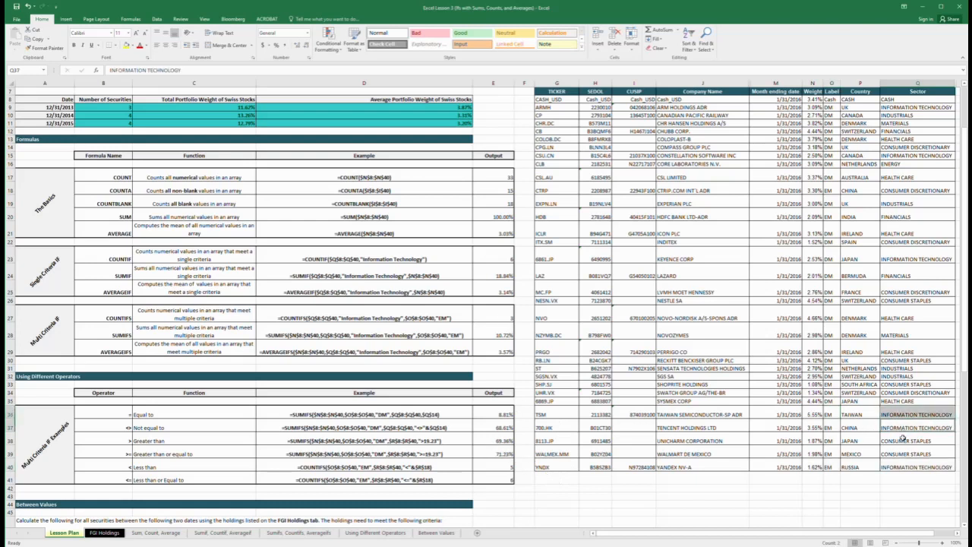
left_click(817, 417)
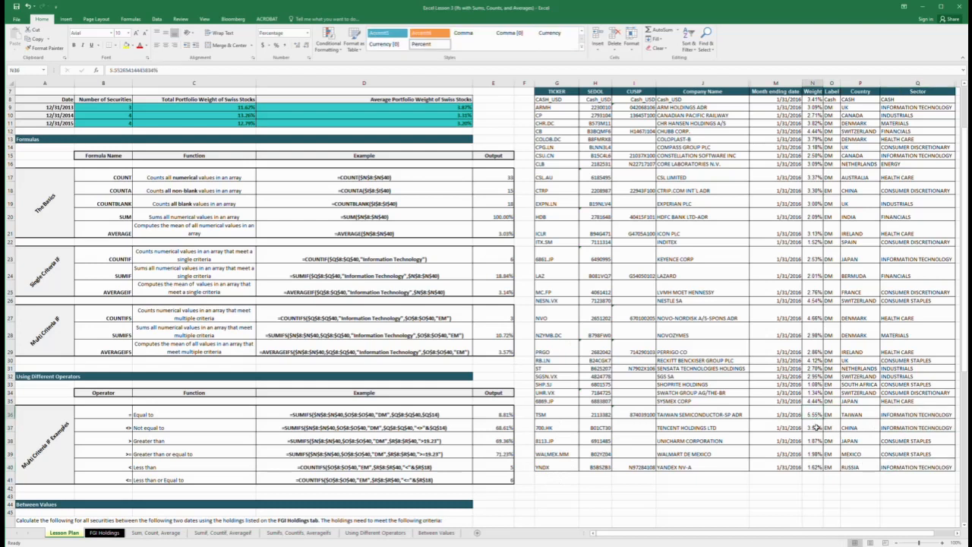
left_click_drag(817, 428, 816, 429)
left_click(816, 467, "ctrl")
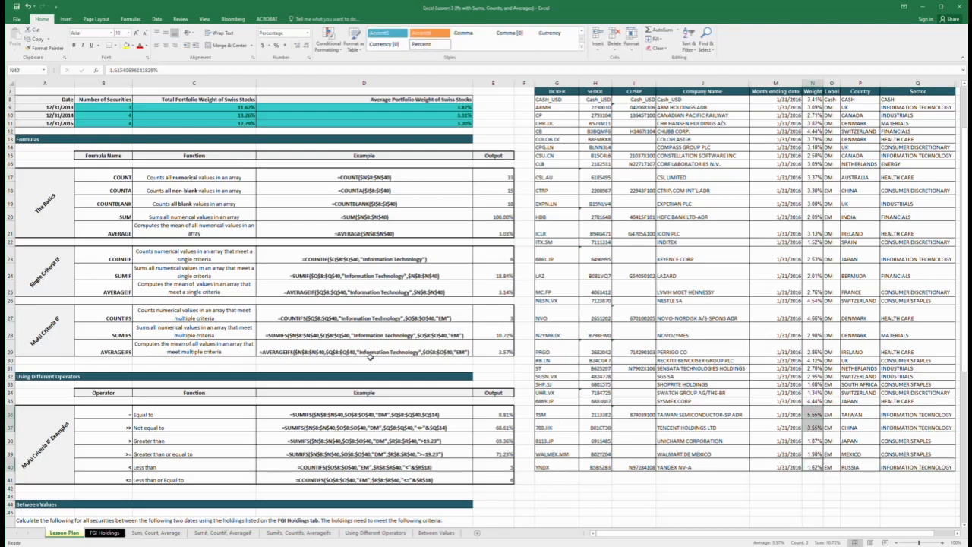
left_click(524, 354)
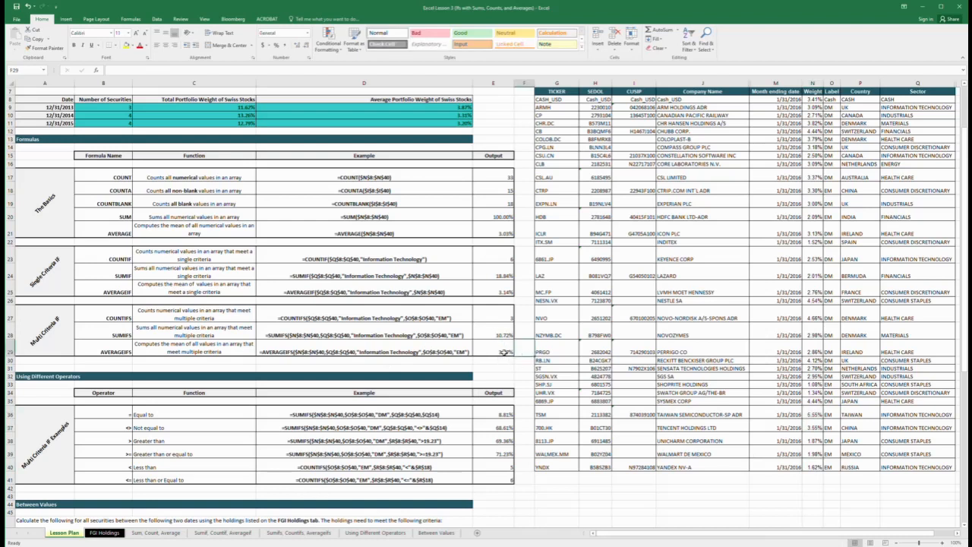
Inspect the COUNTIFS example text and its output formula with the highlighted Sector and Label ranges, leaving both as they are.
left_click(362, 321)
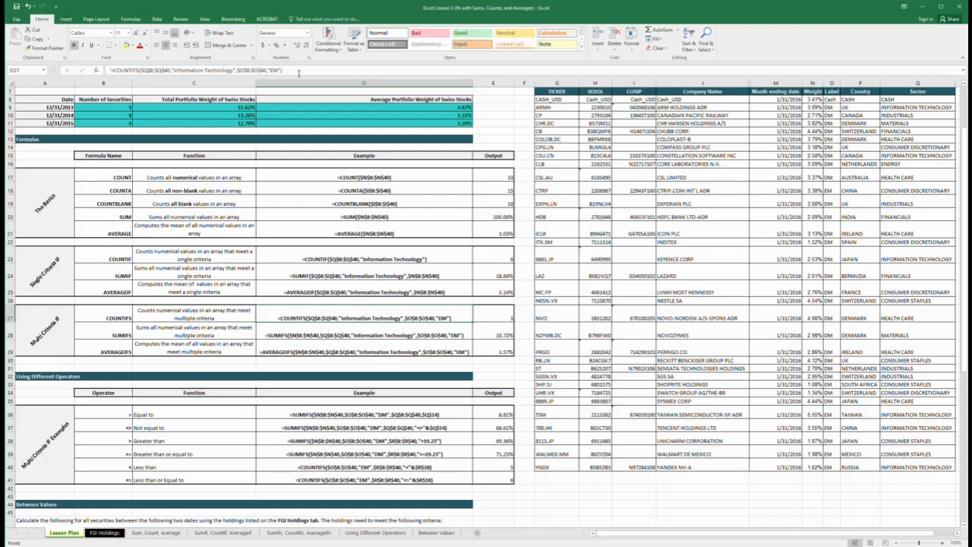
left_click(298, 71)
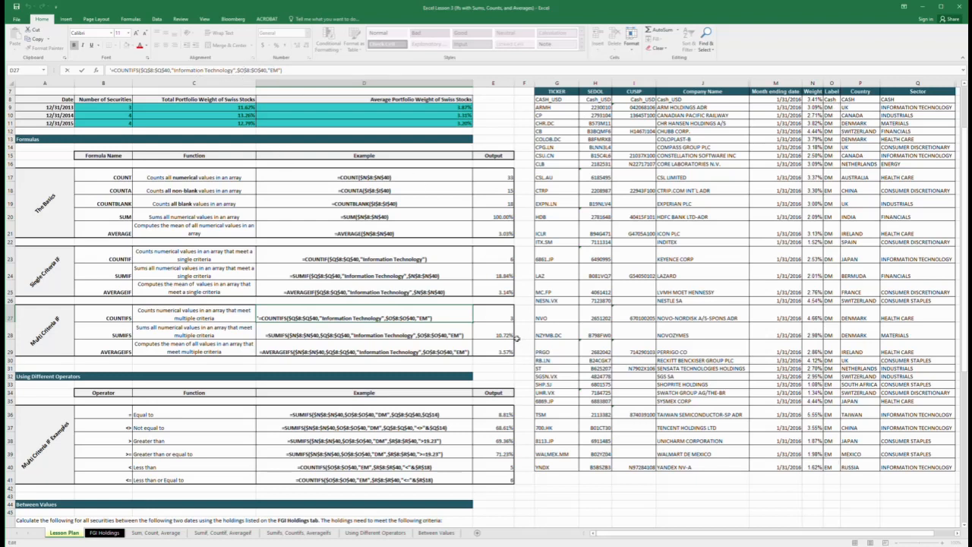
key("Return")
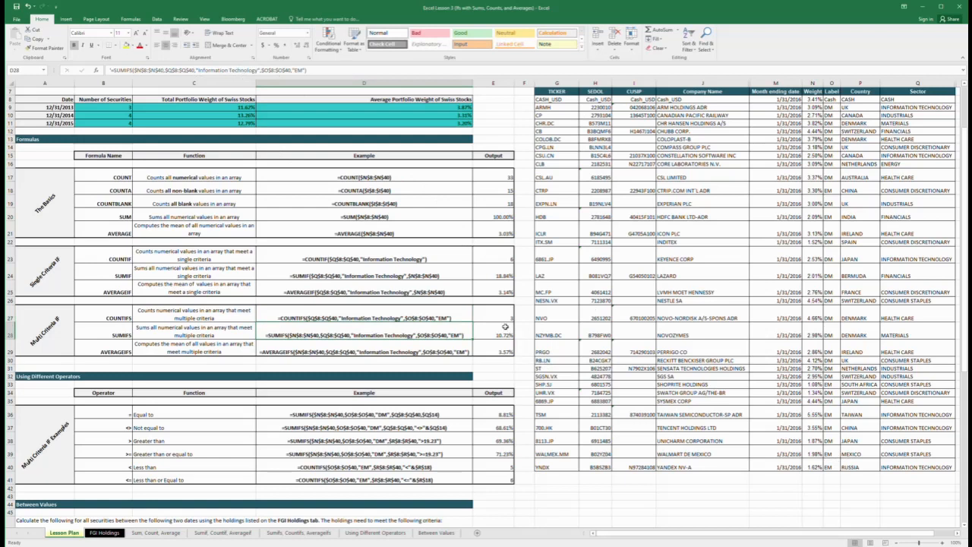
left_click(504, 319)
left_click(299, 71)
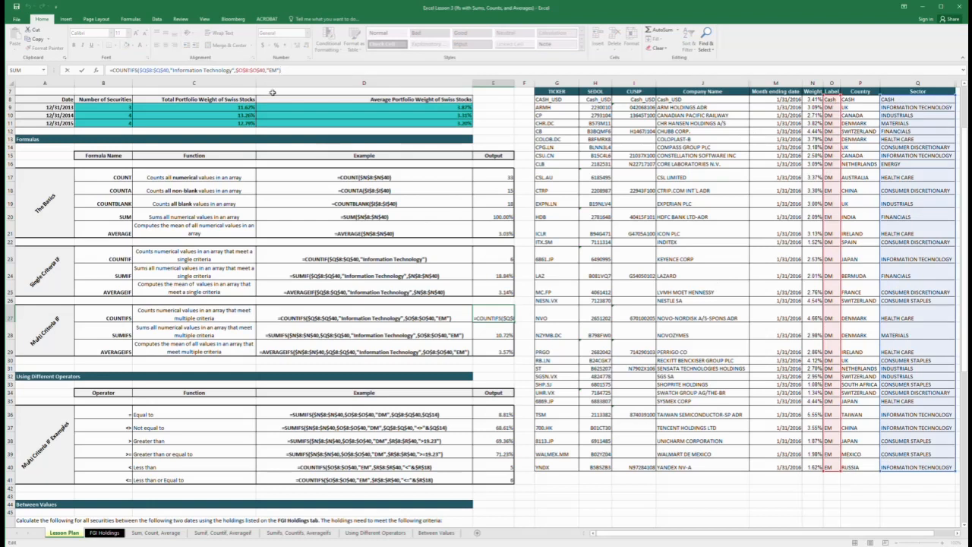
key("Return")
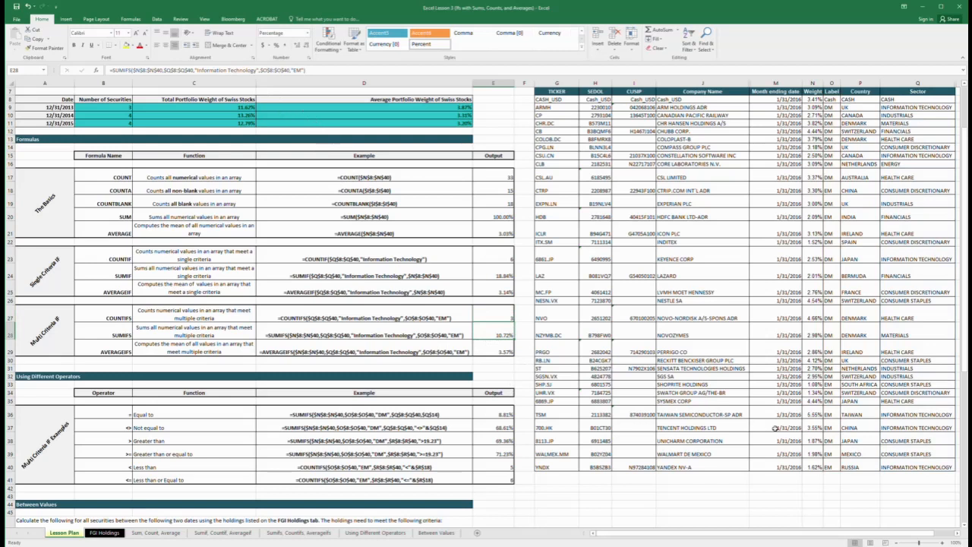
Recheck the sum and average of the three EM Information Technology weights against the SUMIFS and AVERAGEIFS results.
left_click(808, 416)
left_click(818, 428, "ctrl")
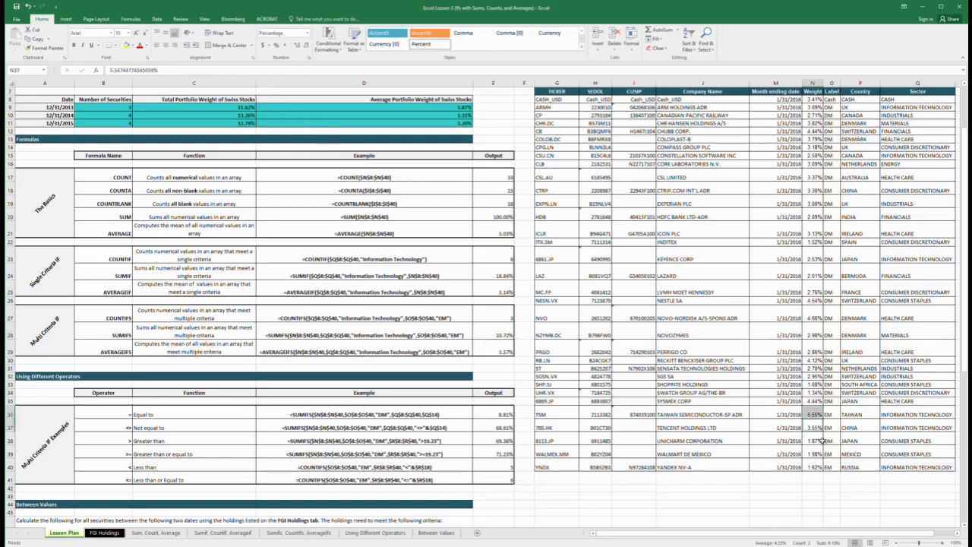
left_click(817, 467, "ctrl")
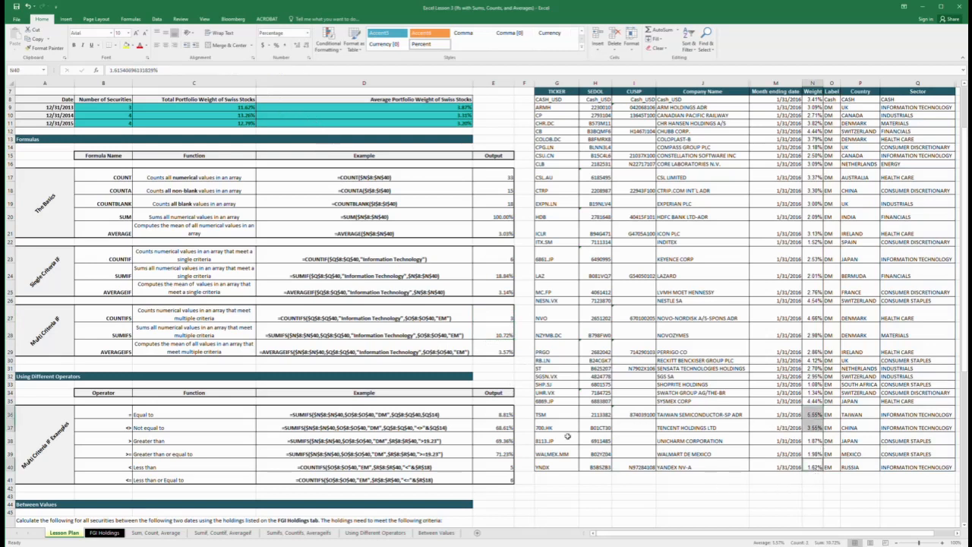
left_click(520, 353)
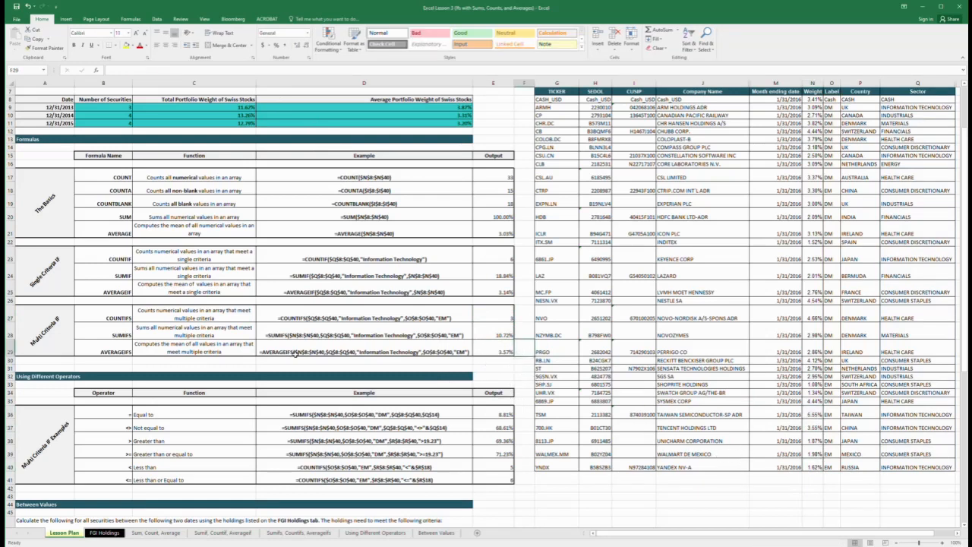
Compare the COUNTIFS, SUMIFS and AVERAGEIFS rows with the Single Criteria IF block.
left_click(91, 318)
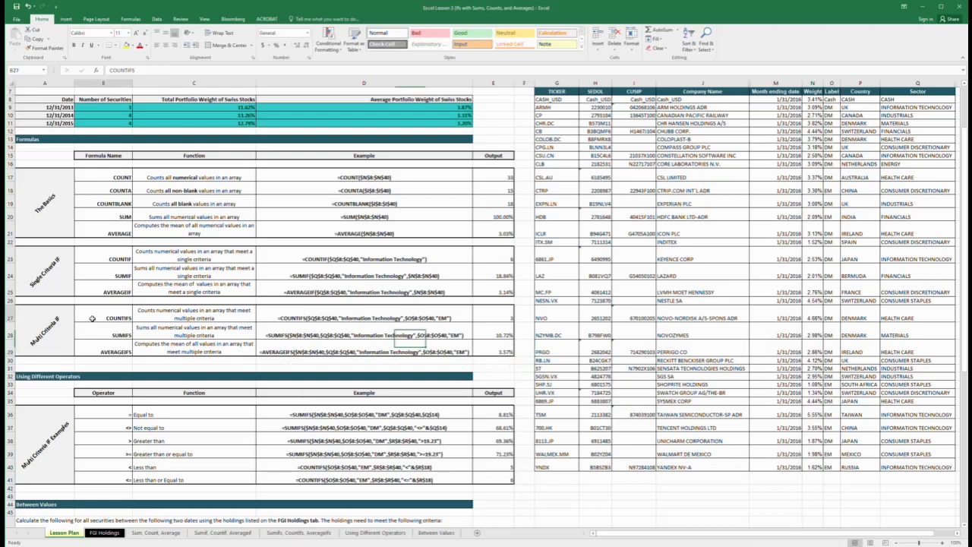
left_click_drag(92, 318, 95, 351)
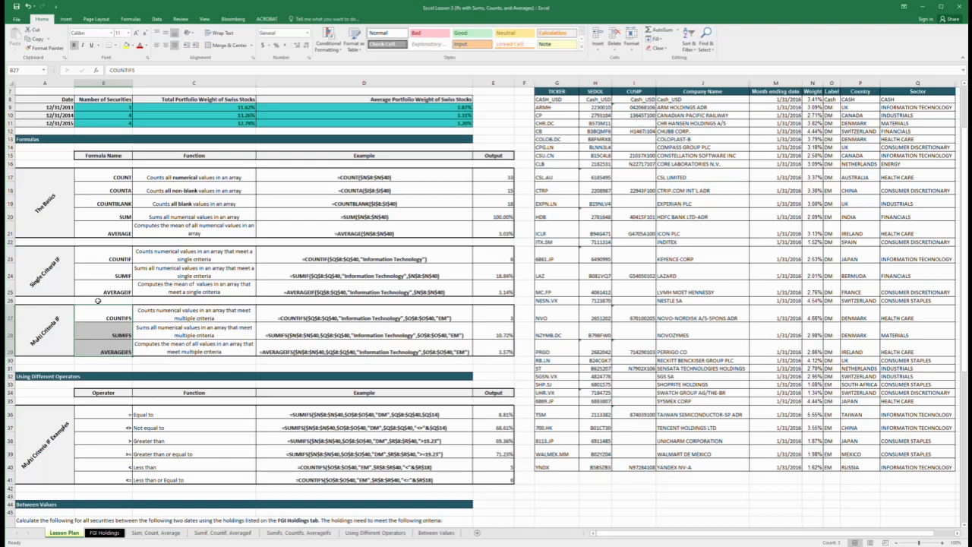
left_click_drag(41, 256, 510, 286)
left_click(120, 334)
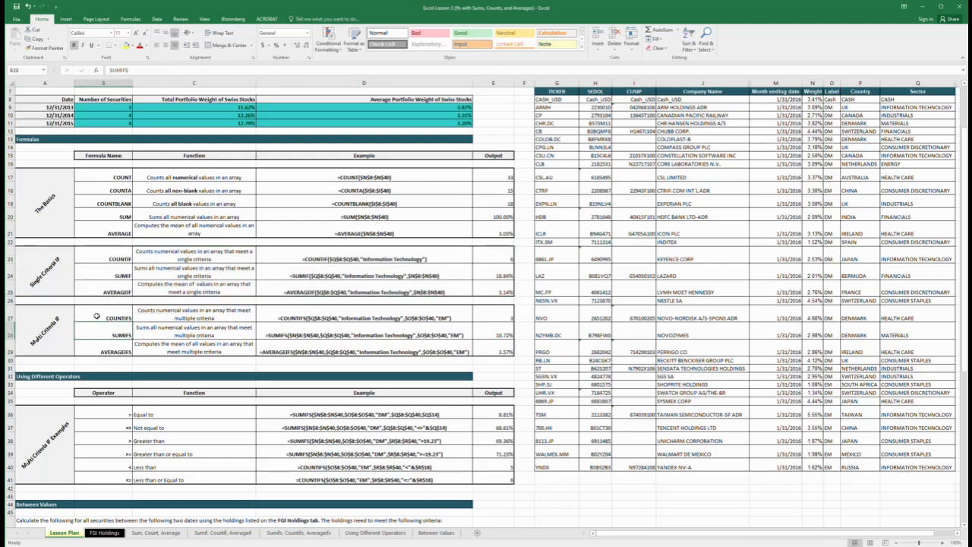
Compare where the sum range sits in the SUMIFS and SUMIF output formulas, leaving both formulas as they are.
left_click(488, 336)
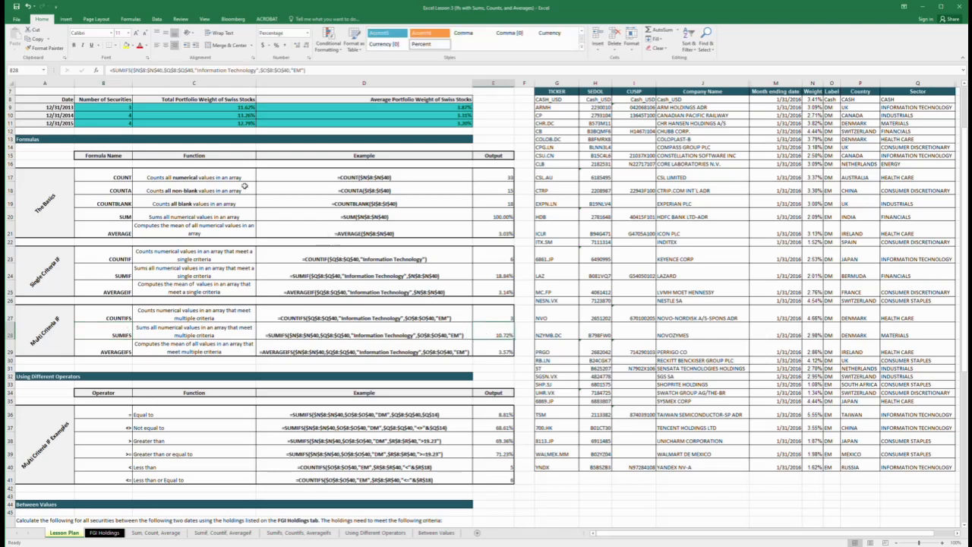
left_click(159, 71)
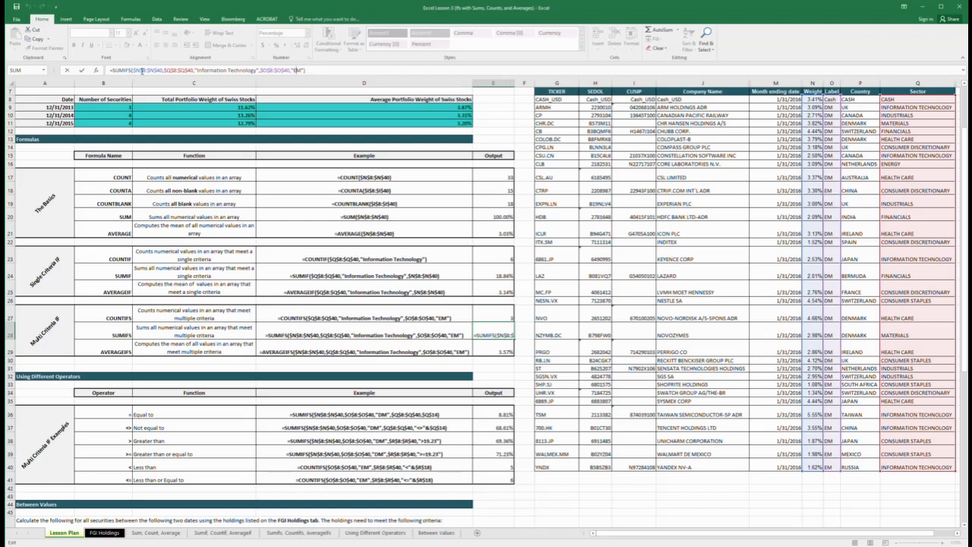
key("ctrl+Return")
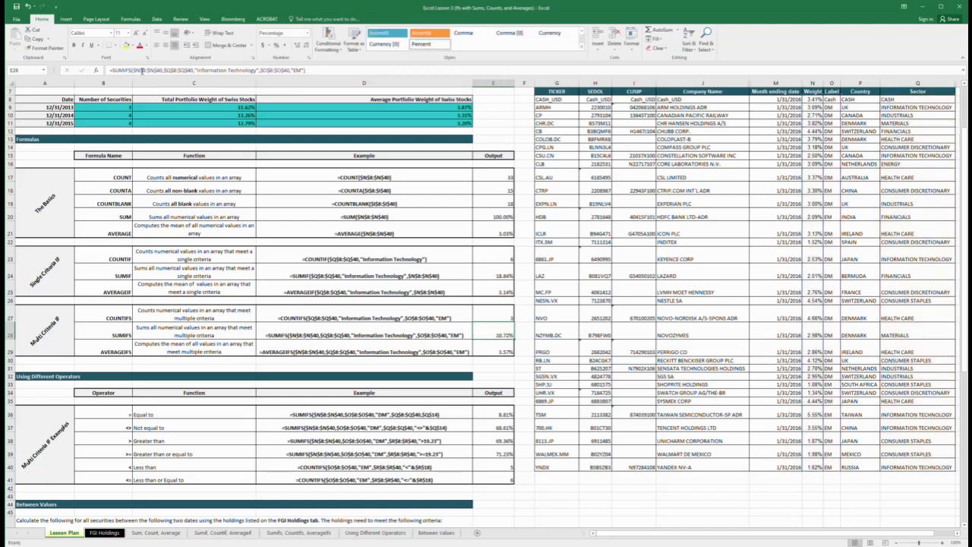
left_click(489, 278)
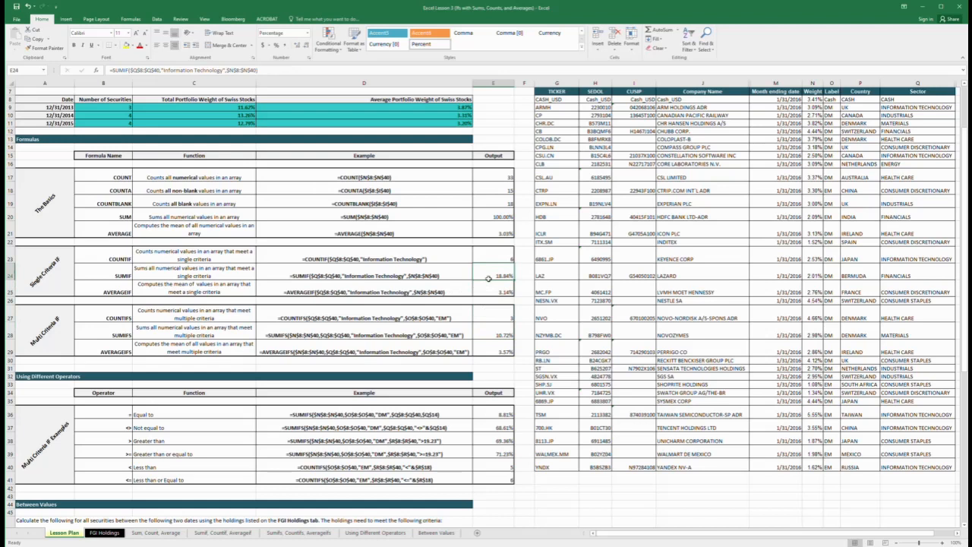
left_click(254, 70)
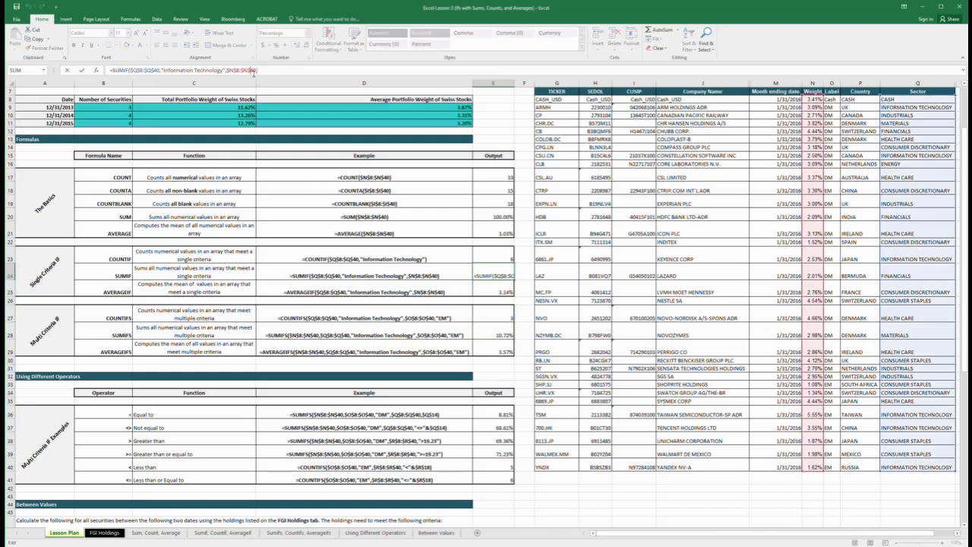
key("ctrl+Return")
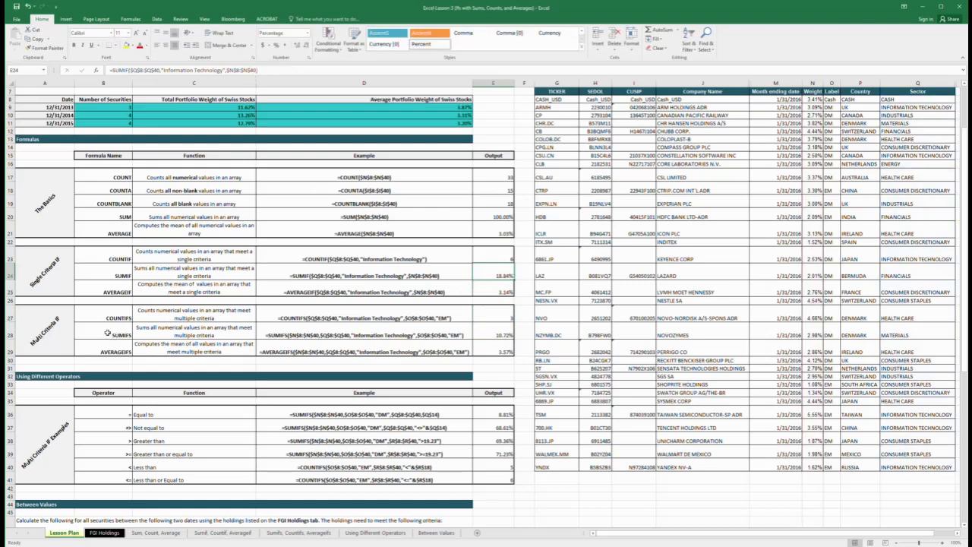
Review the single- and multi-criteria function names and inspect the argument order in the SUMIFS example text without changing it.
left_click_drag(89, 326, 108, 355)
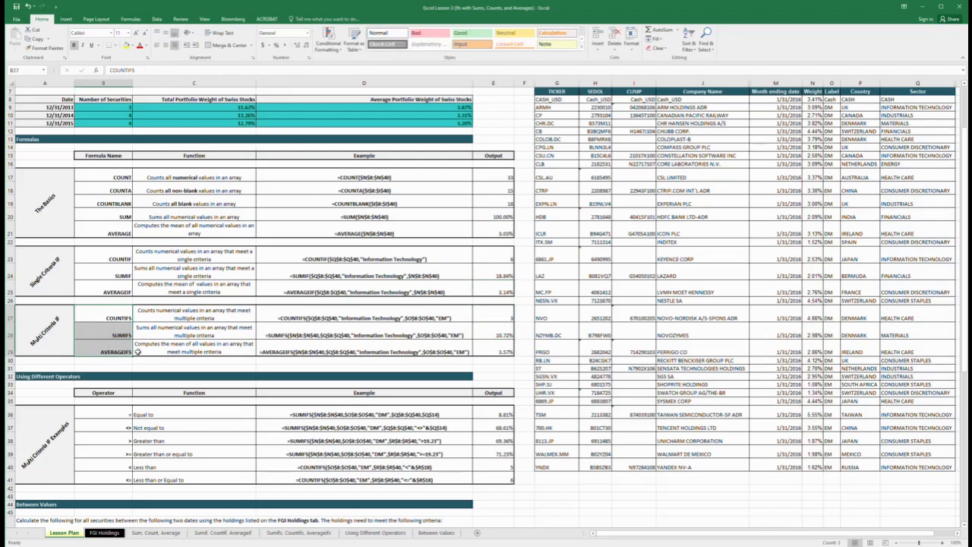
left_click_drag(92, 257, 115, 354)
left_click(323, 339)
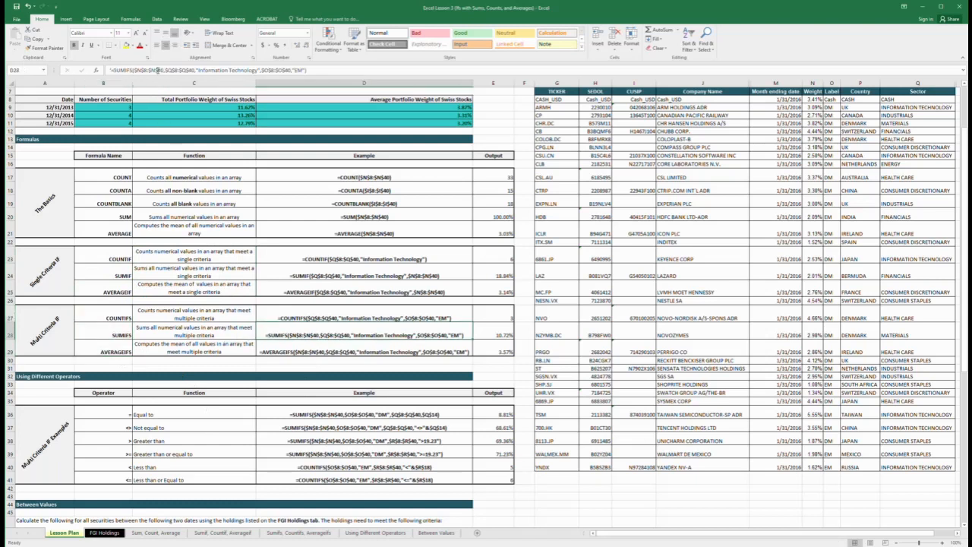
left_click(157, 70)
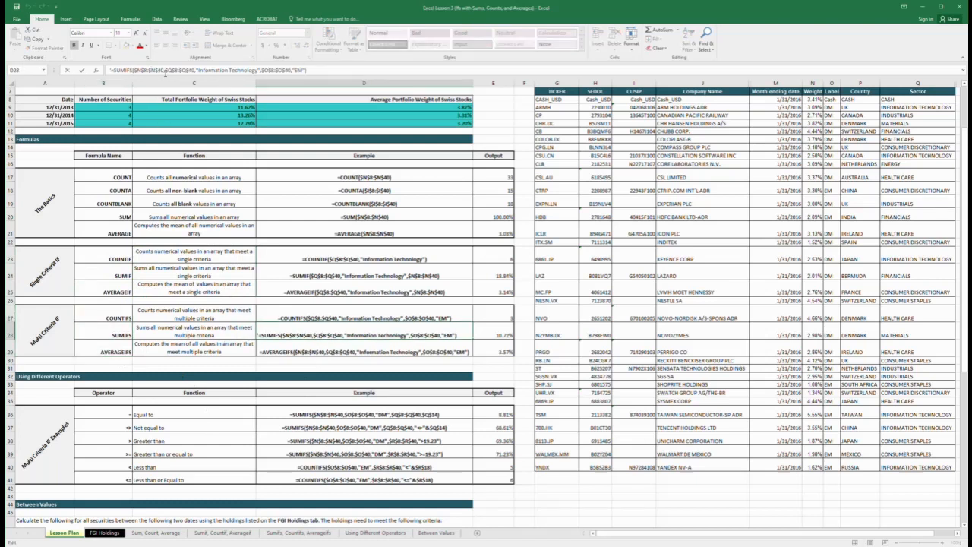
key("Escape")
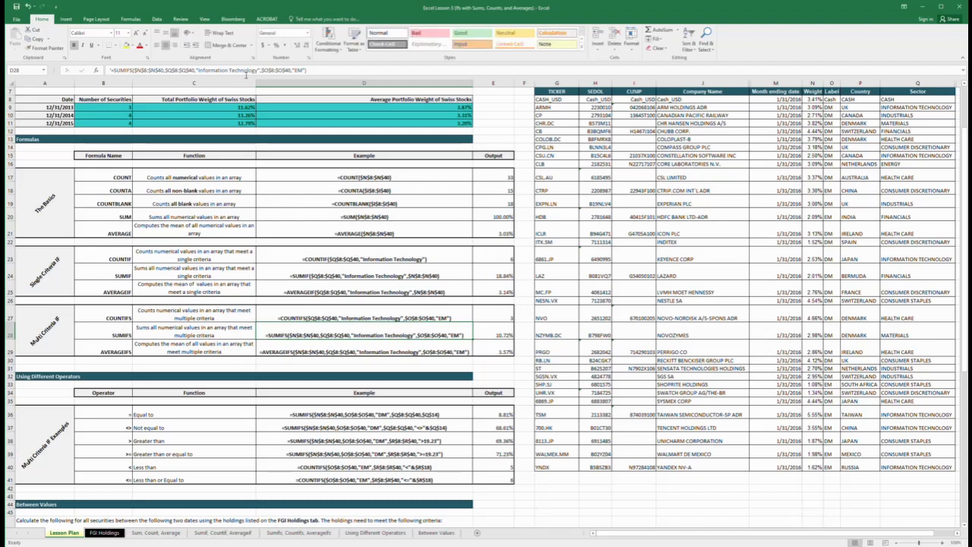
Review the Using Different Operators section alongside the Sector and Label columns of the holdings table.
scroll(185, 321, "down", 5)
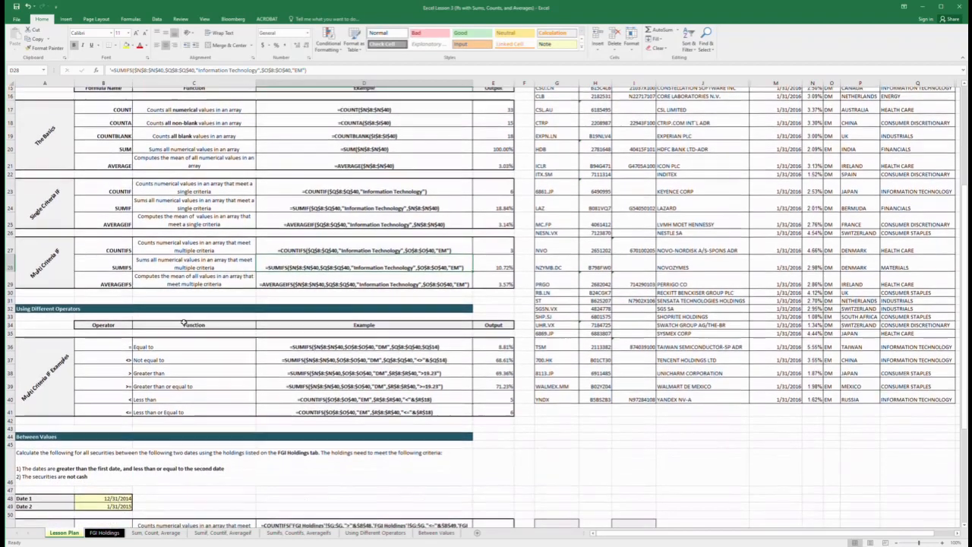
scroll(183, 322, "up", 1)
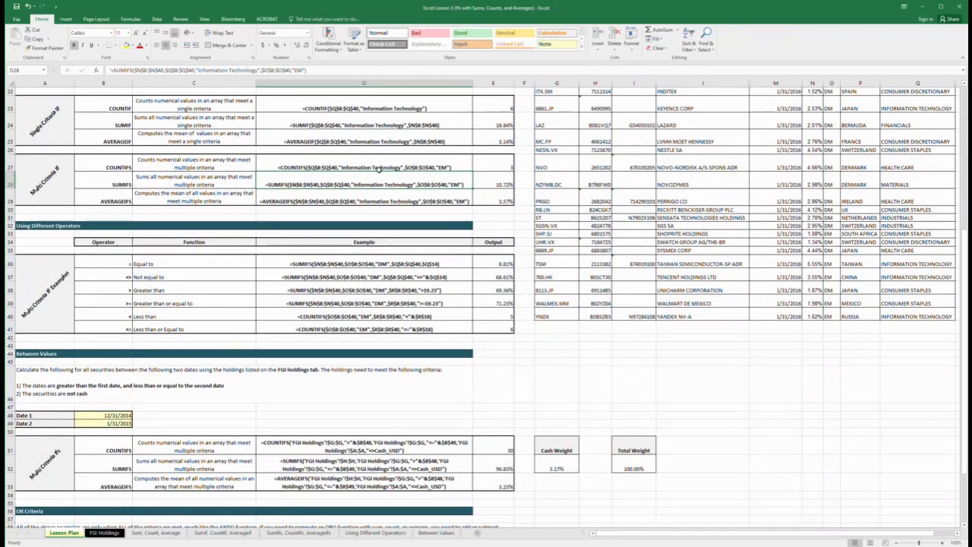
scroll(714, 272, "up", 3)
scroll(798, 306, "up", 1)
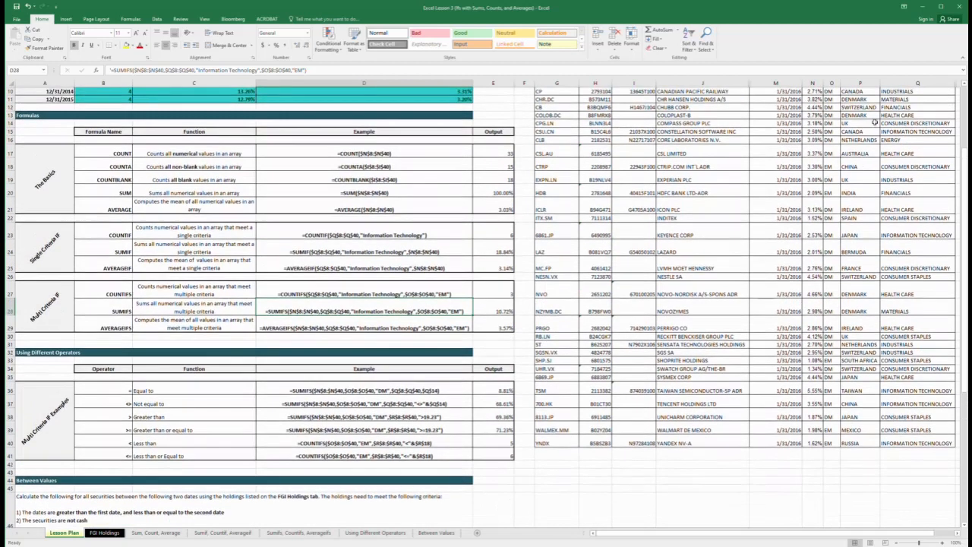
left_click_drag(885, 107, 893, 447)
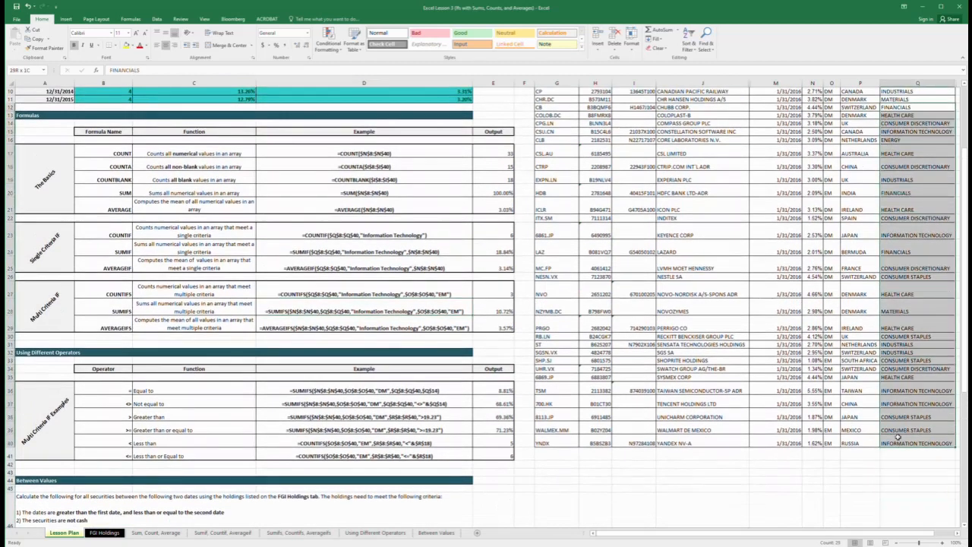
left_click_drag(831, 445, 830, 338)
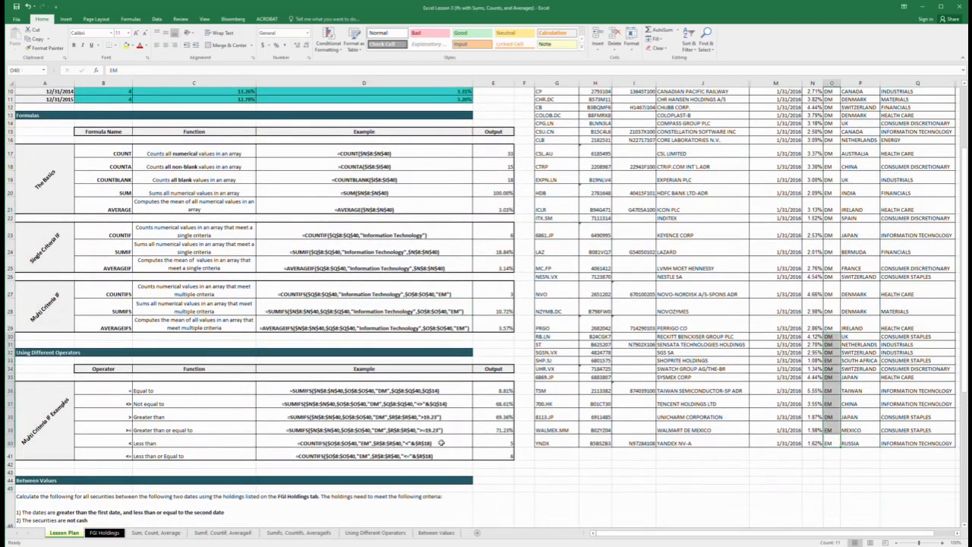
Examine the not-equal operator against the Sector column, including its SUMIFS example text and output formula.
left_click(120, 401)
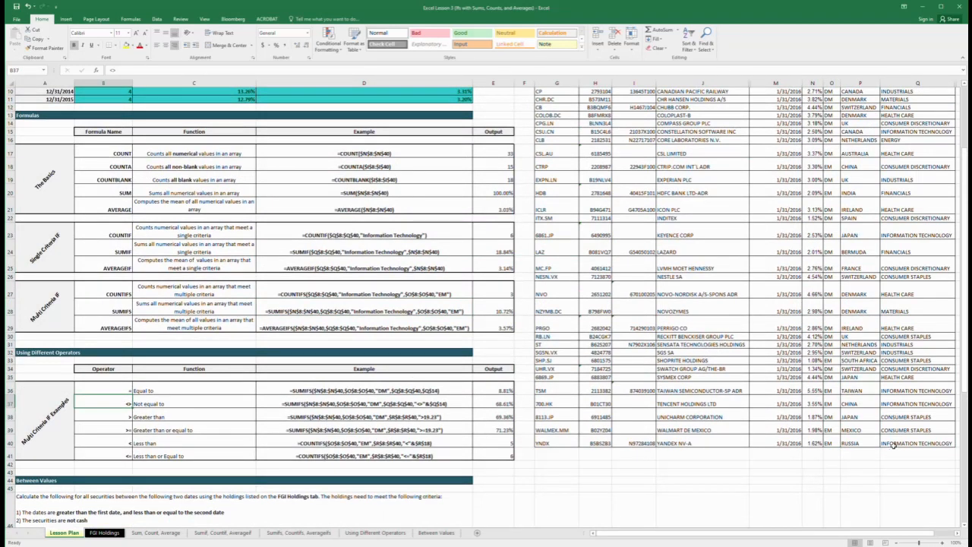
left_click_drag(893, 447, 916, 123)
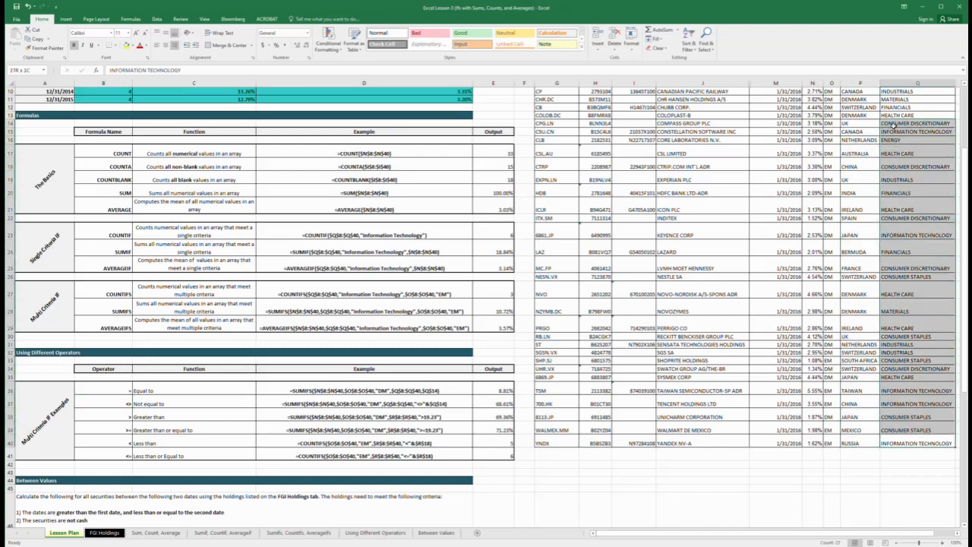
scroll(848, 327, "up", 3)
scroll(848, 326, "down", 3)
left_click(101, 403)
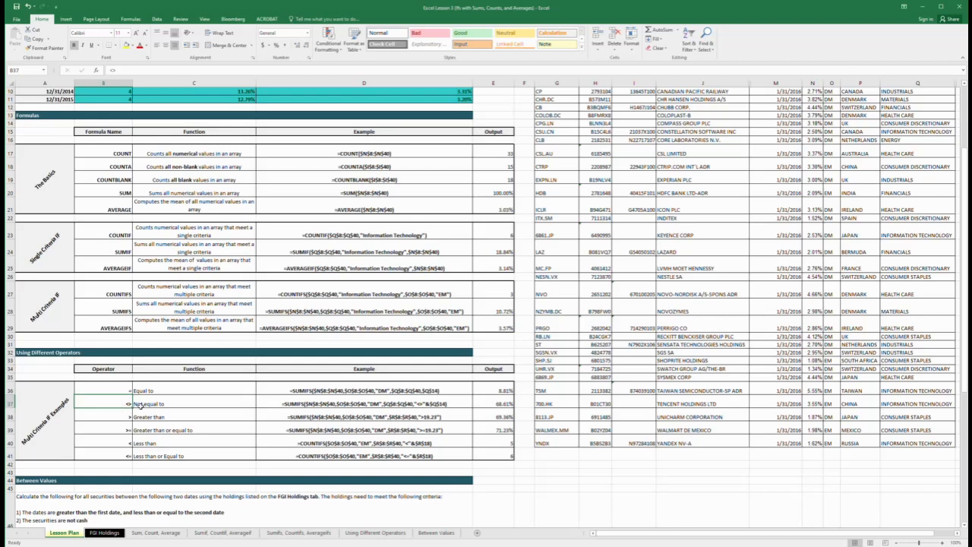
left_click(347, 403)
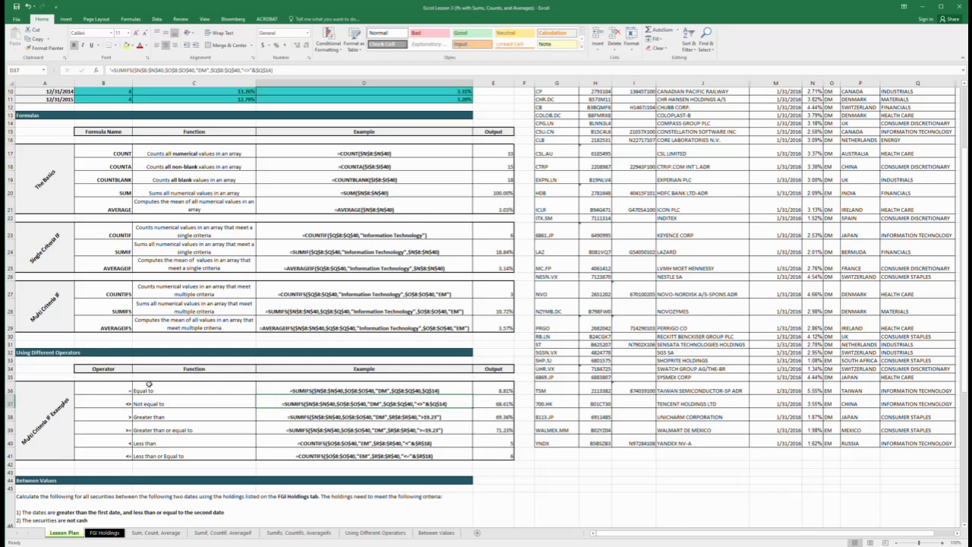
left_click(492, 405)
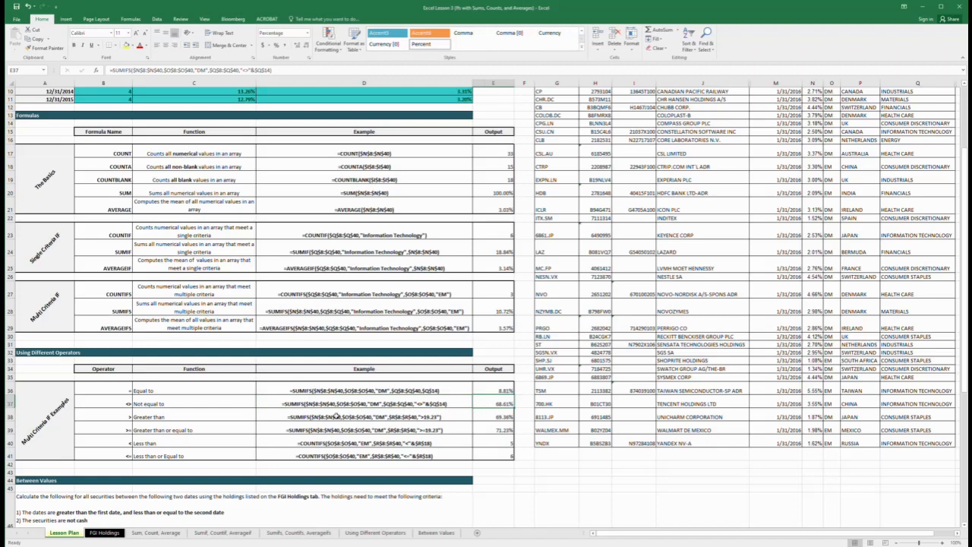
Trace the not-equal SUMIFS example's DM and sector criteria through the Label and Sector ranges and the excluded sector in Q14.
scroll(643, 390, "up", 1)
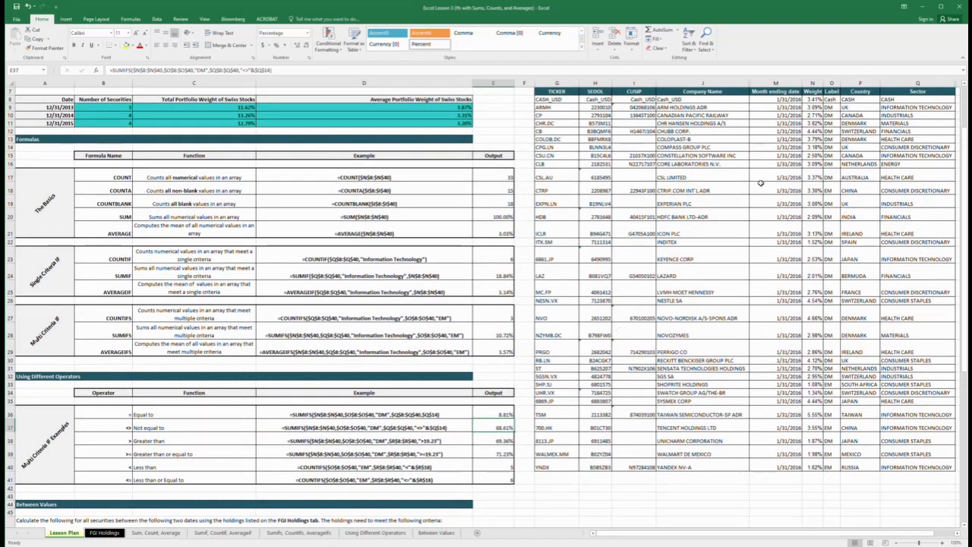
left_click_drag(832, 99, 829, 465)
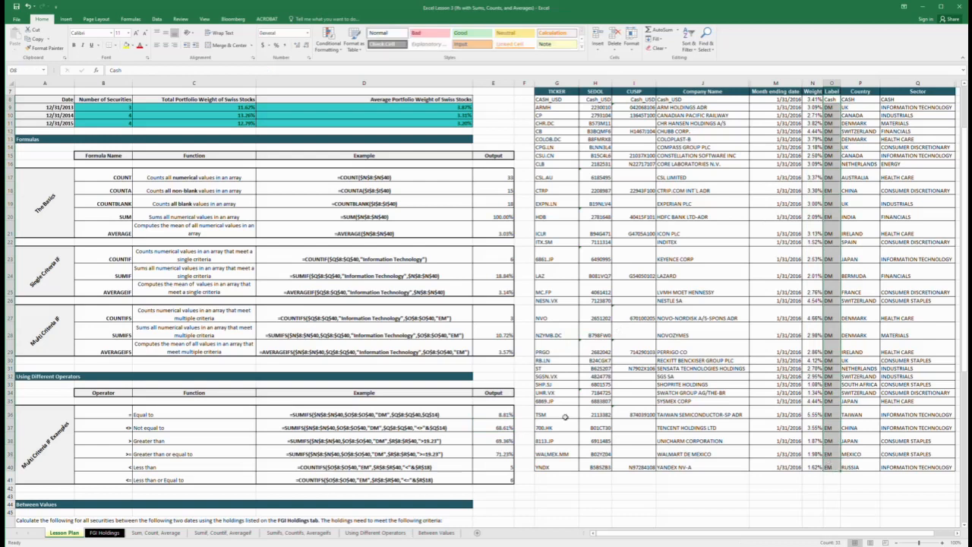
left_click(378, 433)
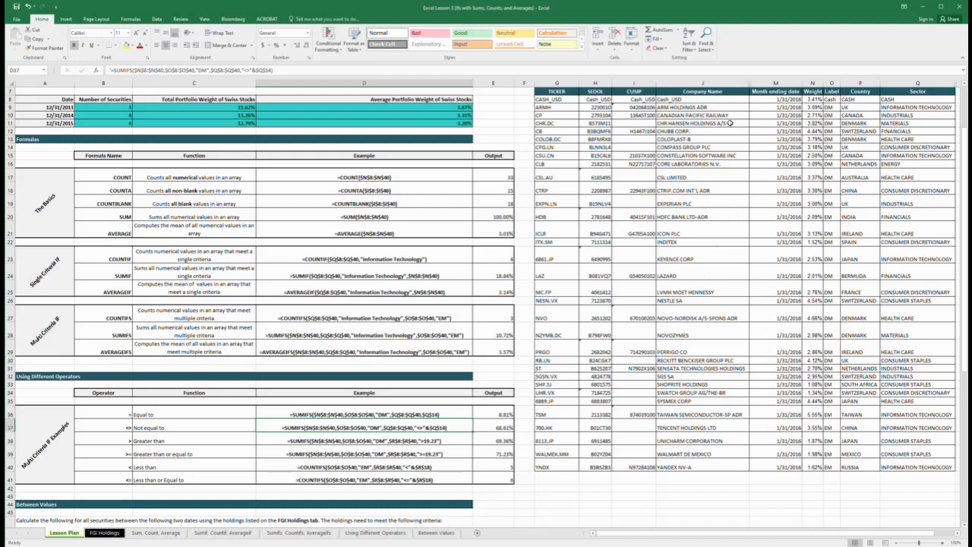
left_click_drag(903, 99, 905, 464)
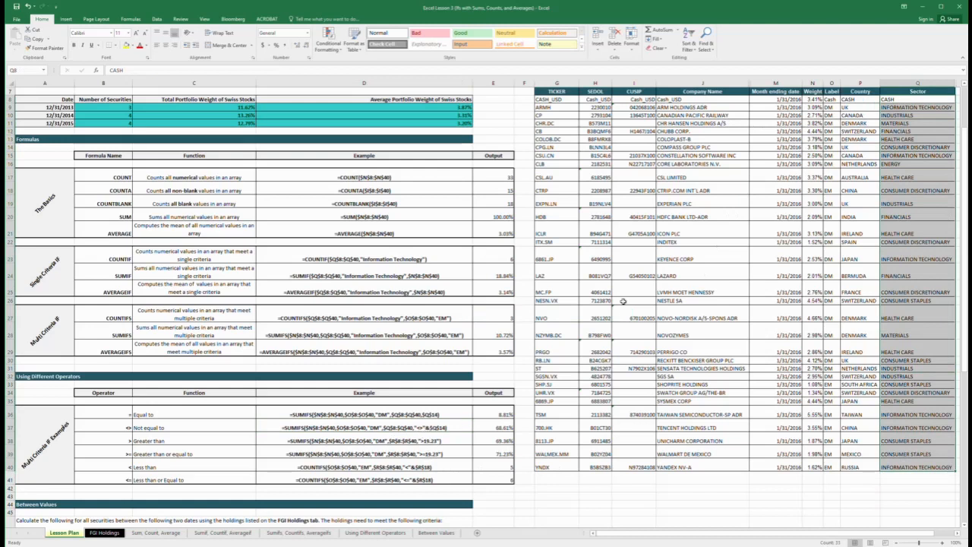
left_click(903, 147)
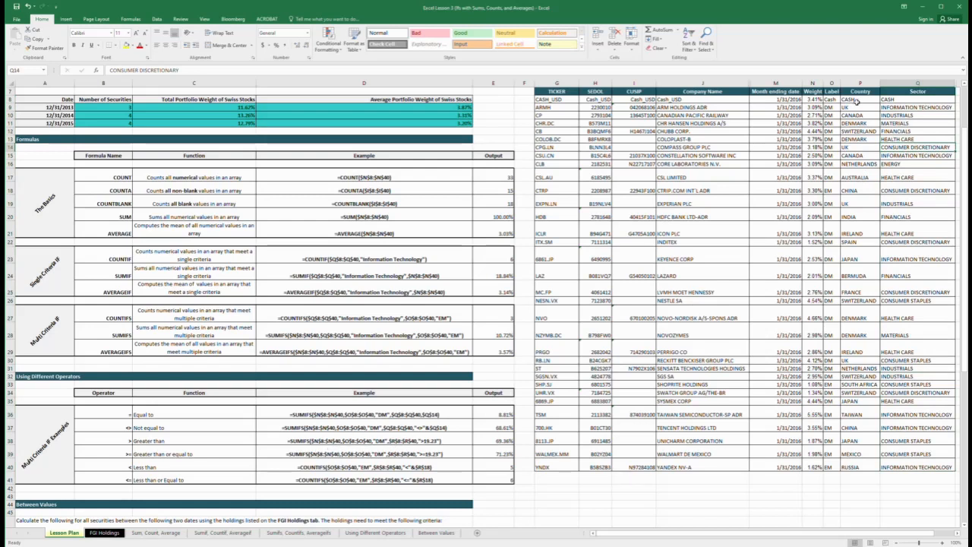
left_click_drag(831, 99, 830, 467)
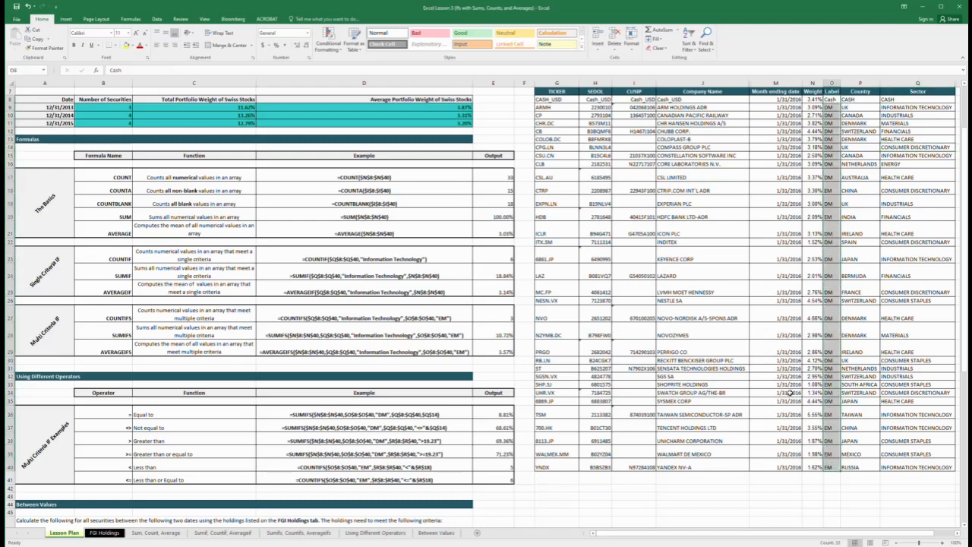
left_click(501, 427)
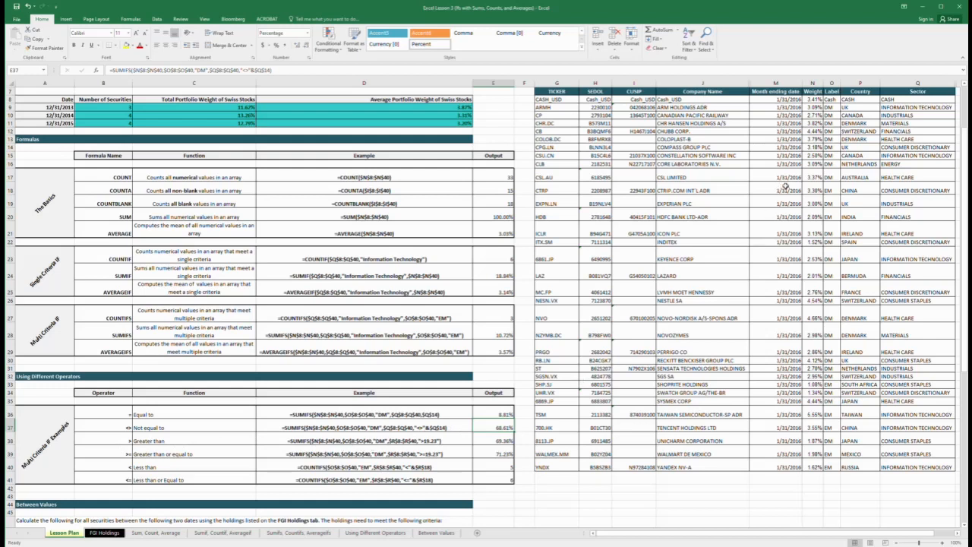
Inspect the holdings table's Price range in R8:R40 and locate the 19.23 threshold price in the UNICHARM CORPORATION row.
left_click_drag(892, 89, 870, 85)
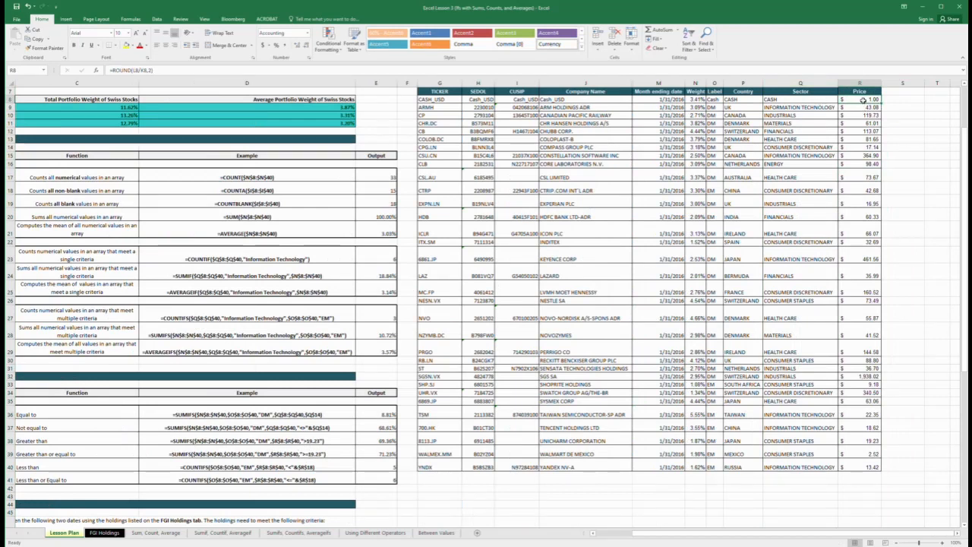
left_click_drag(863, 99, 858, 461)
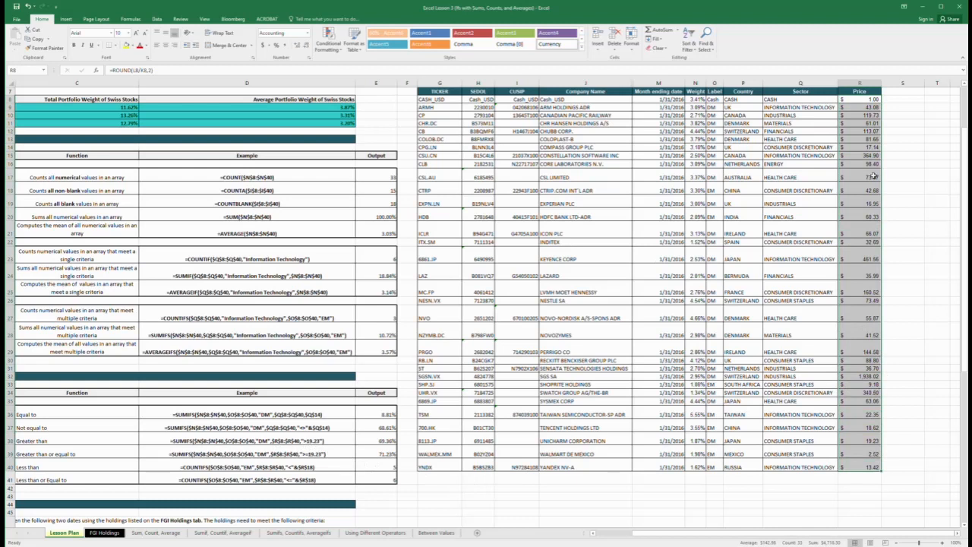
left_click(864, 149)
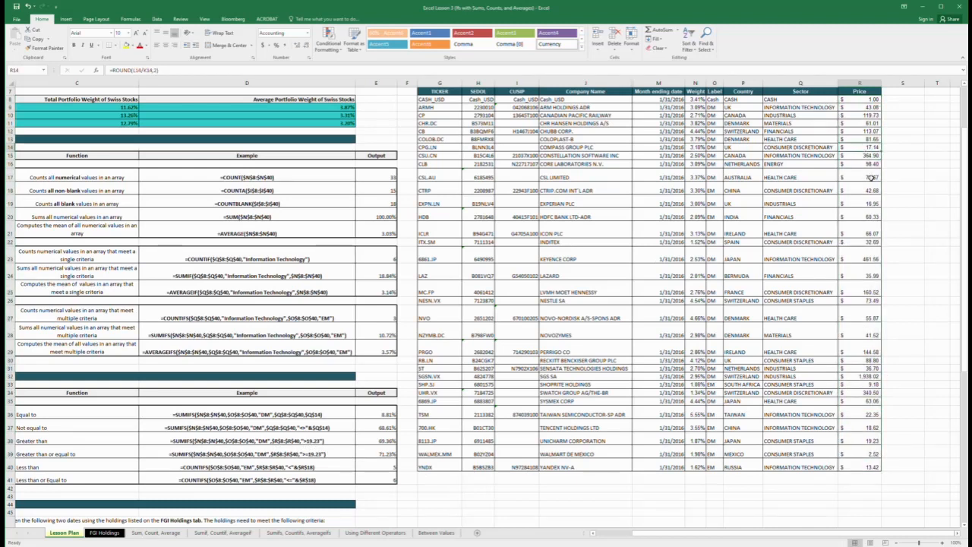
left_click(864, 205)
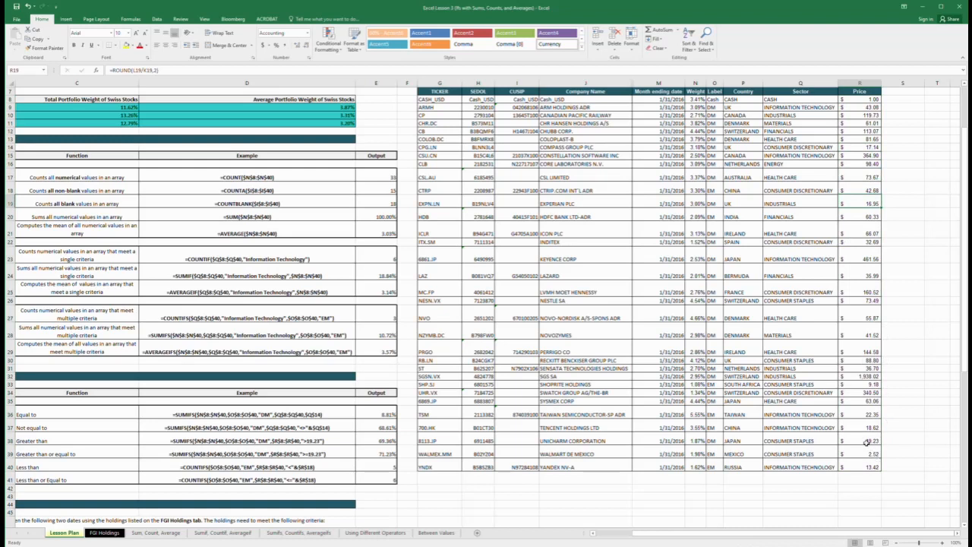
left_click(867, 442)
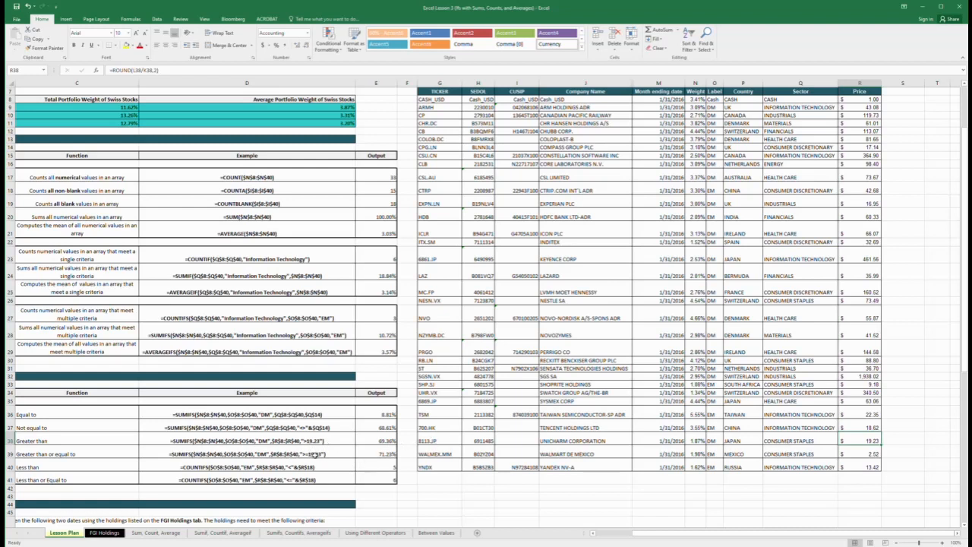
Compare the >=19.23 example with UNICHARM CORPORATION's price and weight and the greater-than output.
left_click(318, 454)
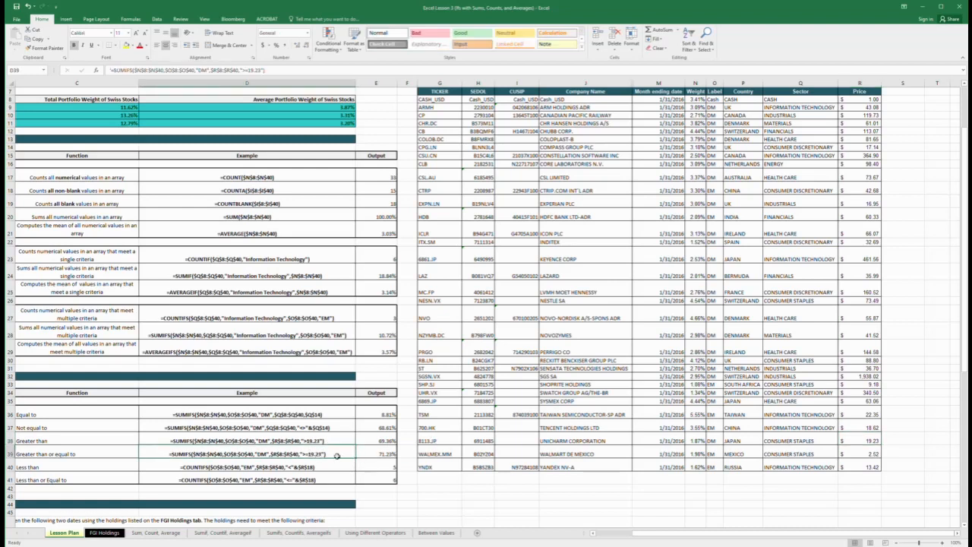
left_click(862, 444)
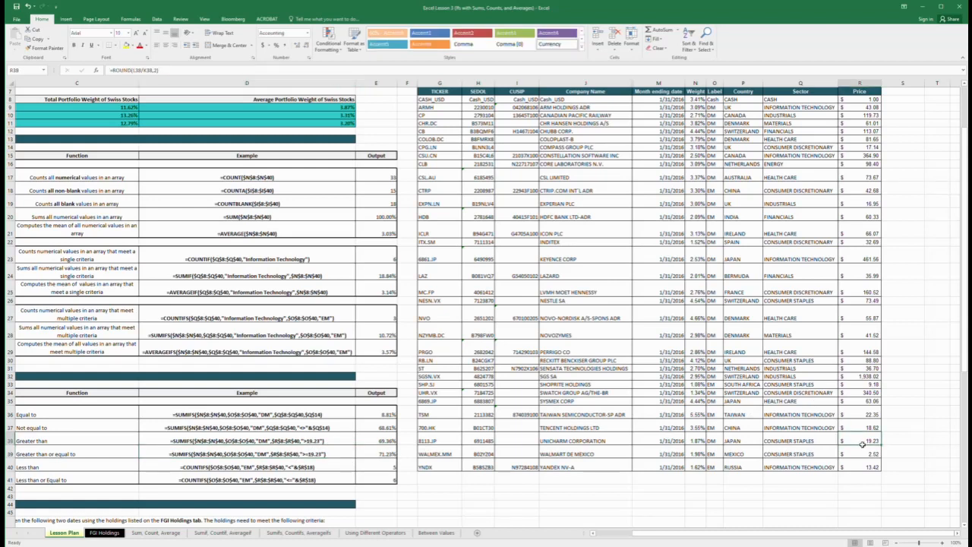
left_click(699, 441)
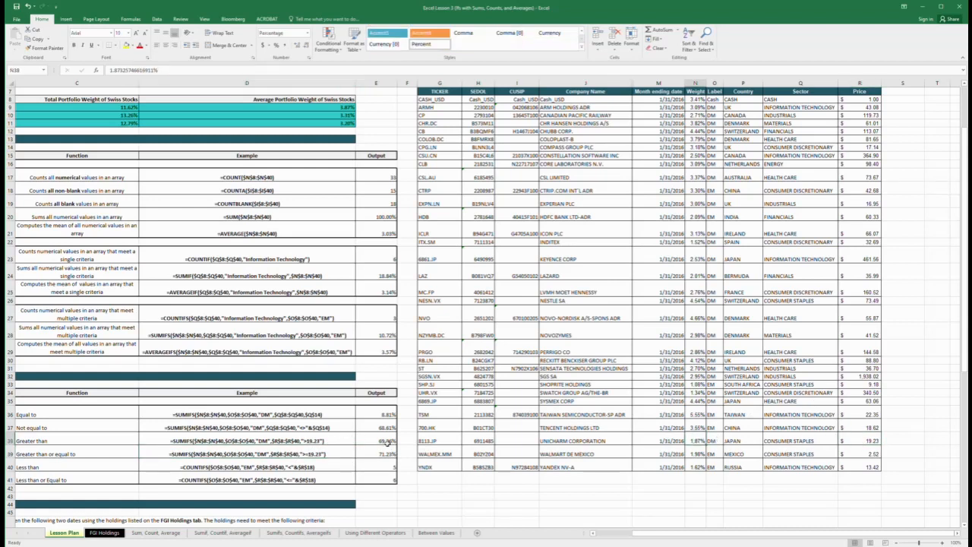
left_click(388, 443)
Calculate the difference between the greater-than-or-equal and greater-than outputs in F39 with =E39-E38.
left_click(403, 456)
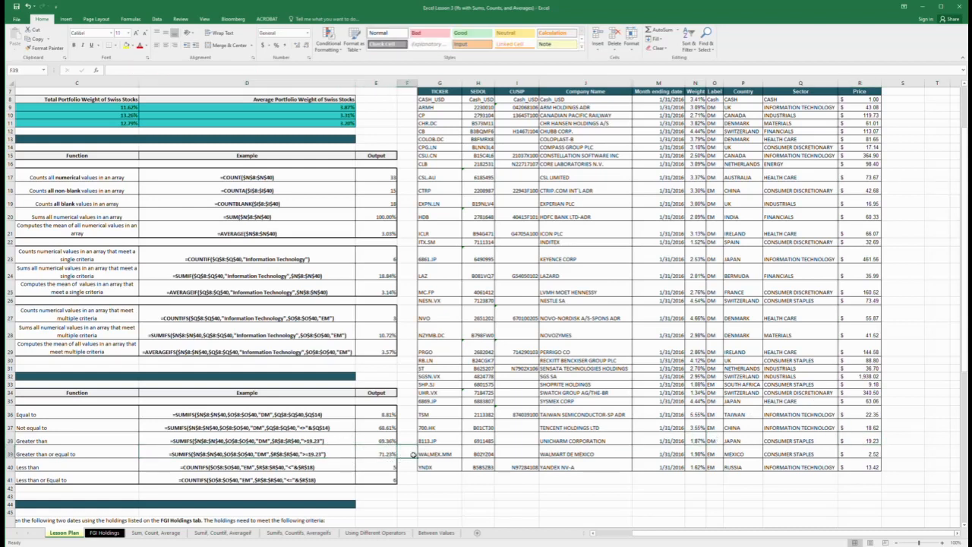
type("=")
key("Left")
type("-")
key("Up")
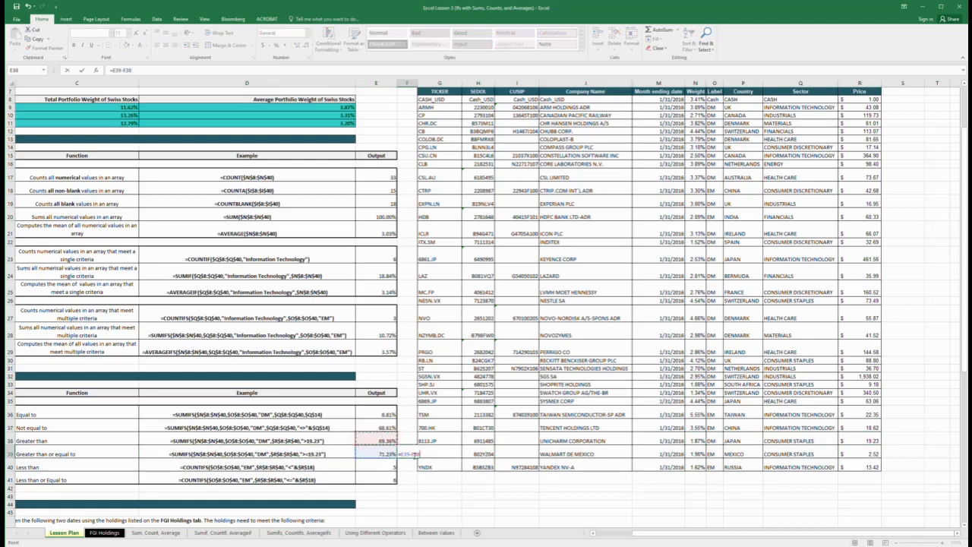
key("Return")
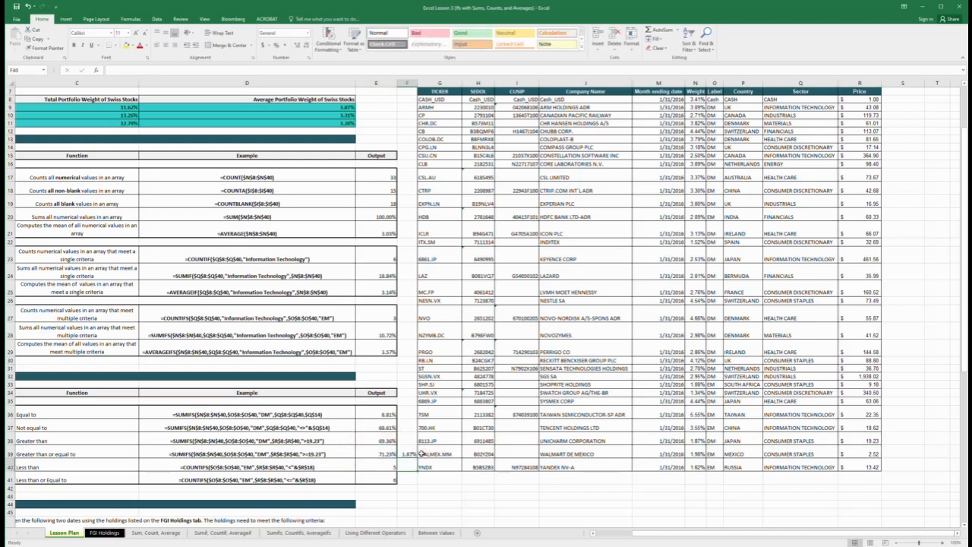
Clear the temporary difference formula from F39.
left_click(422, 453)
left_click(410, 453)
key("Delete")
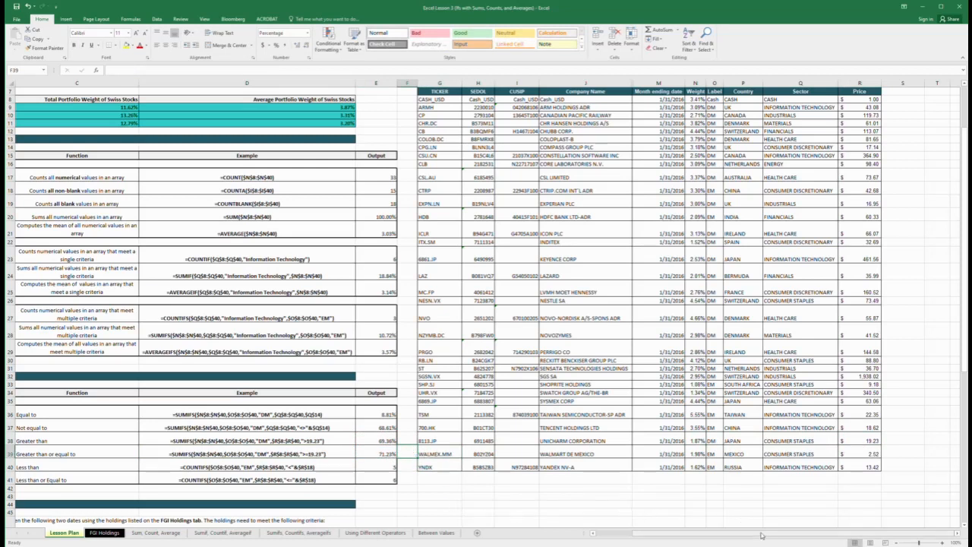
Review the six operator example formulas in D36:D41 together with their function descriptions.
left_click_drag(763, 538, 683, 536)
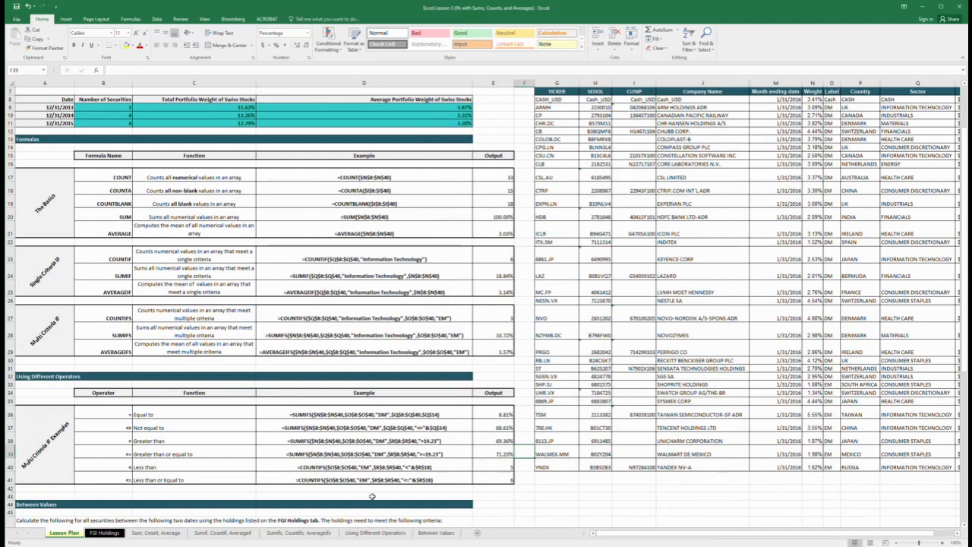
left_click_drag(317, 414, 326, 481)
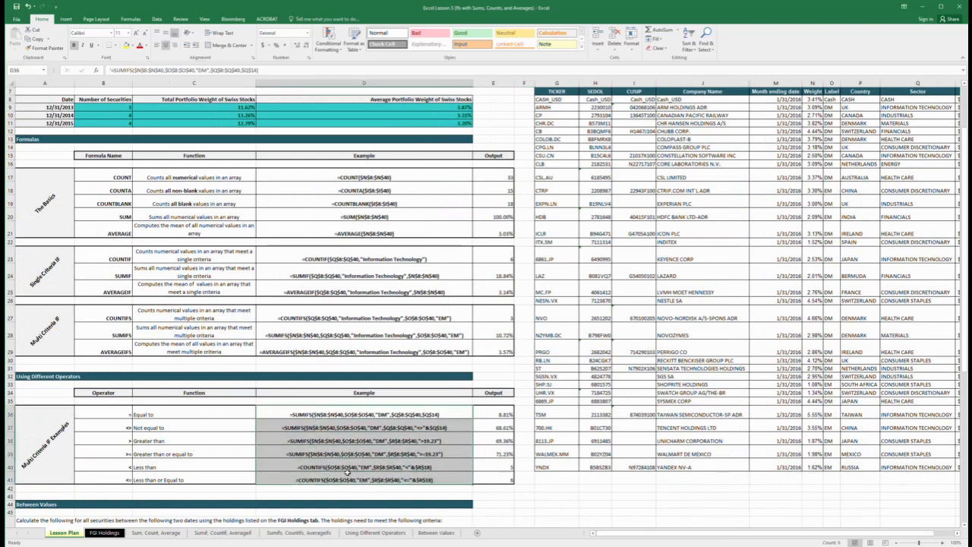
left_click(240, 453)
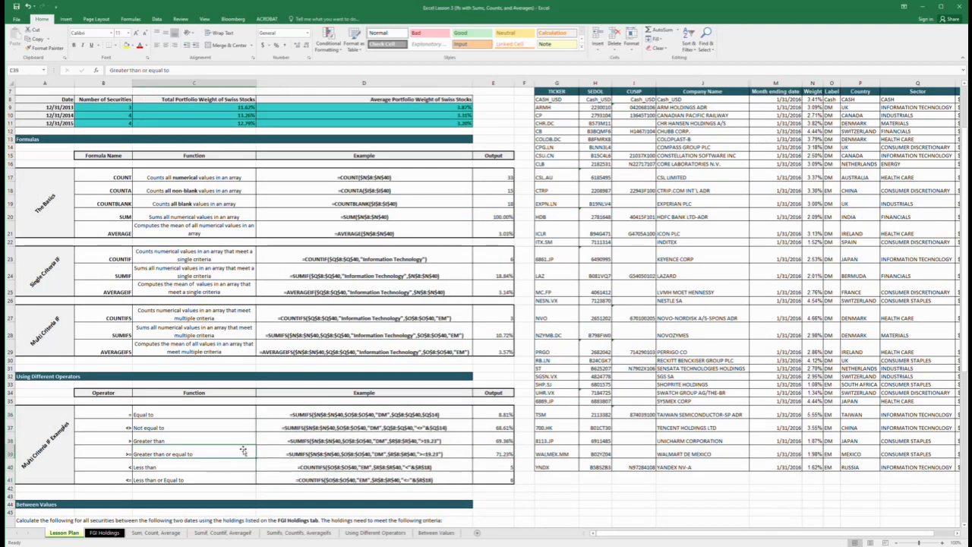
Clear the COUNTIFS, SUMIFS and AVERAGEIFS outputs in E51:E53 of the Between Values section.
scroll(243, 450, "down", 7)
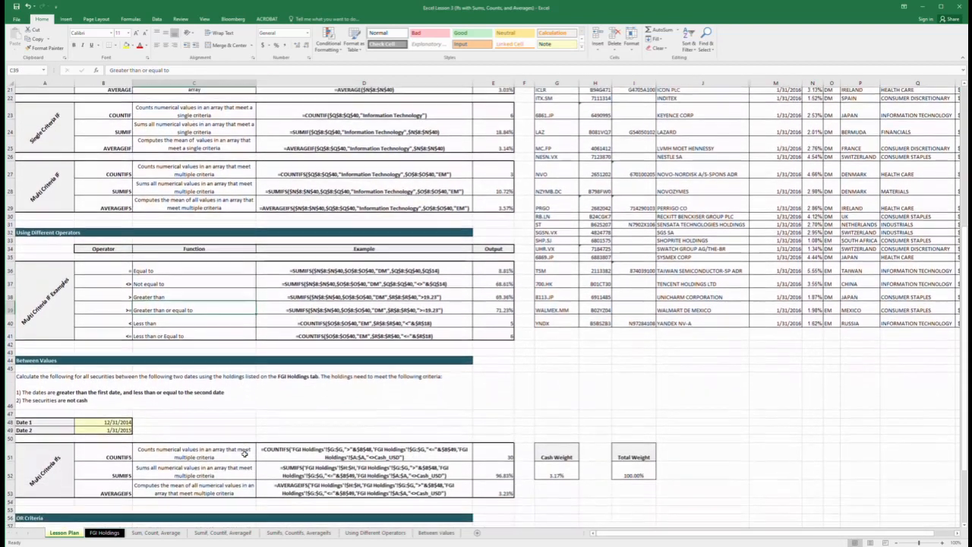
scroll(244, 454, "down", 2)
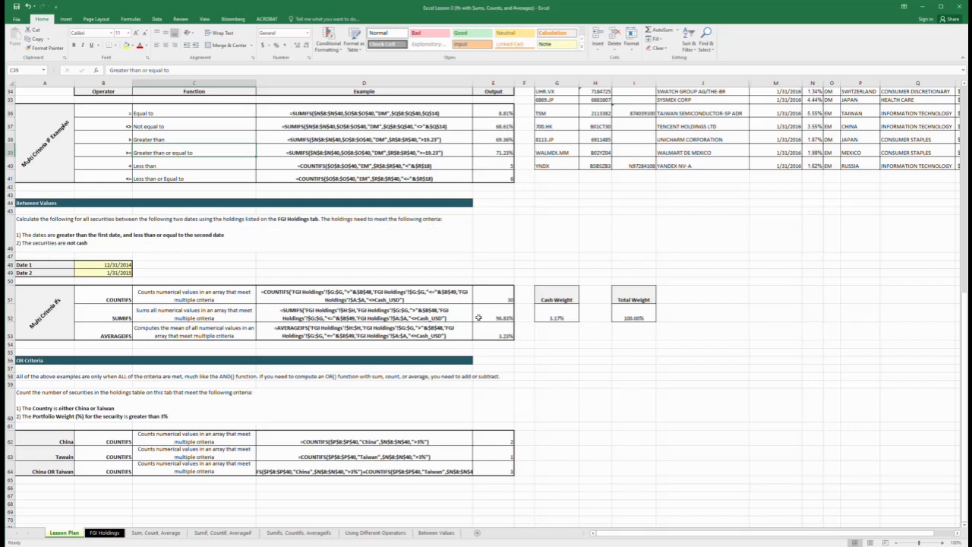
left_click_drag(492, 296, 497, 334)
key("Delete")
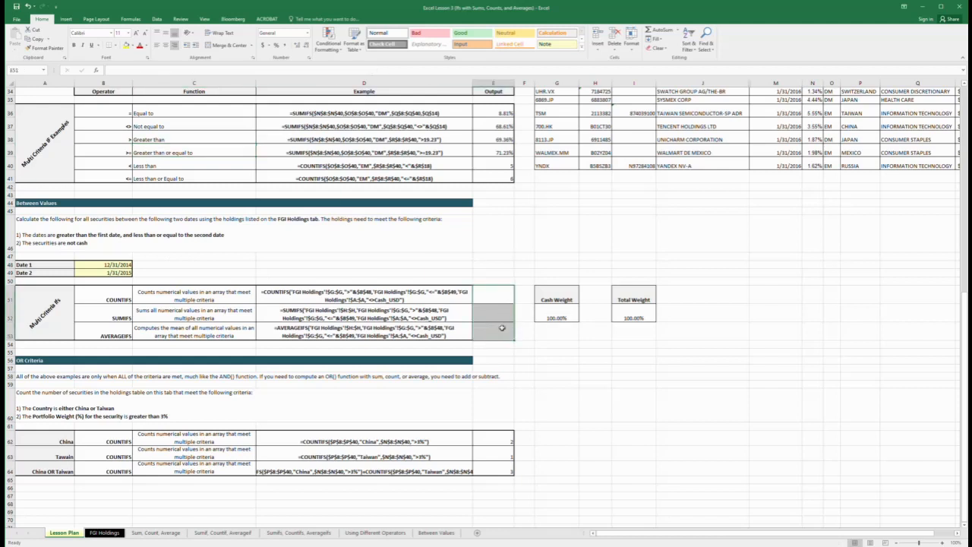
Begin a COUNTIFS formula in output cell E51 of the Between Values section.
left_click(494, 310)
left_click(477, 296)
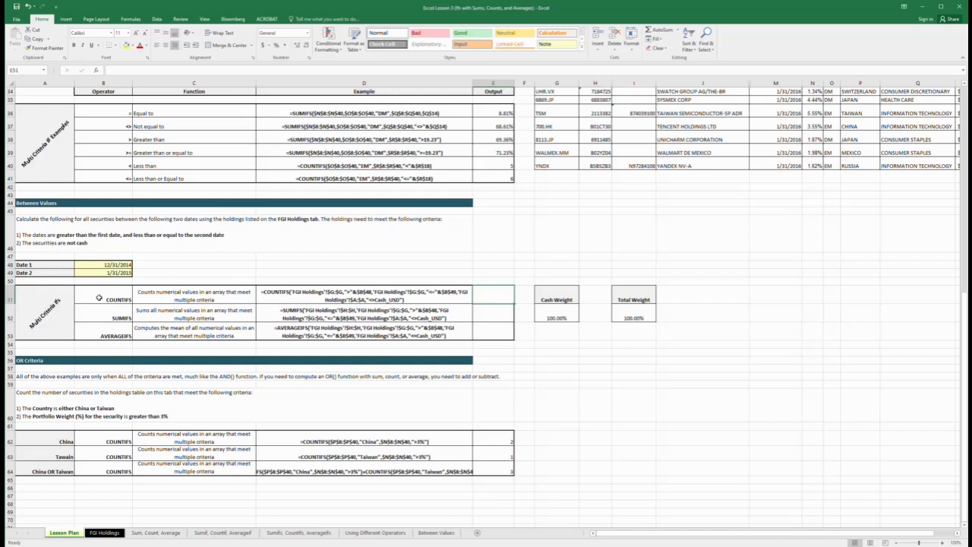
type("=count")
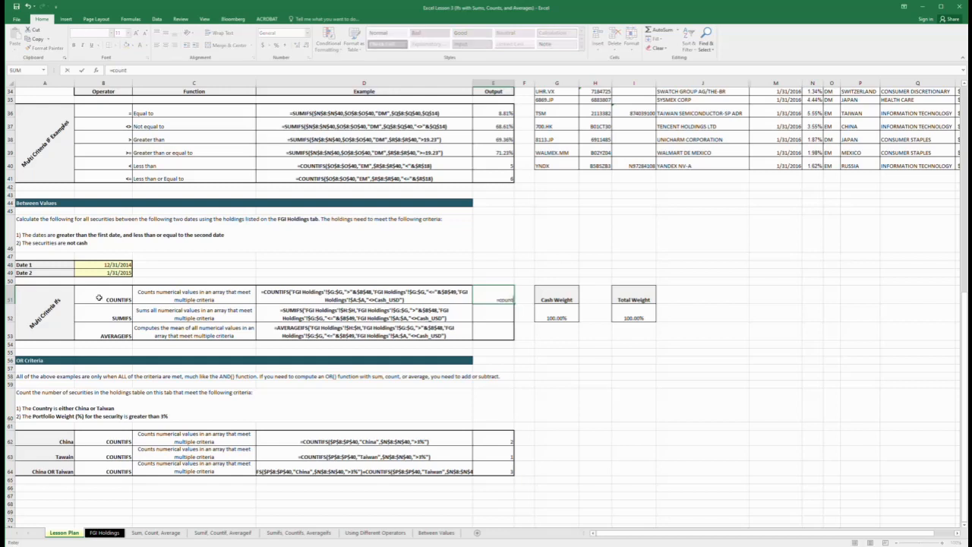
type("ifs(")
left_click(108, 266)
left_click(101, 275)
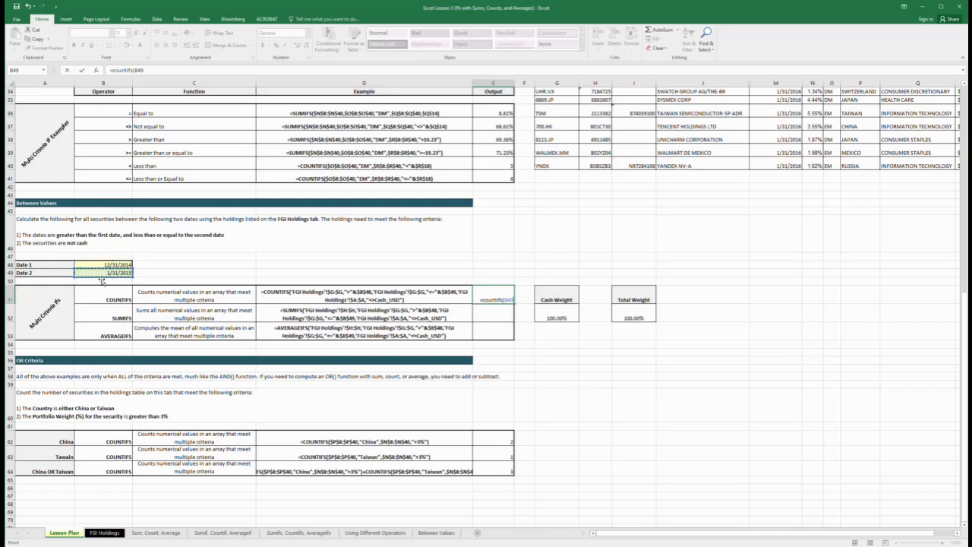
key("BackSpace")
key("BackSpace")
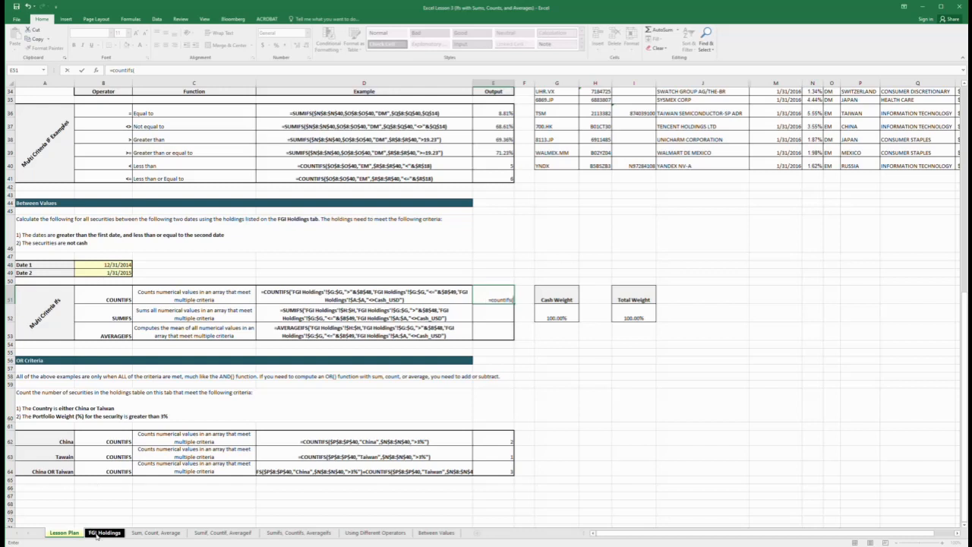
Add the first COUNTIFS criterion, requiring FGI Holdings column G to be ">="& Date 1 in Lesson Plan cell B48.
left_click(96, 535)
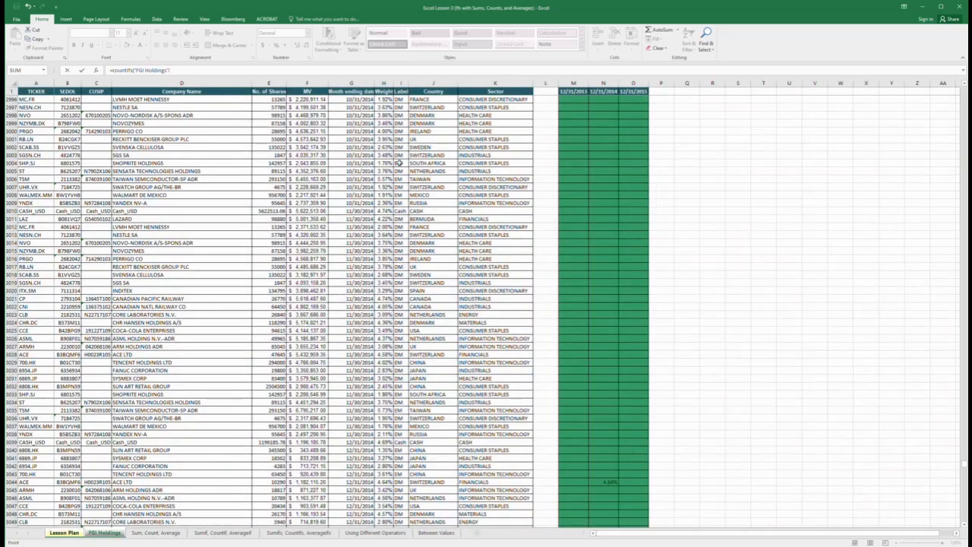
left_click(346, 84)
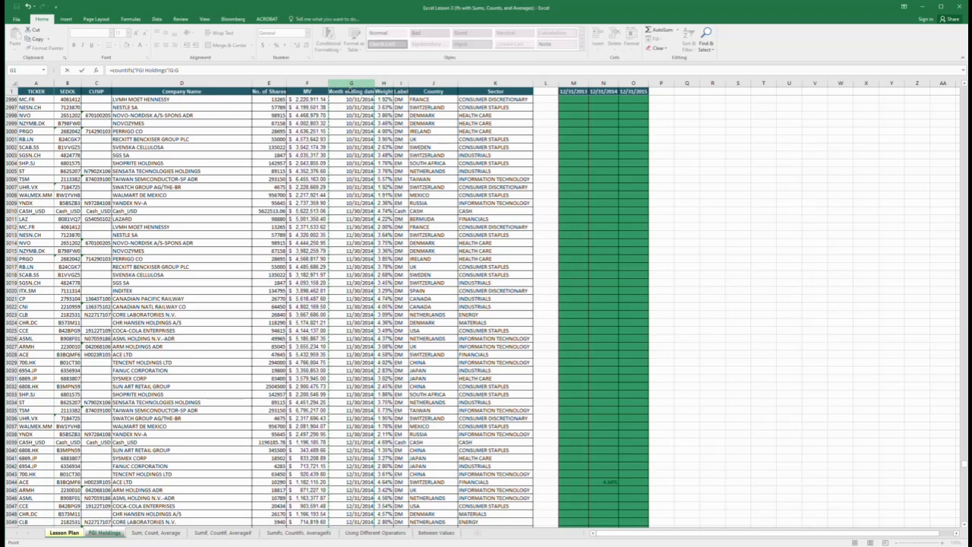
type(",\">=\"&")
left_click(63, 532)
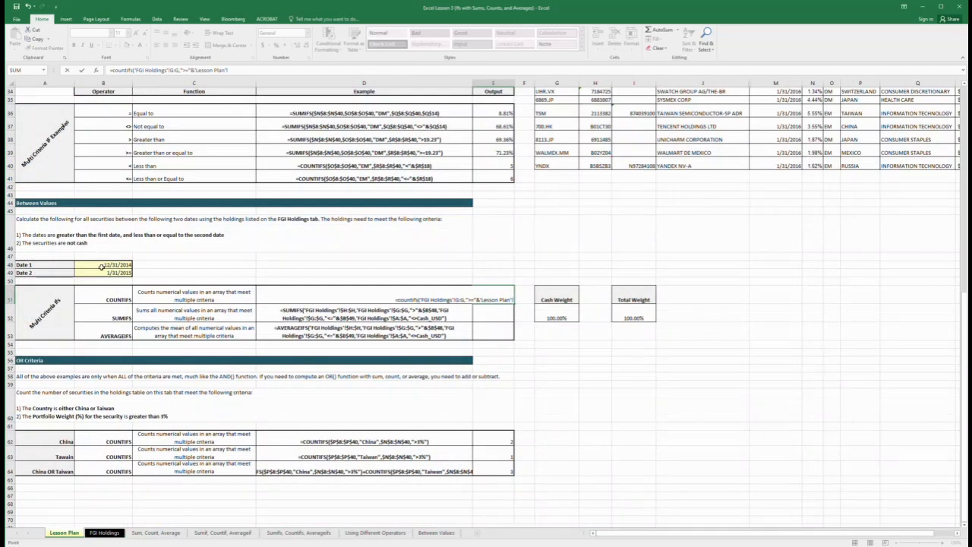
left_click(101, 266)
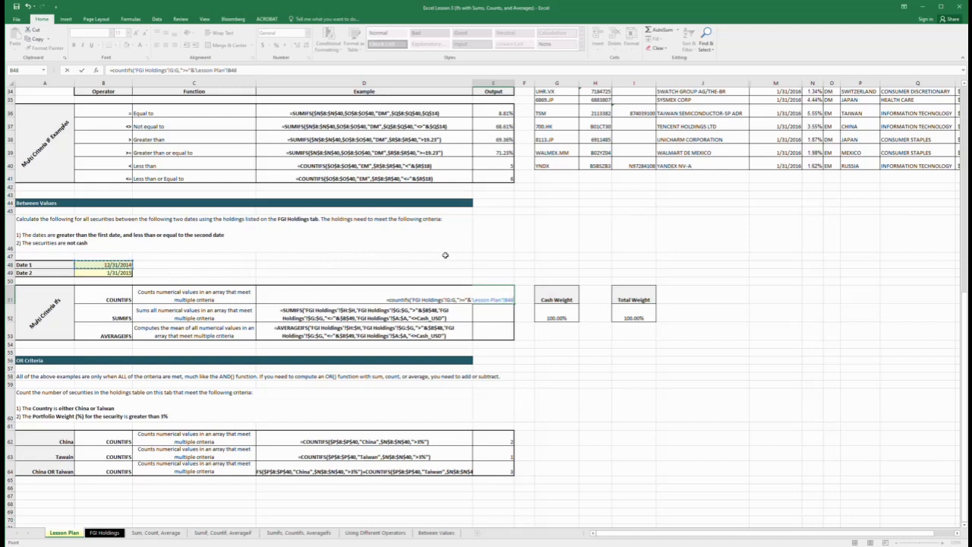
Add a second COUNTIFS criterion on FGI Holdings column G, "<"& Date 2 in B49, and enter the formula in E51.
type(",")
left_click(104, 533)
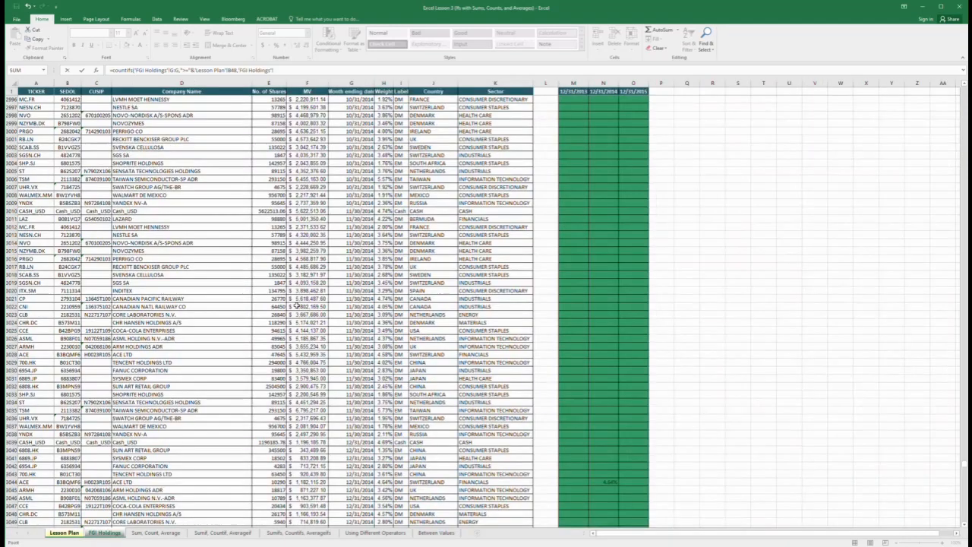
left_click(368, 84)
left_click(67, 533)
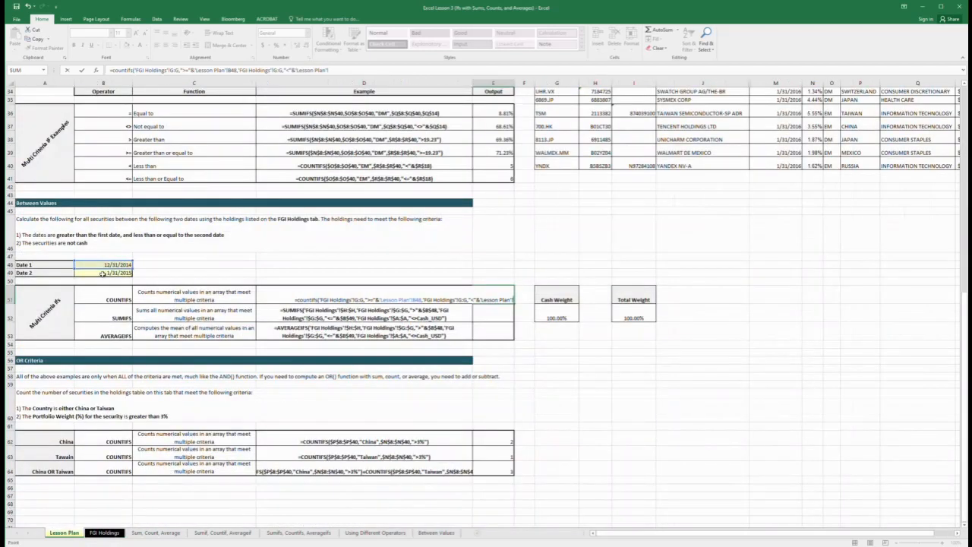
left_click(99, 277)
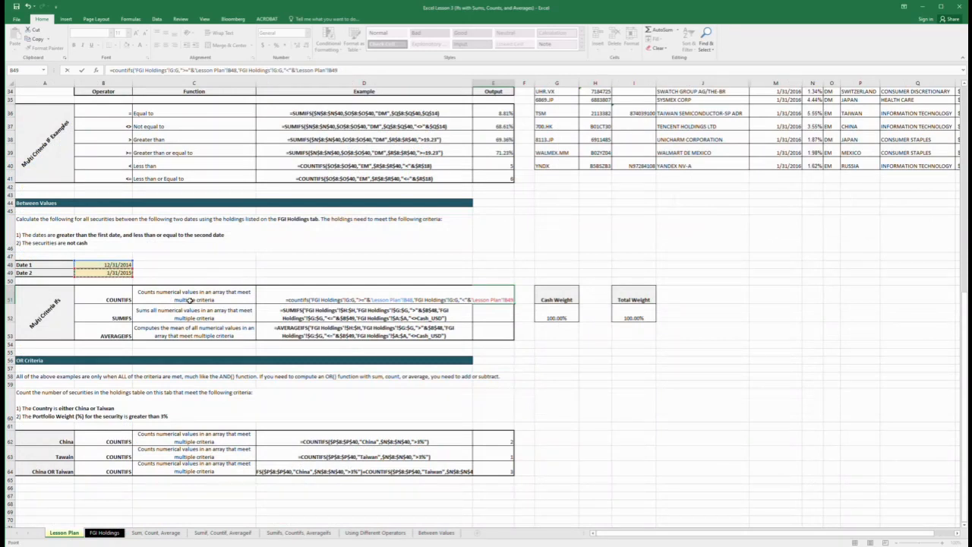
type(")")
key("ctrl+Return")
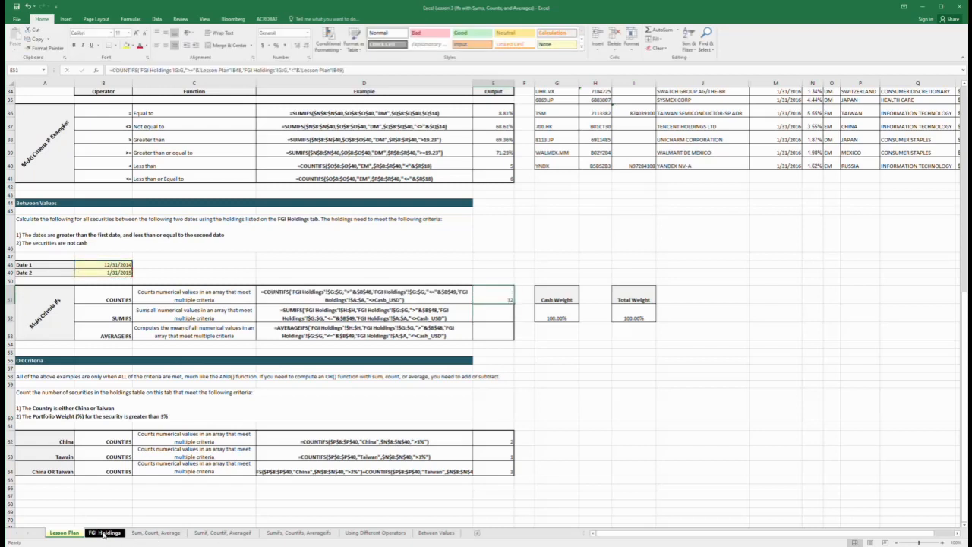
Check the COUNTIFS output against the 12/31/2014 entries in the Month ending date column of FGI Holdings.
left_click(108, 265)
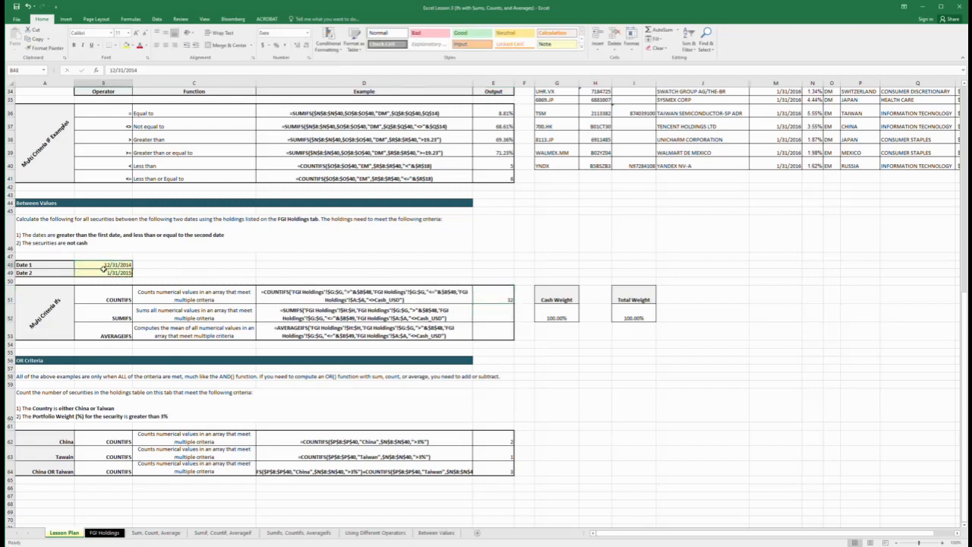
left_click(100, 276)
left_click(105, 265)
left_click(101, 275)
key("Up")
left_click(105, 533)
scroll(203, 398, "down", 17)
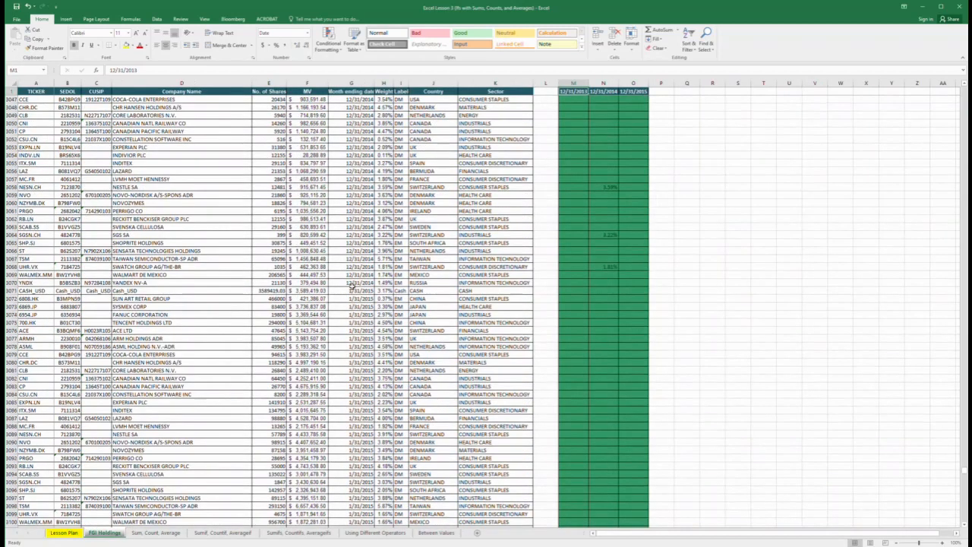
left_click_drag(351, 285, 352, 130)
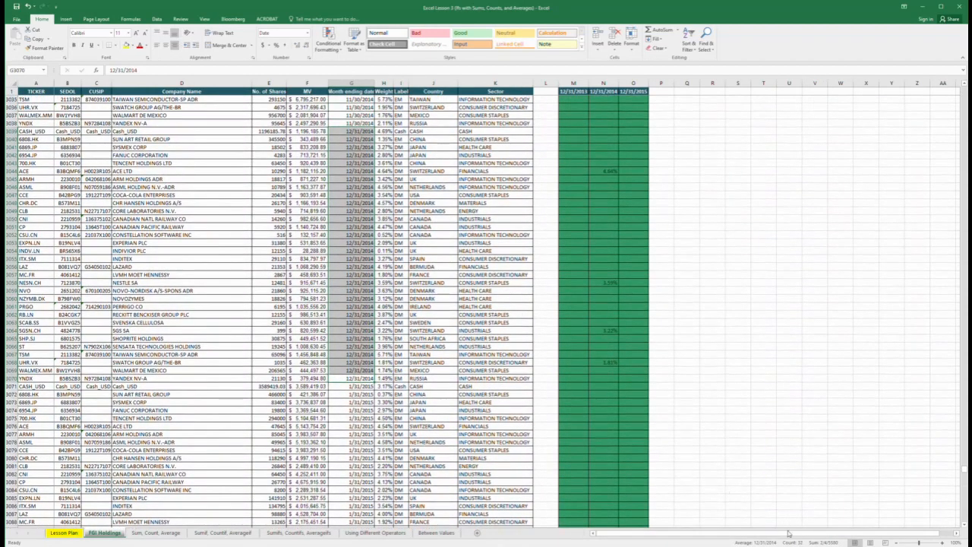
left_click(64, 532)
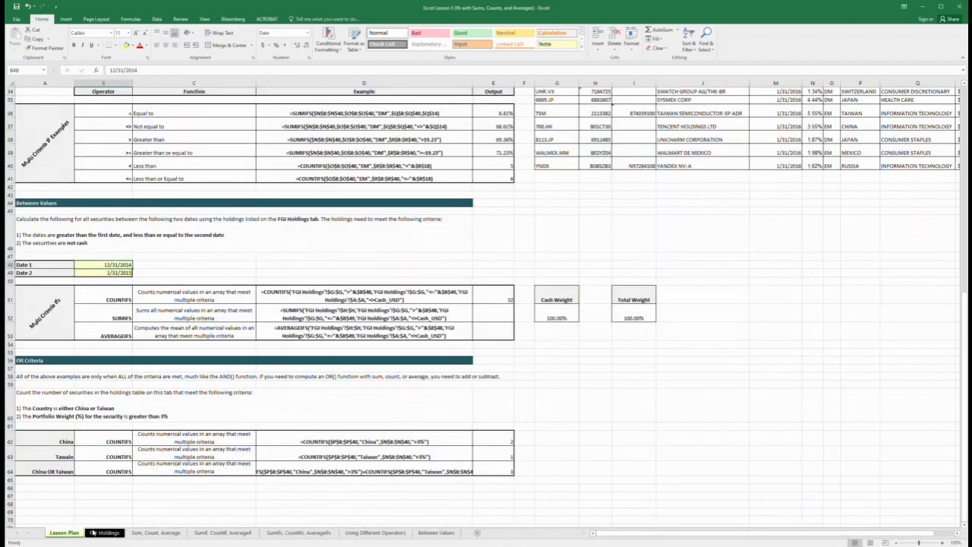
Extend the E51 COUNTIFS formula with a cash exclusion on FGI Holdings column A, "<>"&"CASH_USD".
left_click(487, 303)
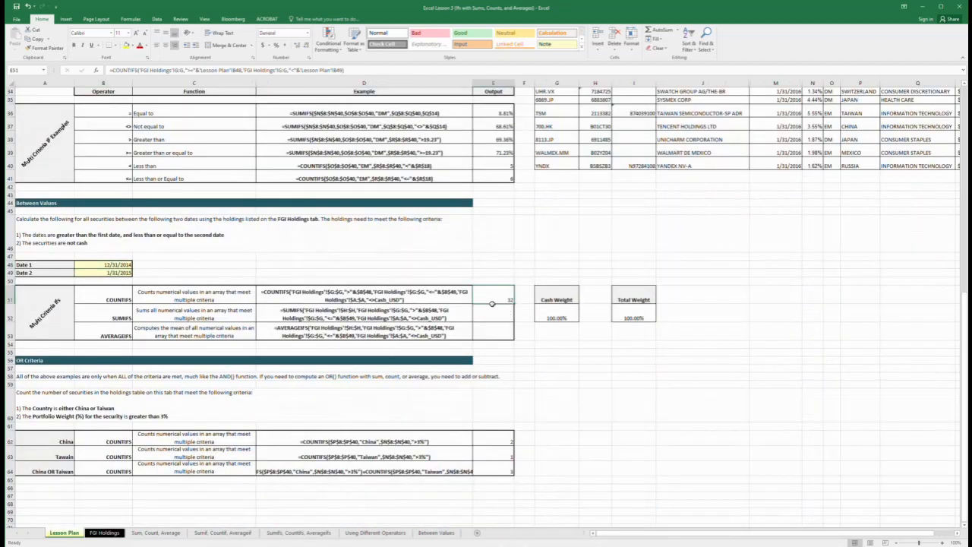
left_click(339, 70)
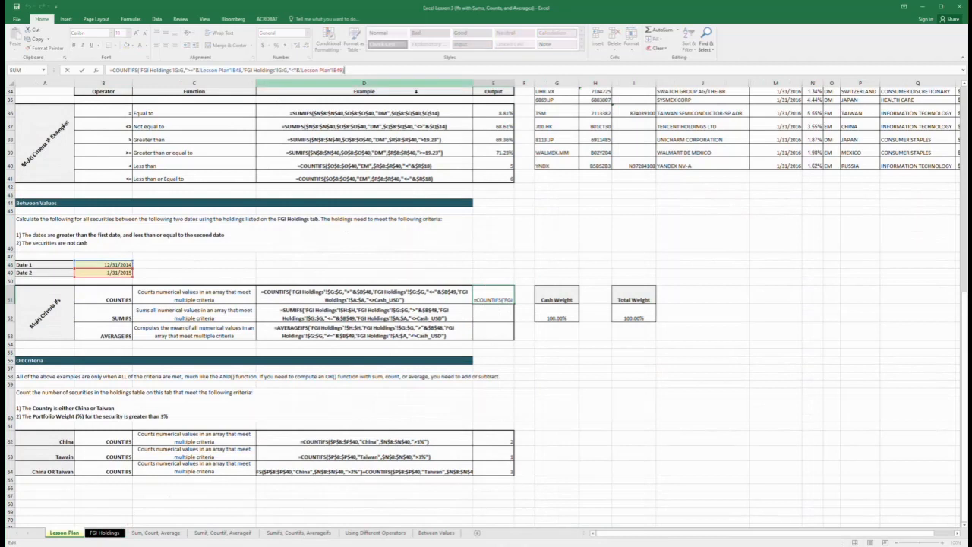
key("End")
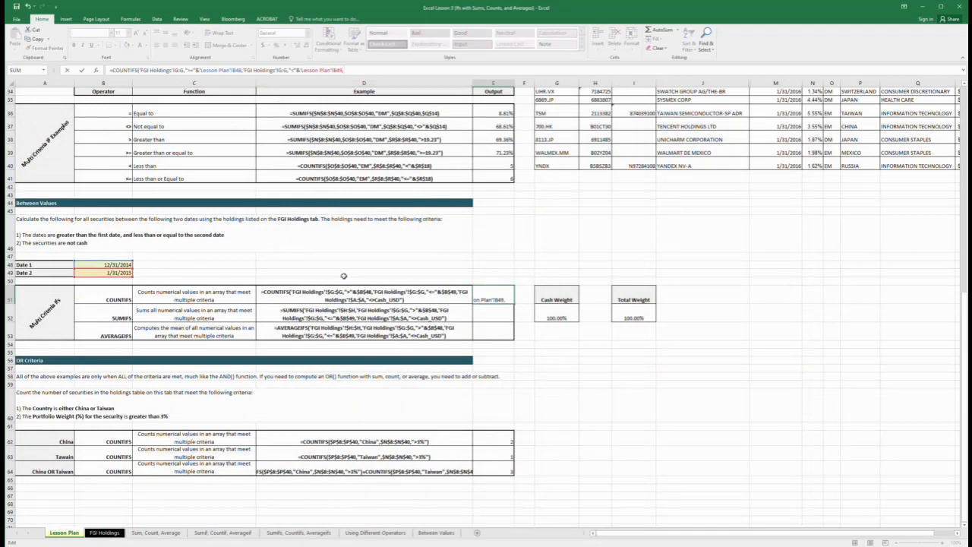
left_click(105, 535)
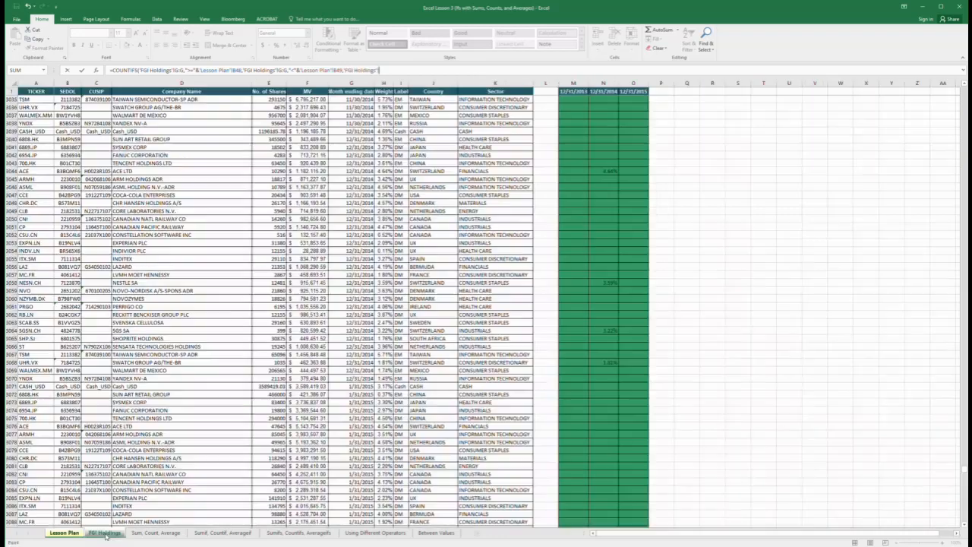
left_click(44, 83)
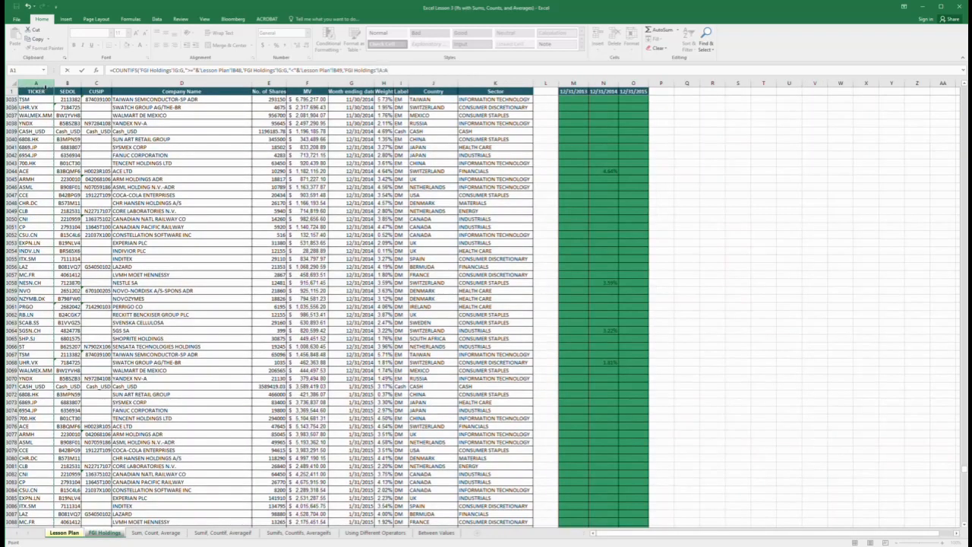
type(",")
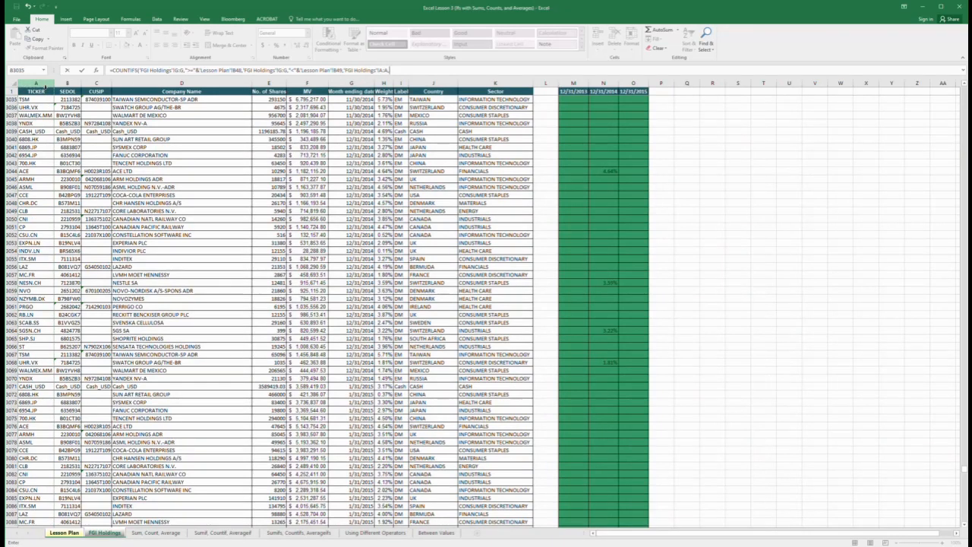
type("\"<>\"&\"CASH_USD")
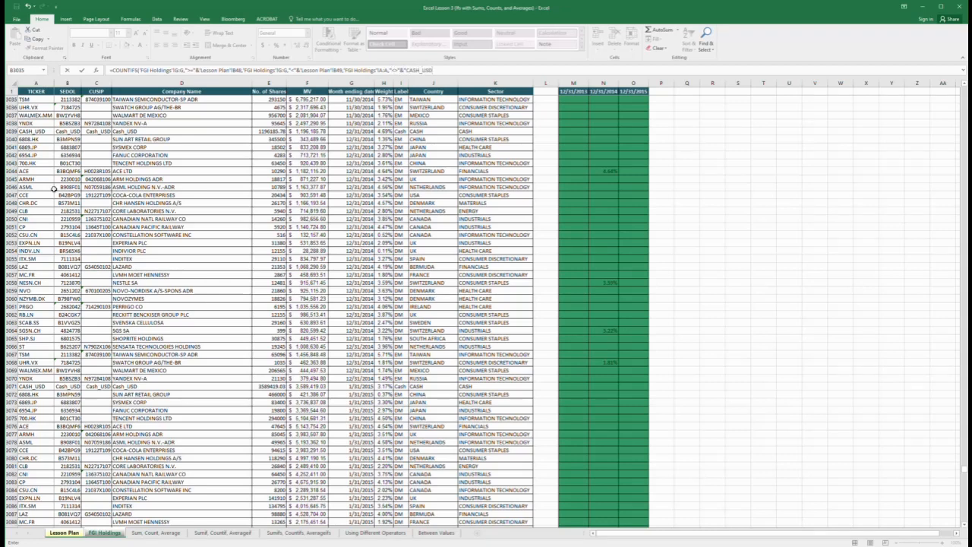
type("\"")
key("Return")
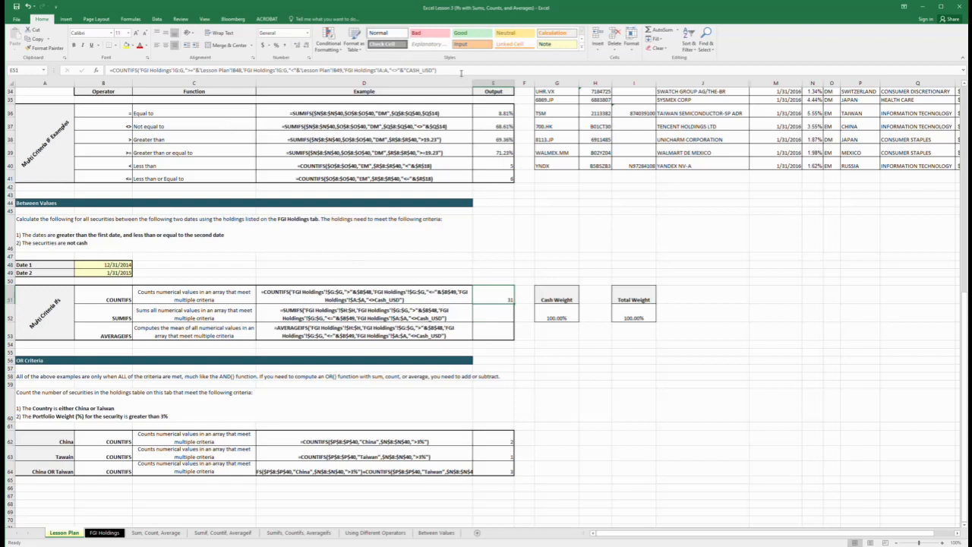
left_click_drag(459, 70, 81, 68)
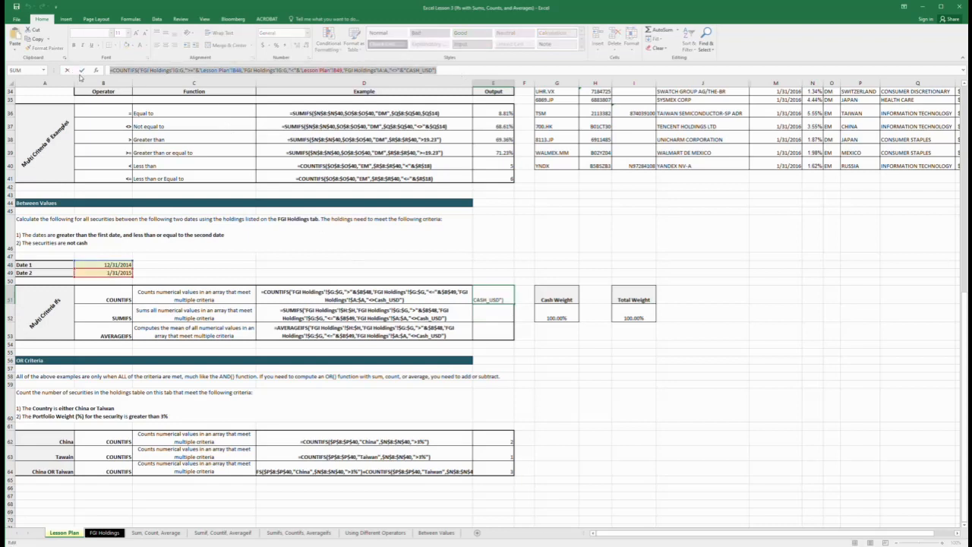
key("Escape")
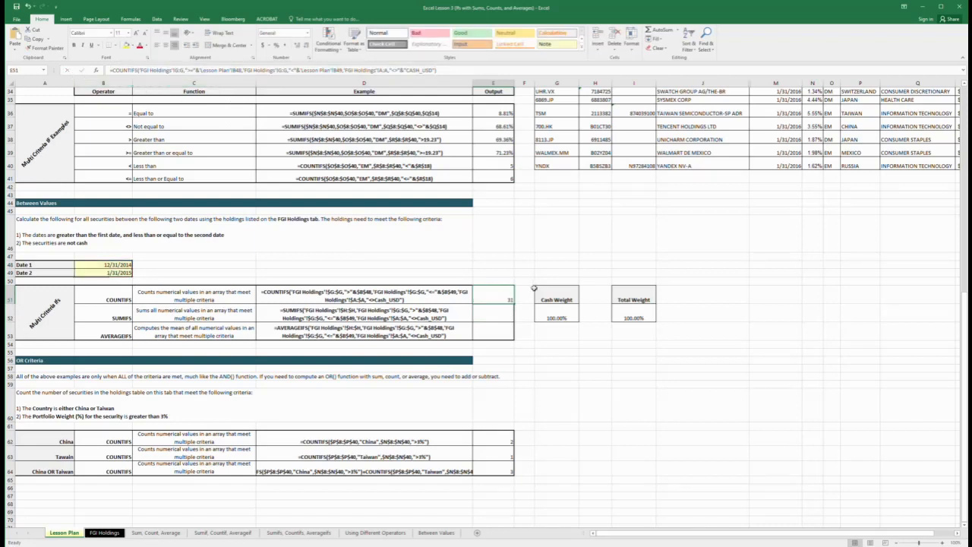
Begin a SUMIFS formula in E52 with the FGI Holdings Weight column H:H as the sum range.
key("Down")
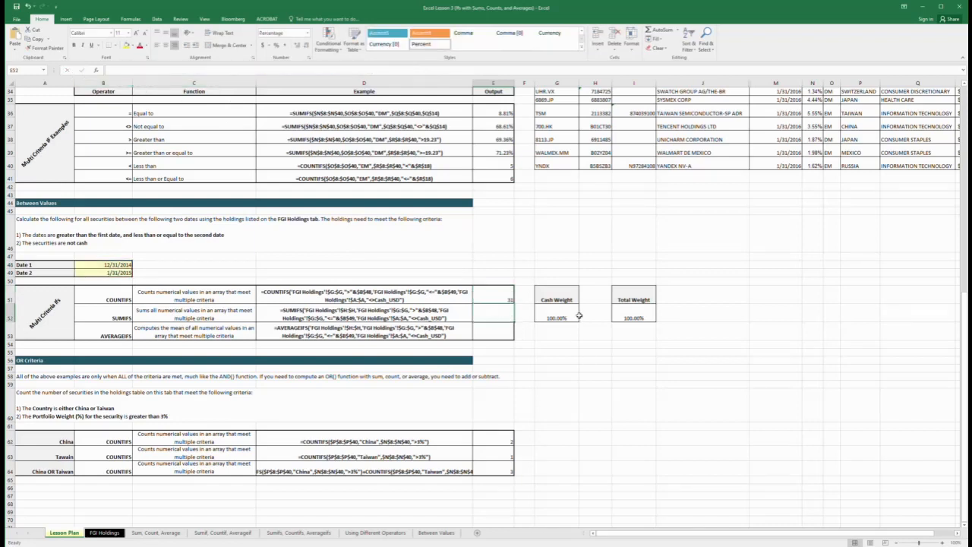
type("=su")
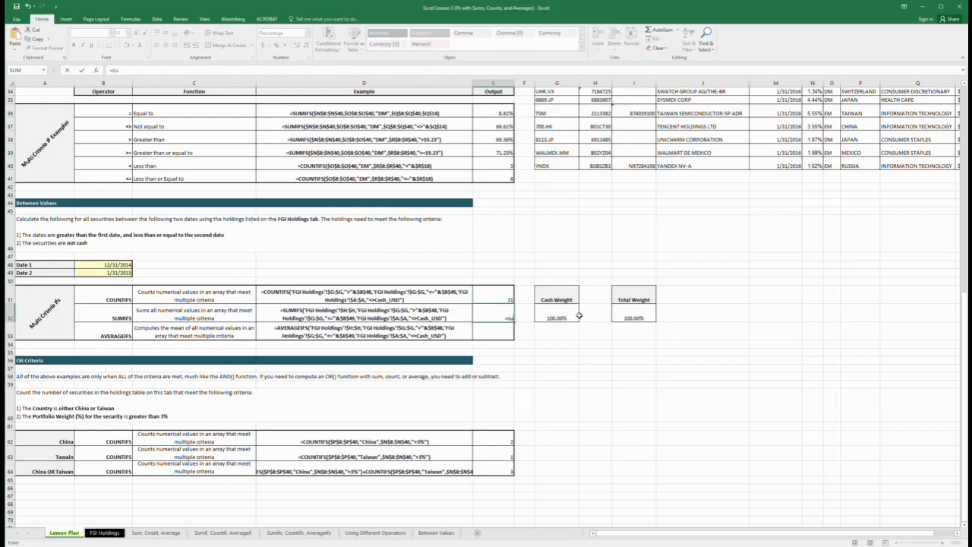
type("mifs(")
left_click(103, 533)
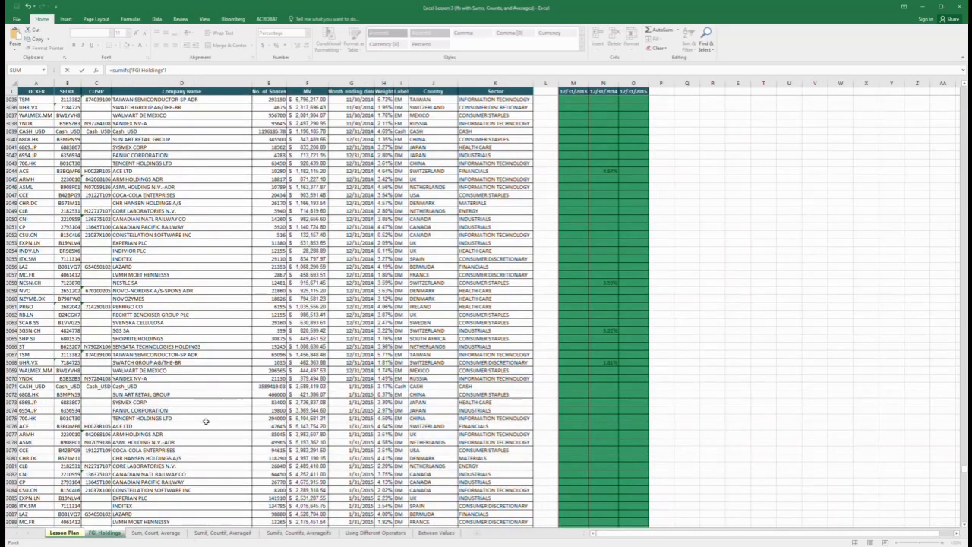
left_click(385, 84)
Add the first SUMIFS criterion, FGI Holdings column G with ">="& Date 1 in Lesson Plan cell B48.
type(",")
left_click(371, 85)
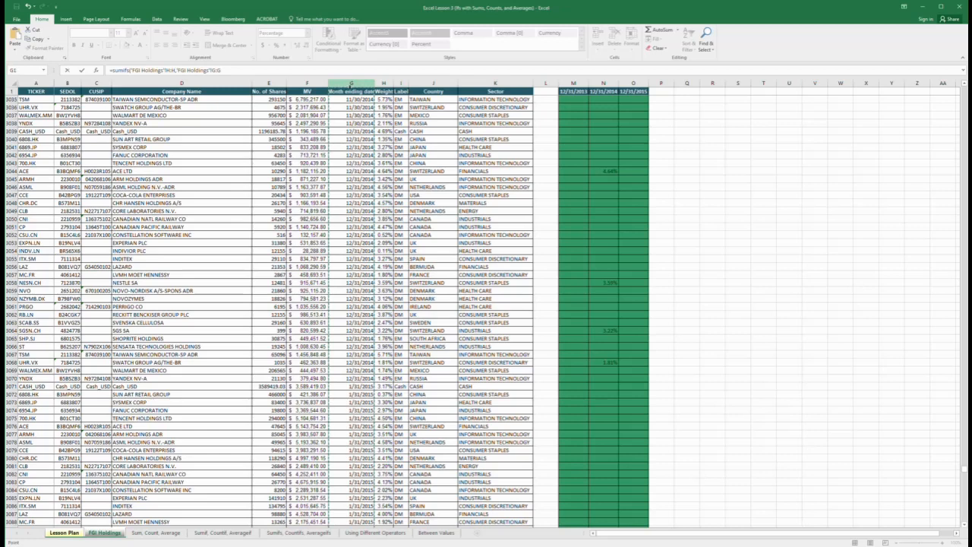
type(",")
type("\">=\"&")
left_click(64, 533)
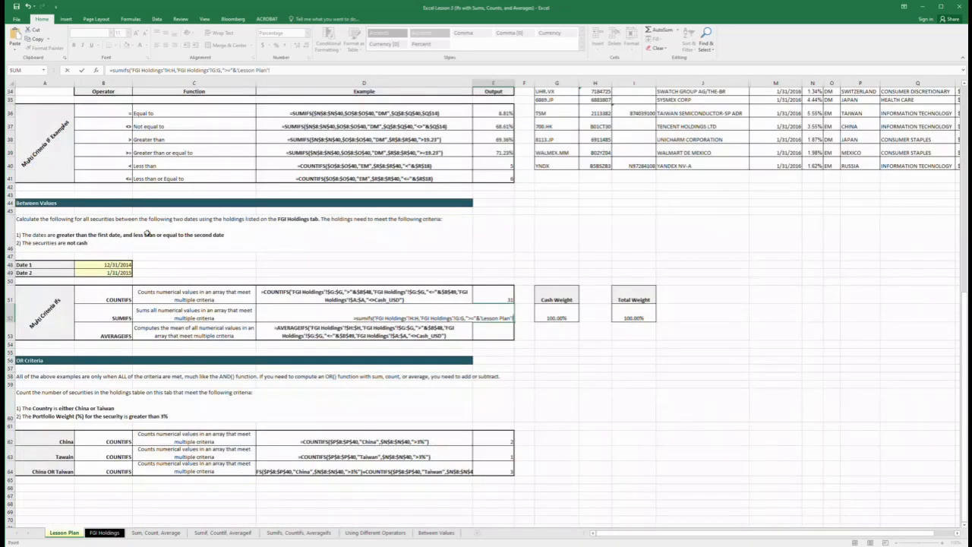
left_click(104, 265)
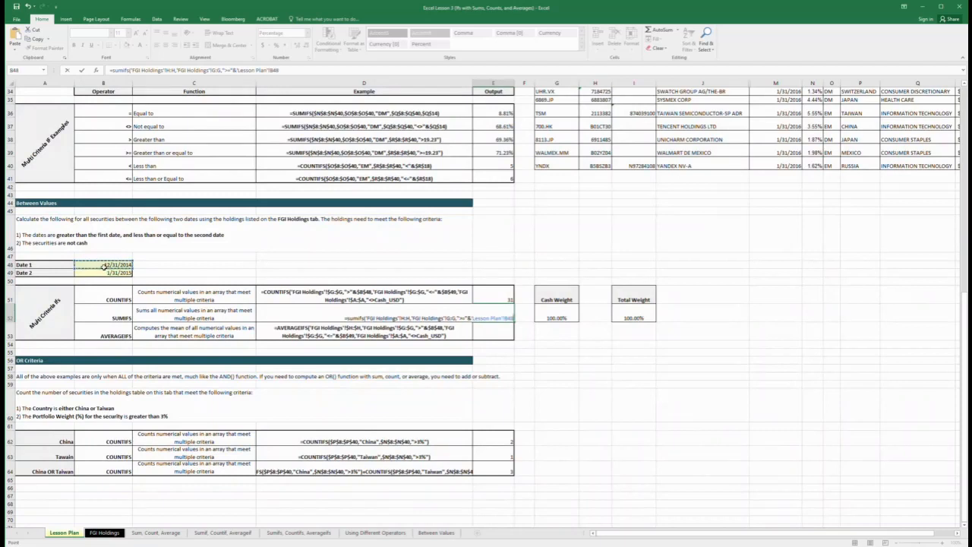
Add the second SUMIFS criterion, FGI Holdings column G with "<"& Date 2 in Lesson Plan cell B49.
type(",")
left_click(104, 532)
left_click(368, 85)
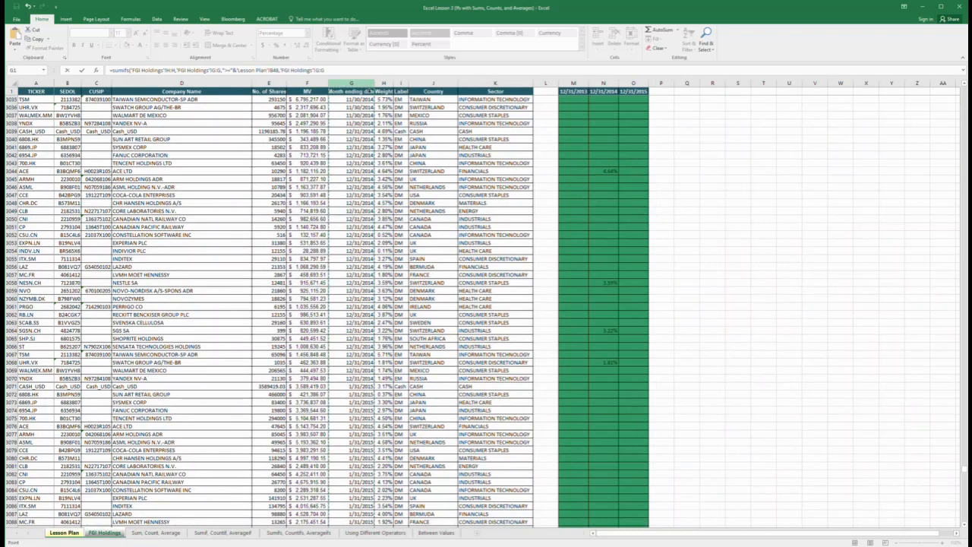
type(",\"<=\"&")
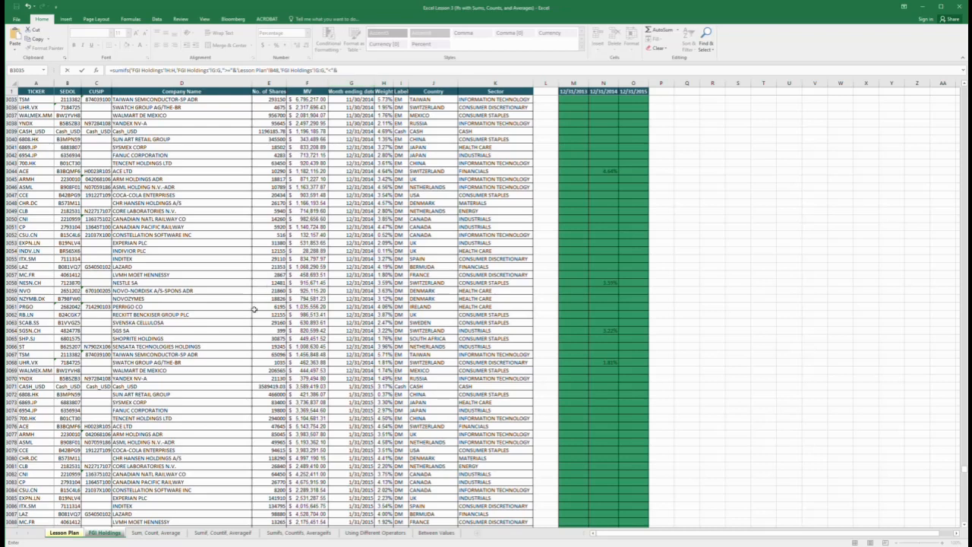
left_click(71, 537)
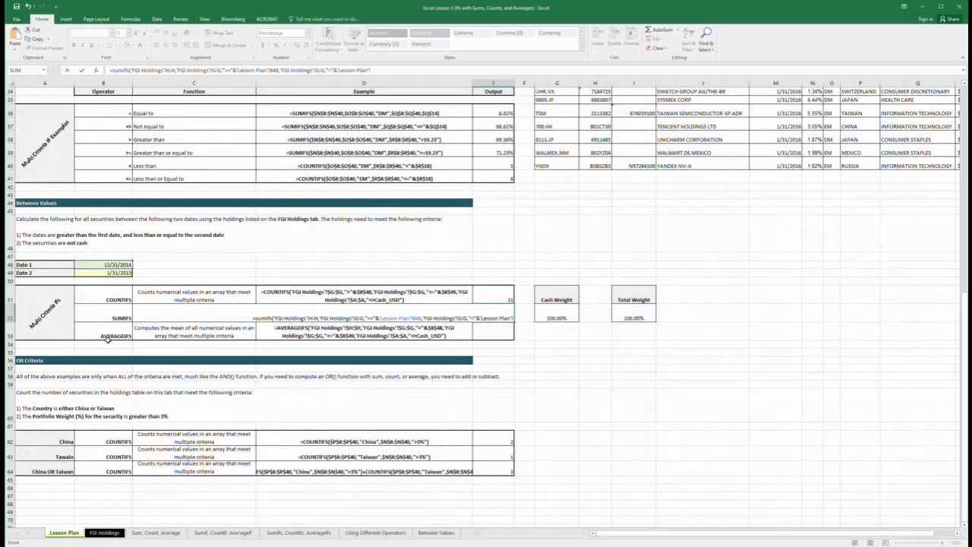
left_click(110, 274)
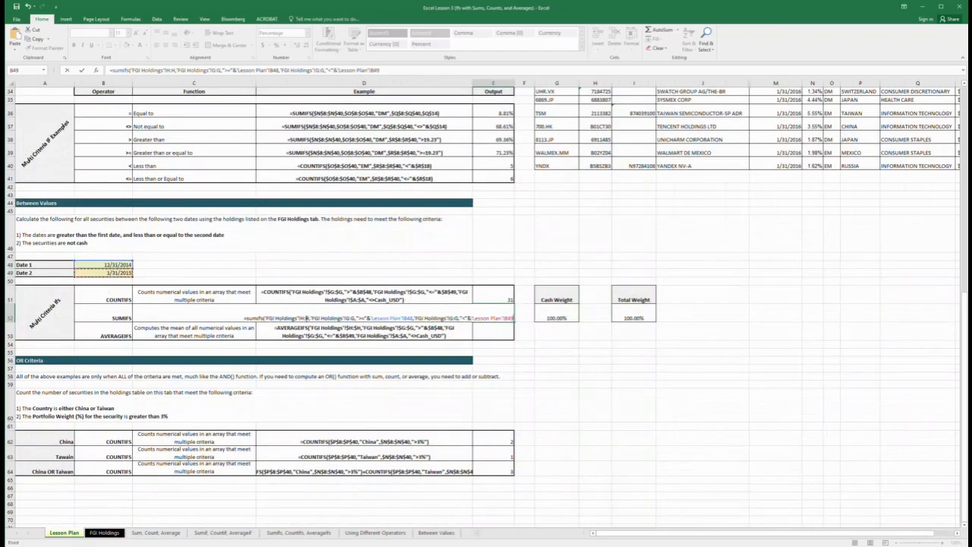
Add the cash exclusion on FGI Holdings column A, "<>"&"CASH_USD", and enter the SUMIFS formula in E52.
type(",")
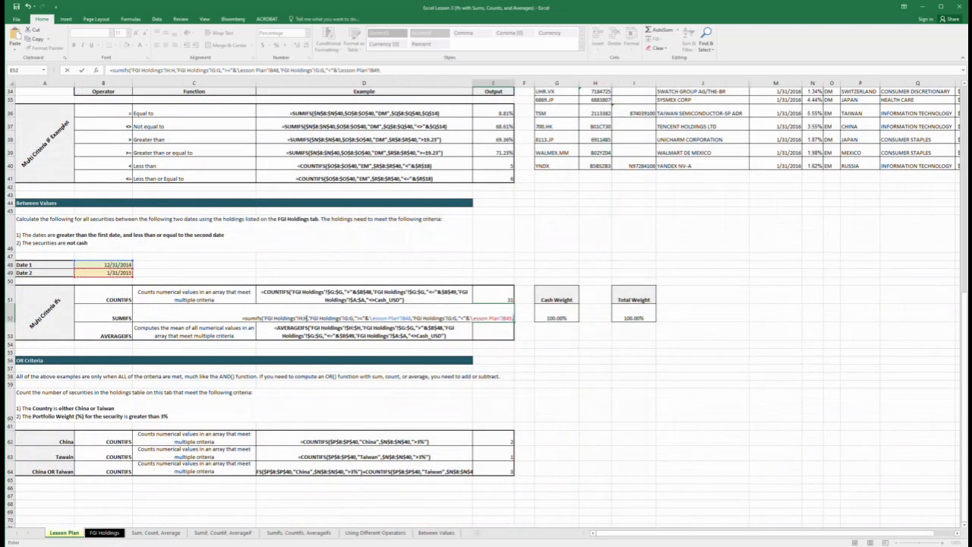
left_click(104, 533)
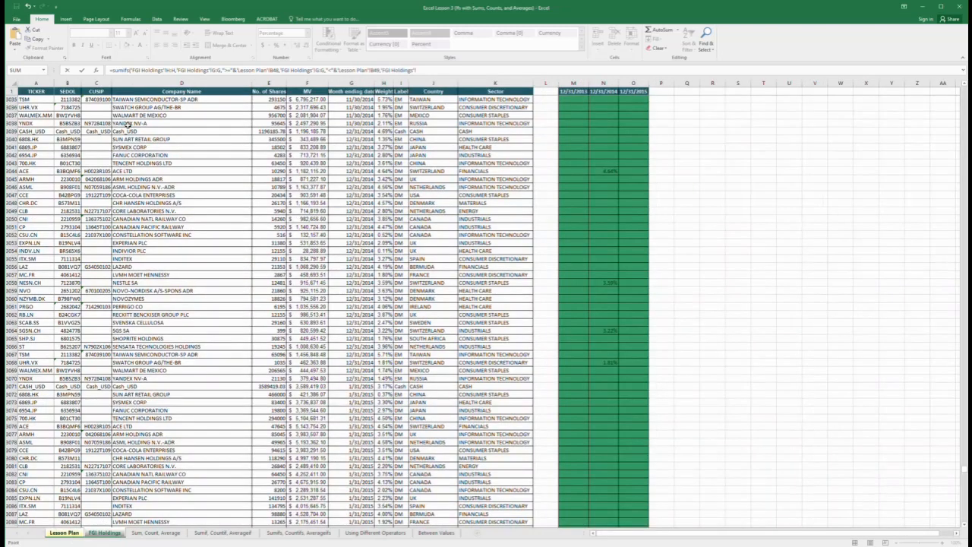
left_click(30, 89)
type(",\"<>\"&\"Cash")
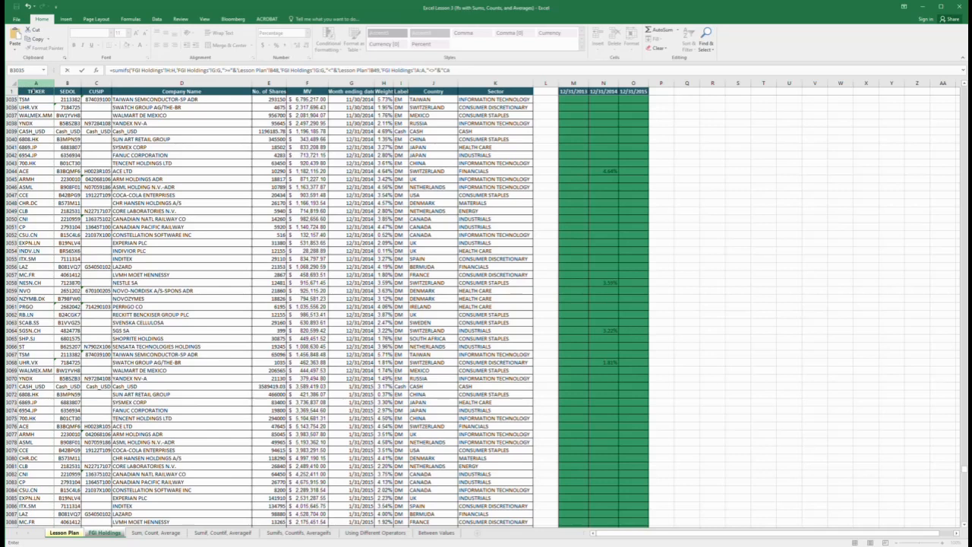
type("_USD")
key("Return")
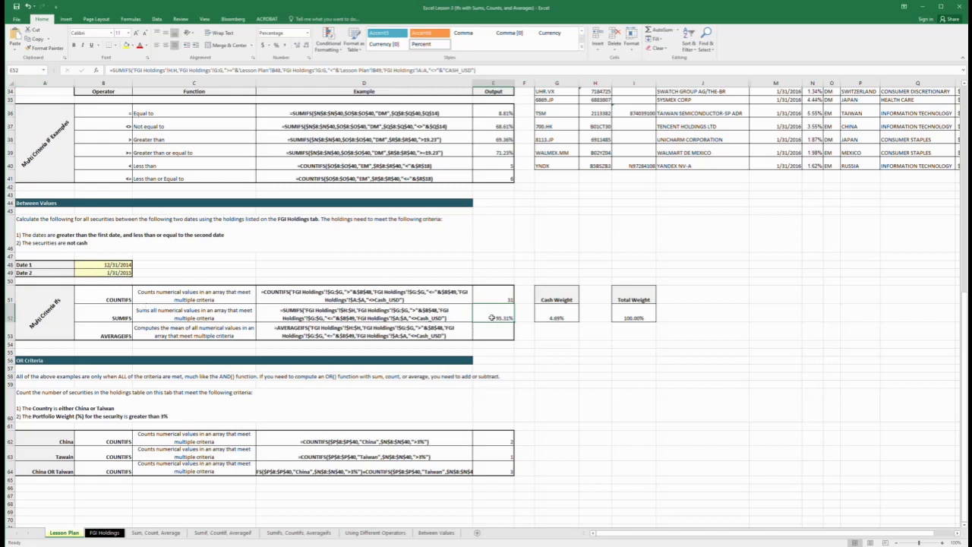
Compare the Cash Weight cell beside the SUMIFS output with the 12/31/2014 CASH_USD weight on FGI Holdings.
left_click(106, 533)
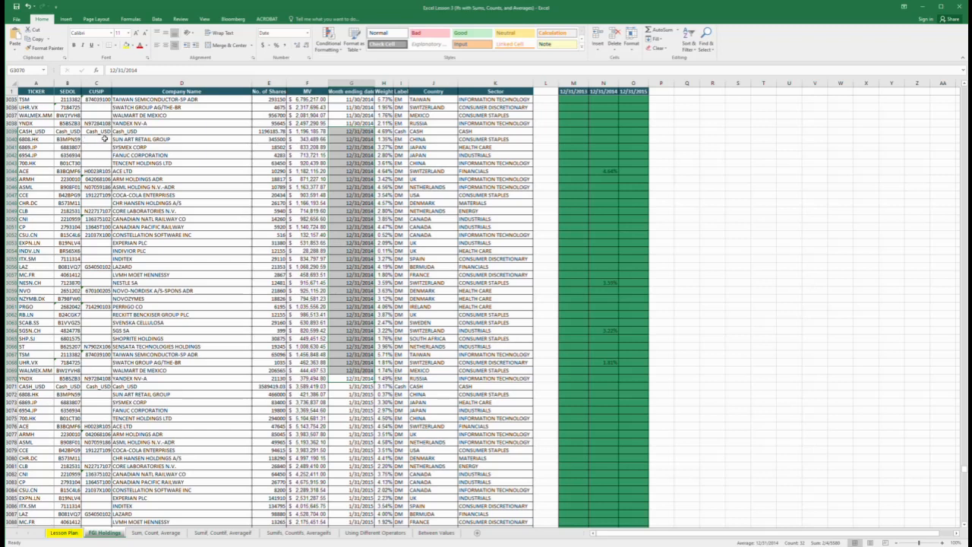
left_click(387, 132)
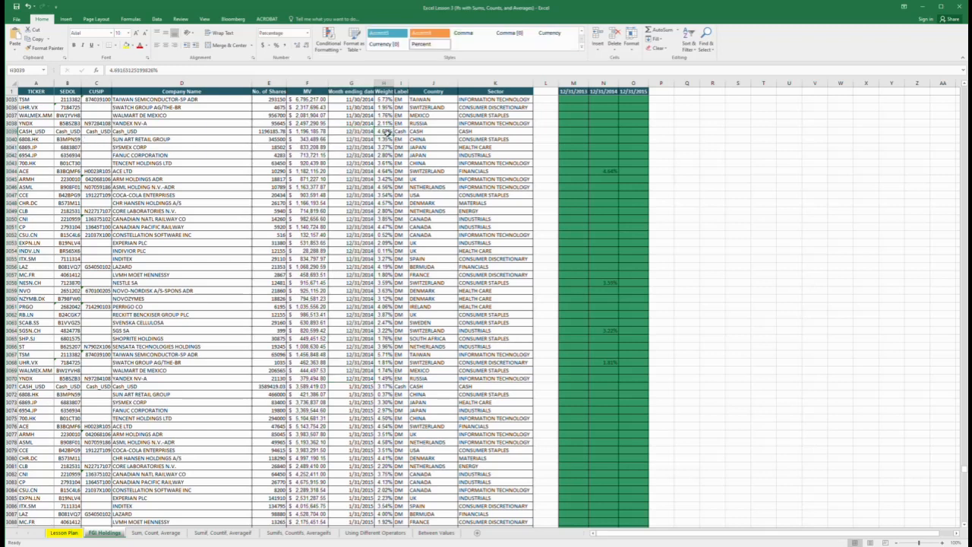
left_click(76, 535)
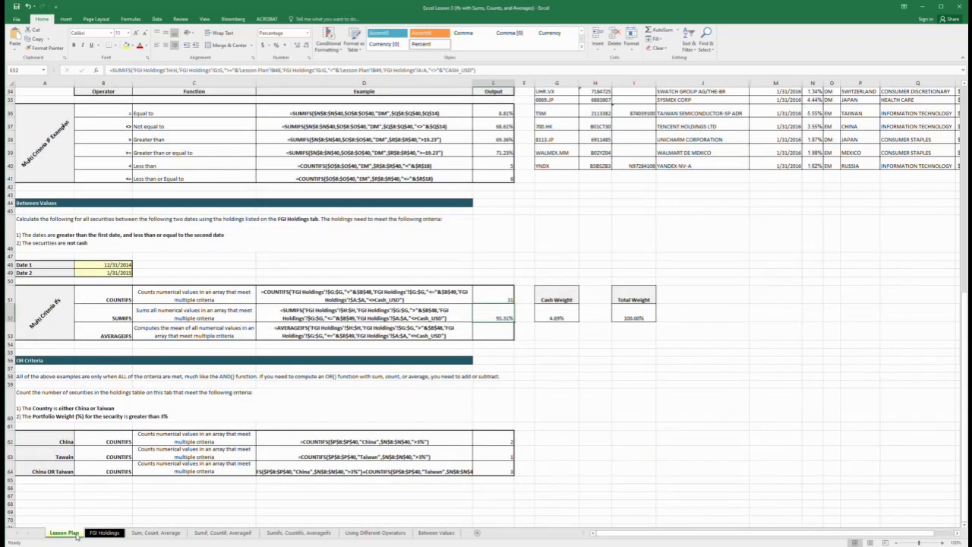
left_click(557, 320)
left_click(526, 334)
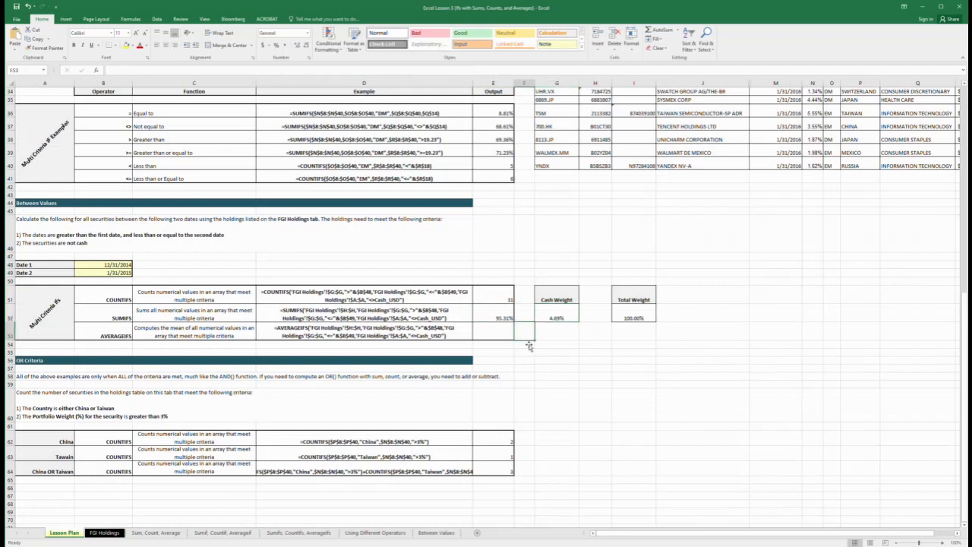
left_click(105, 532)
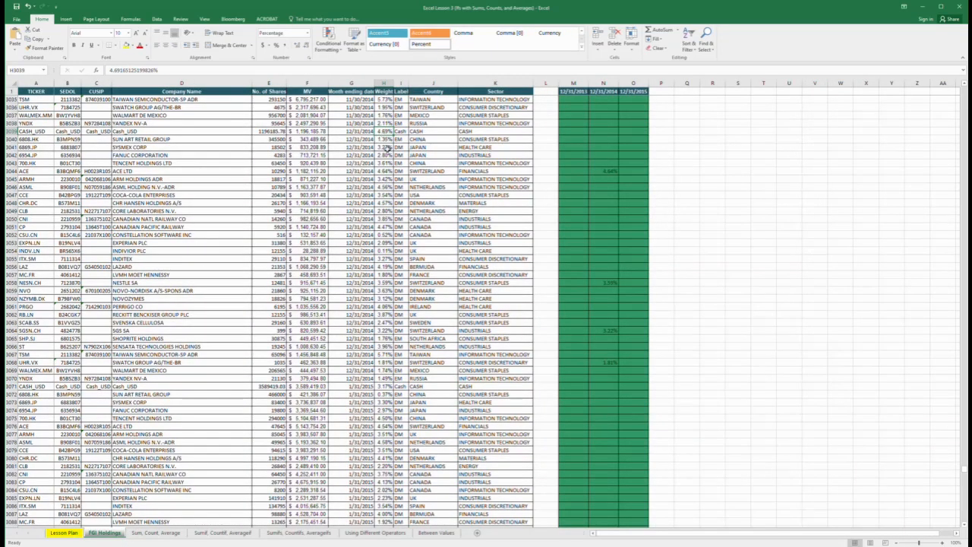
left_click(63, 533)
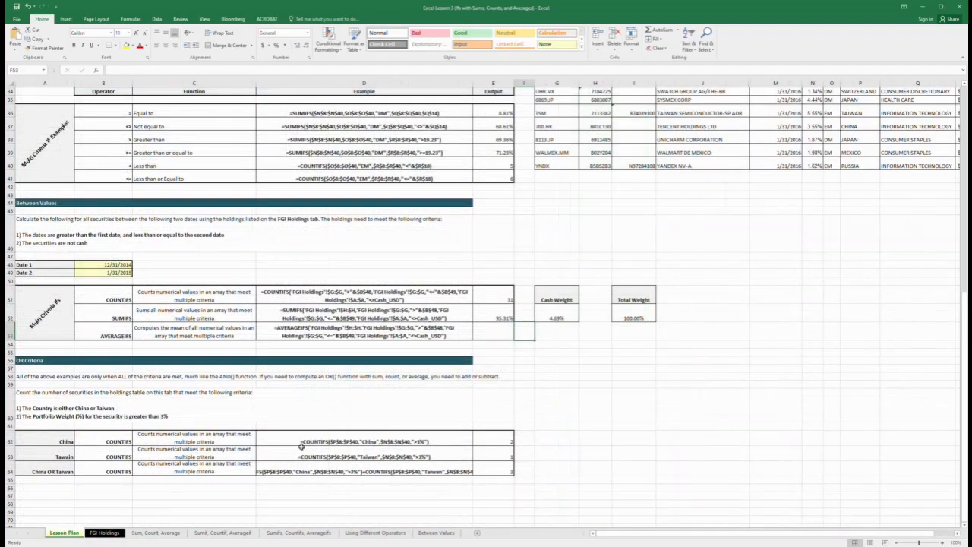
Copy the SUMIFS formula text from E52 into the AVERAGEIFS output cell E53.
left_click(500, 319)
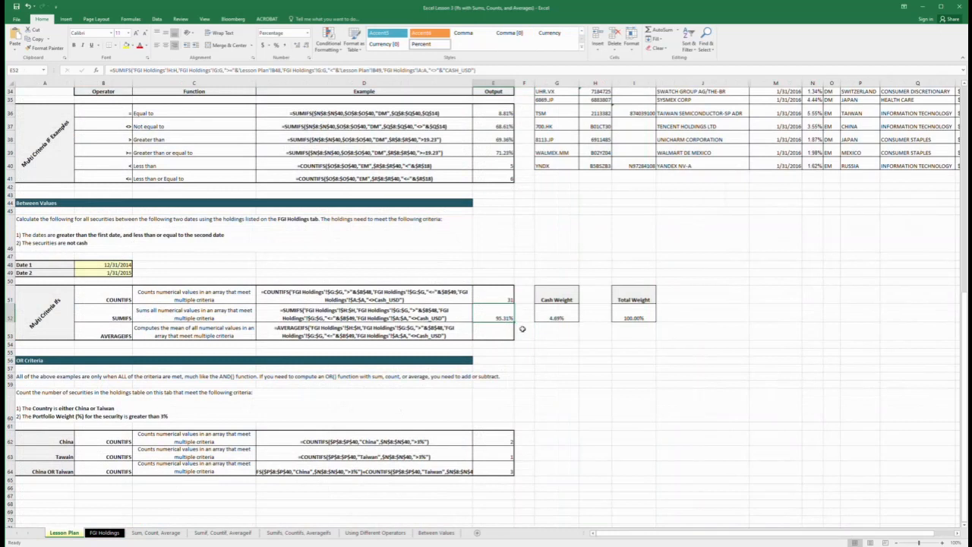
key("F2")
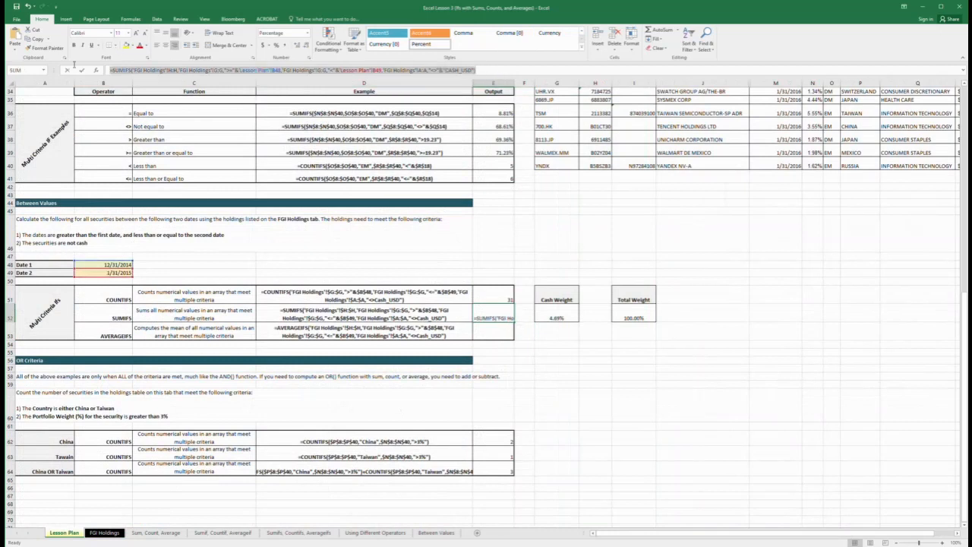
left_click(81, 70)
left_click(496, 330)
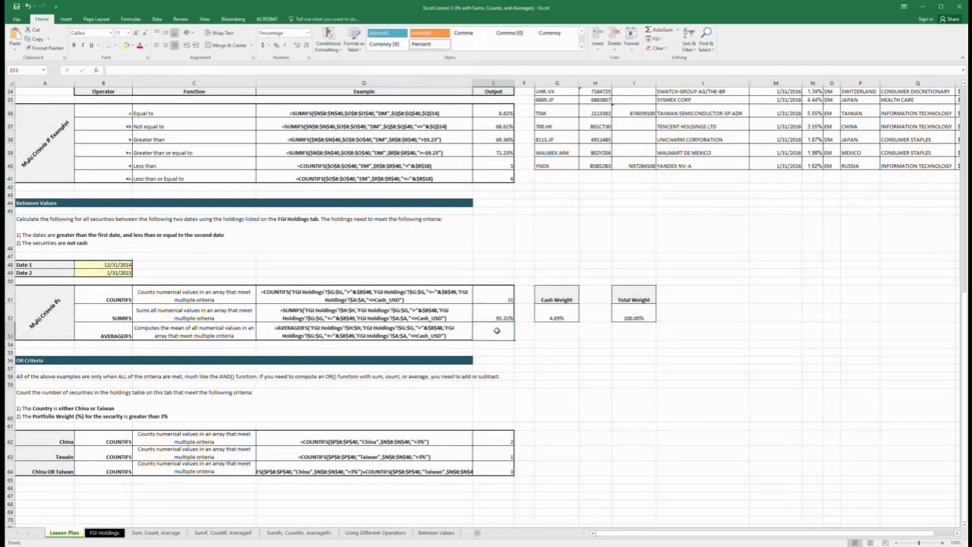
left_click(139, 70)
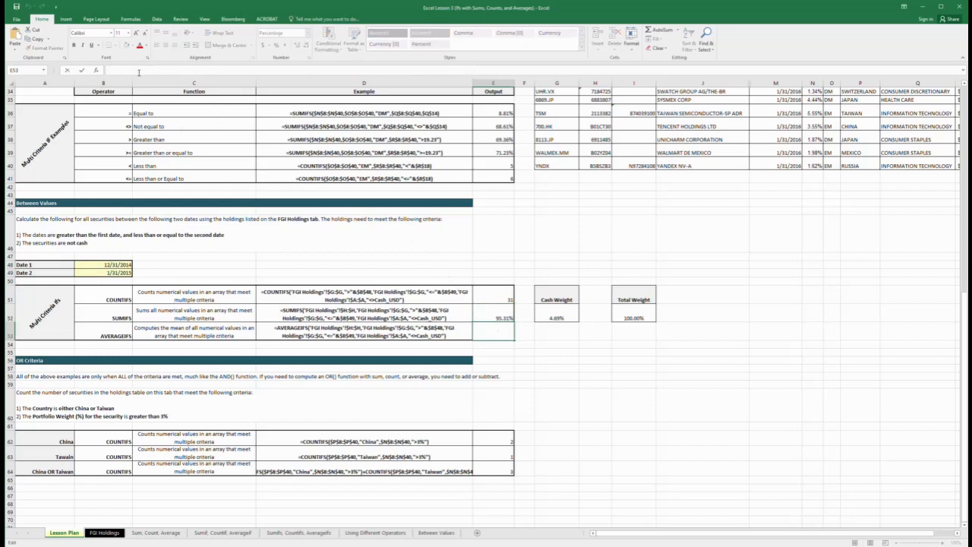
type("==SUMIFS('FGI Holdings'!H:H,'FGI Holdings'!G:G,\">=\"&'Lesson Plan'!B48,'FGI Holdings'!G:G,\"<\"&'Lesson Plan'!B49,'FGI Holdings'!A:A,\"<>\"&\"CASH_USD\")")
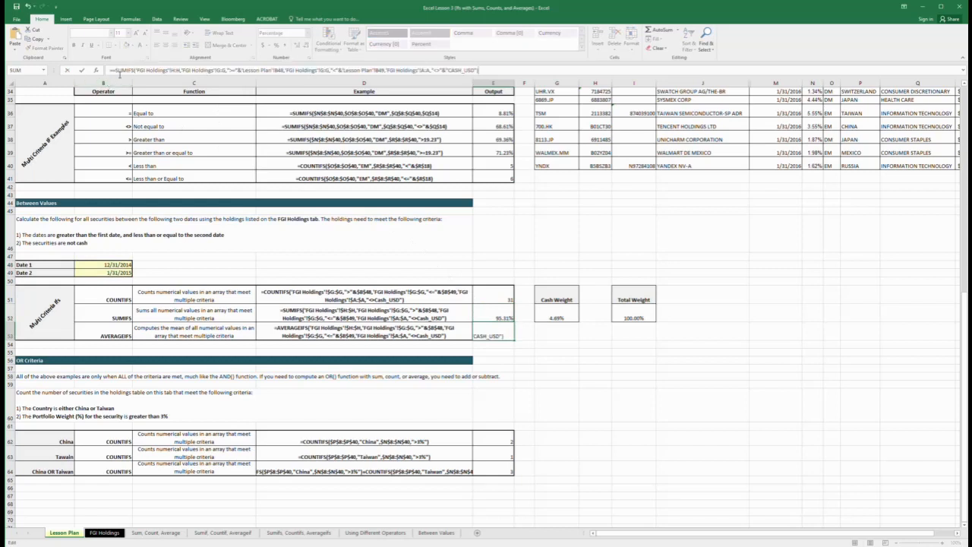
Replace SUM with Average in the E53 formula to make it AVERAGEIFS, and enter it.
left_click(122, 71)
key("BackSpace")
key("BackSpace")
key("BackSpace")
type("Average")
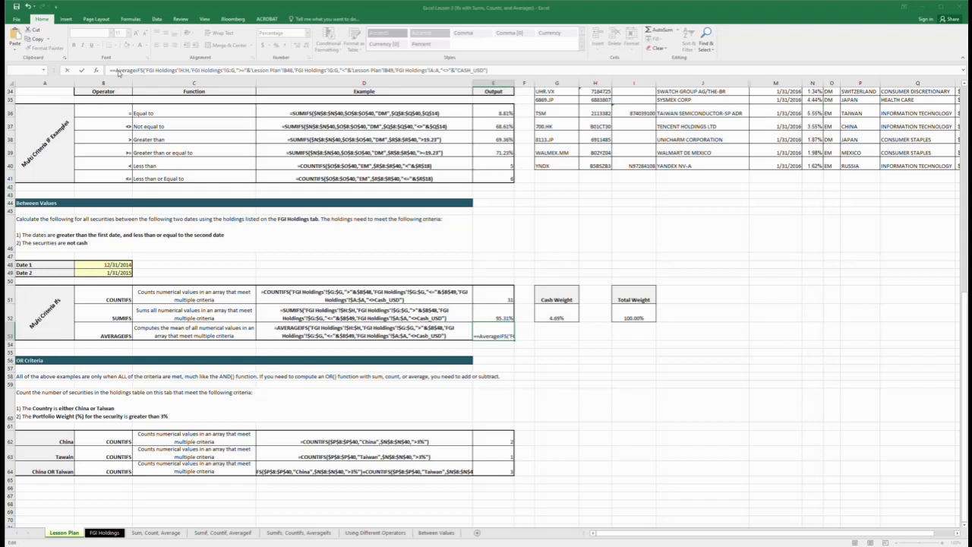
key("ctrl+Return")
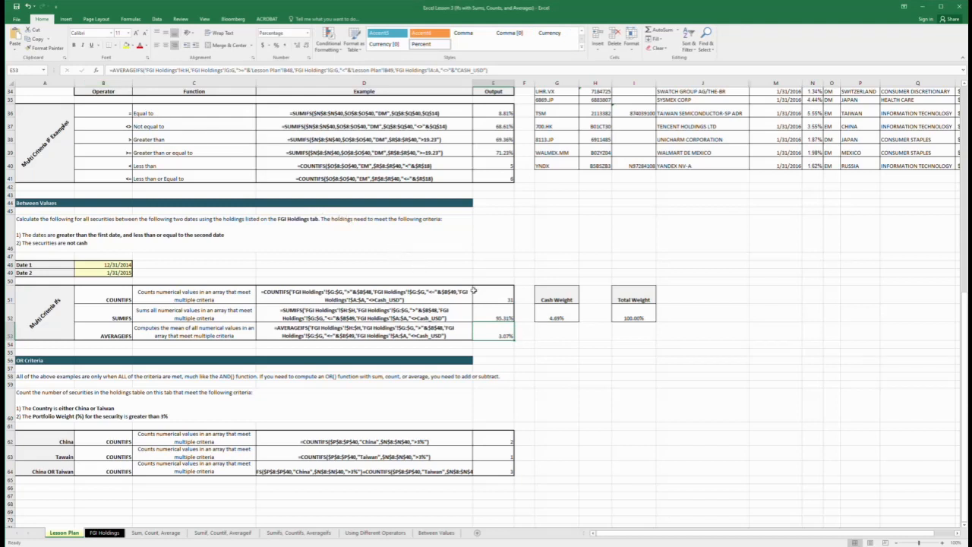
Try a check formula in E55 dividing the SUMIFS output E52 by the COUNTIFS output E51.
left_click(509, 353)
type("=")
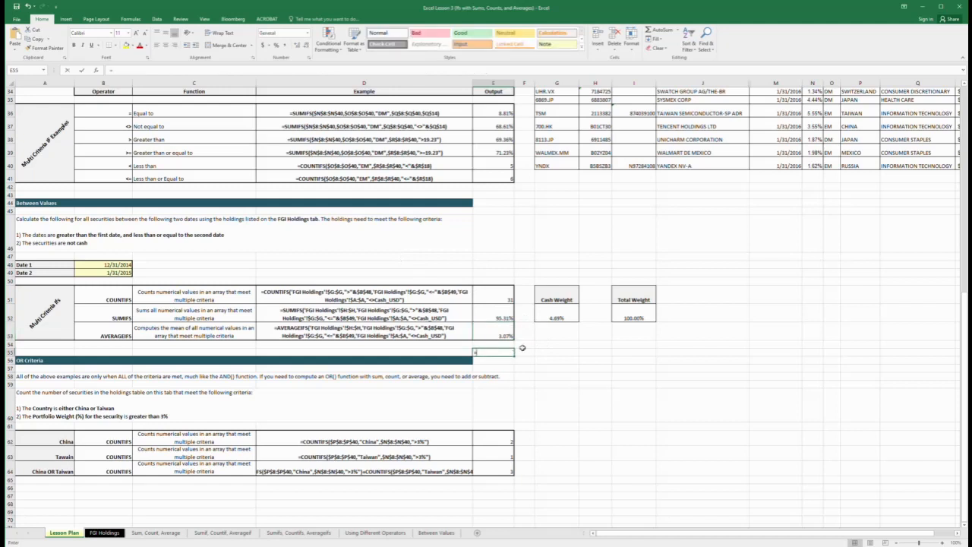
key("Up")
key("Up")
key("Up")
type("/")
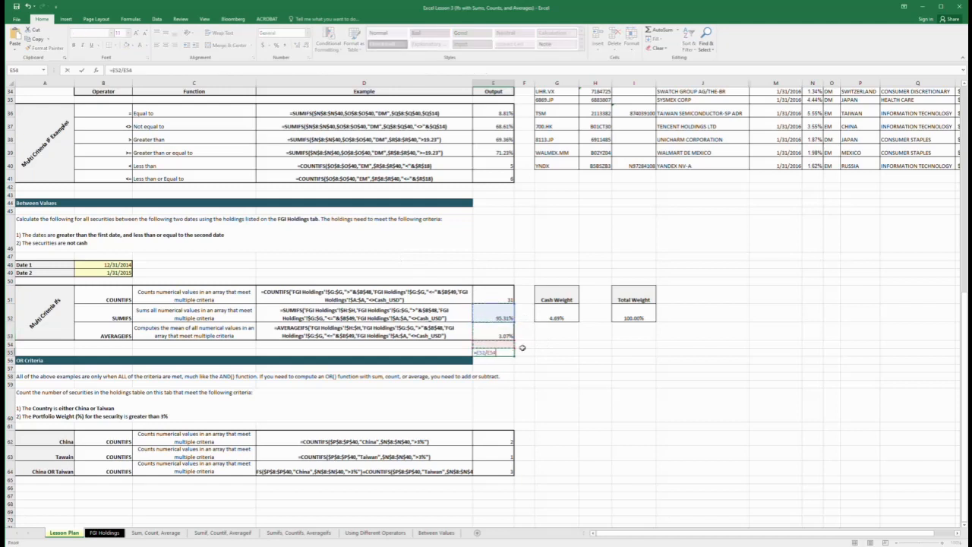
key("Up")
key("Up")
key("Up")
key("Up")
key("Escape")
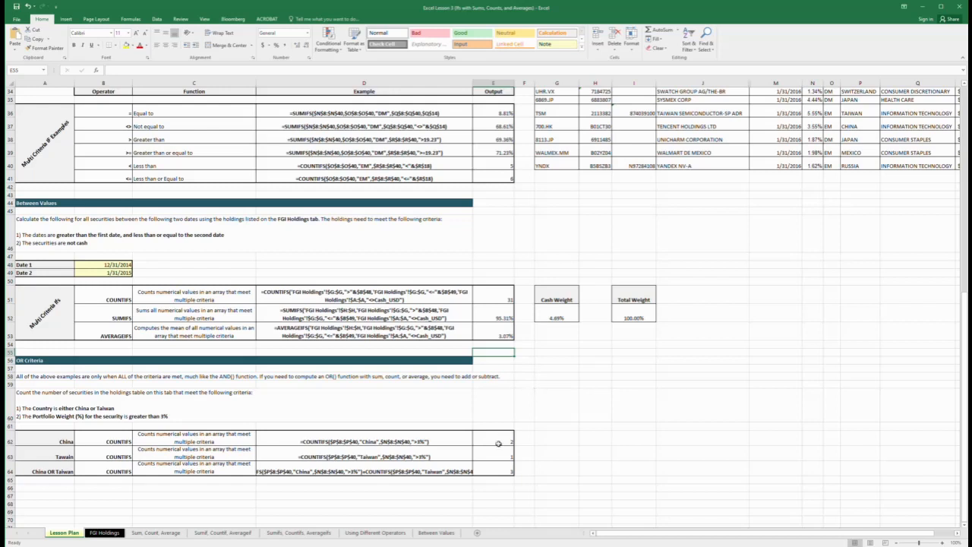
Clear the OR Criteria outputs in E62:E64.
left_click_drag(499, 442, 499, 468)
key("Delete")
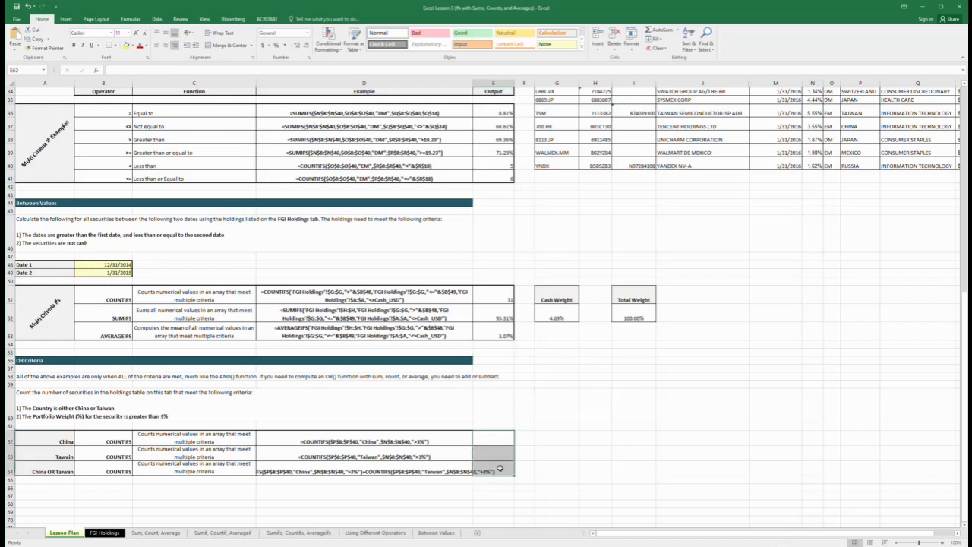
Set Date 2 in B49 to 12/31/2015 and review the Between Values COUNTIFS, SUMIFS and AVERAGEIFS outputs.
left_click(118, 272)
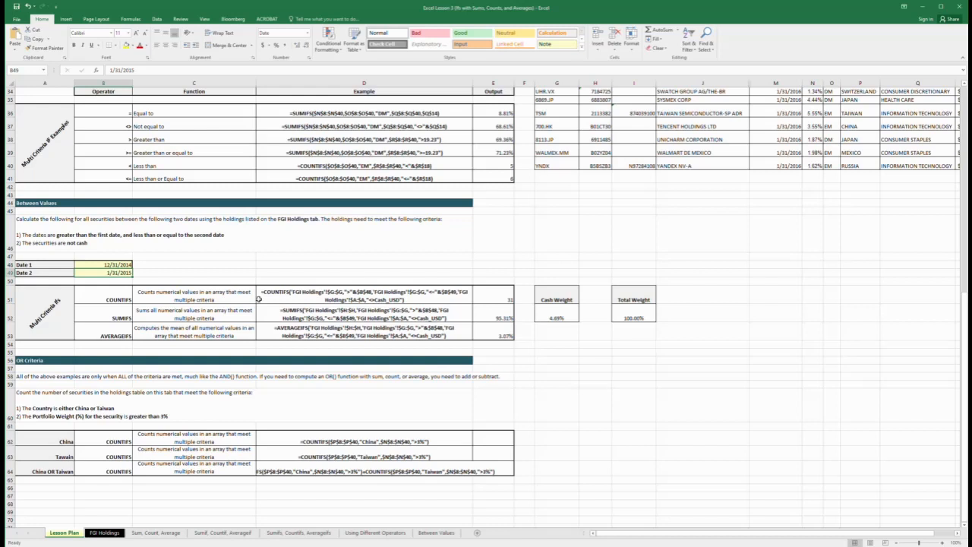
type("12/31/2015")
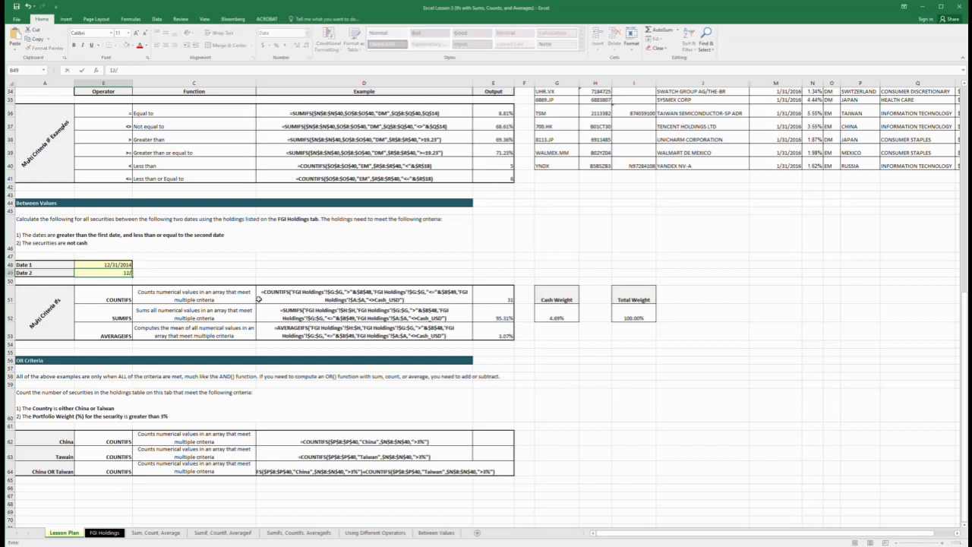
key("Return")
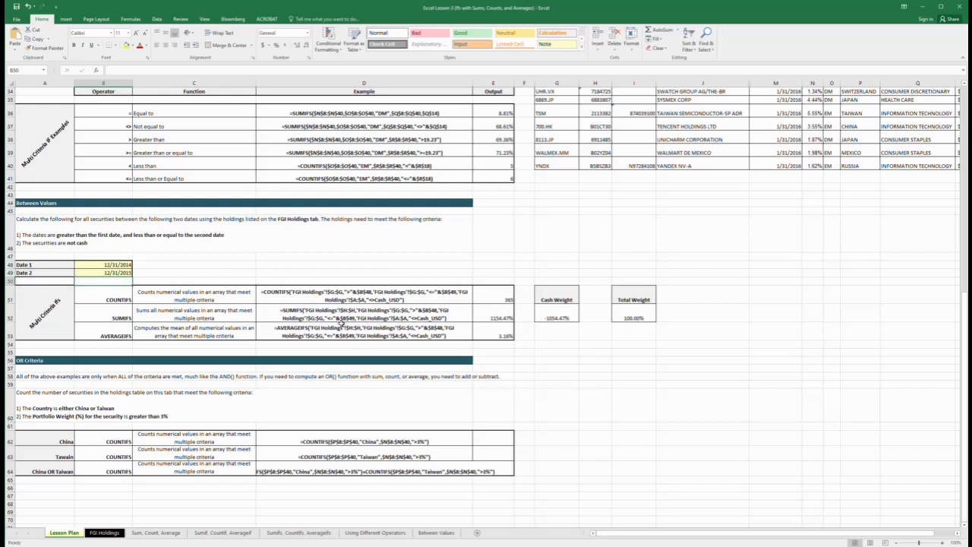
left_click(506, 299)
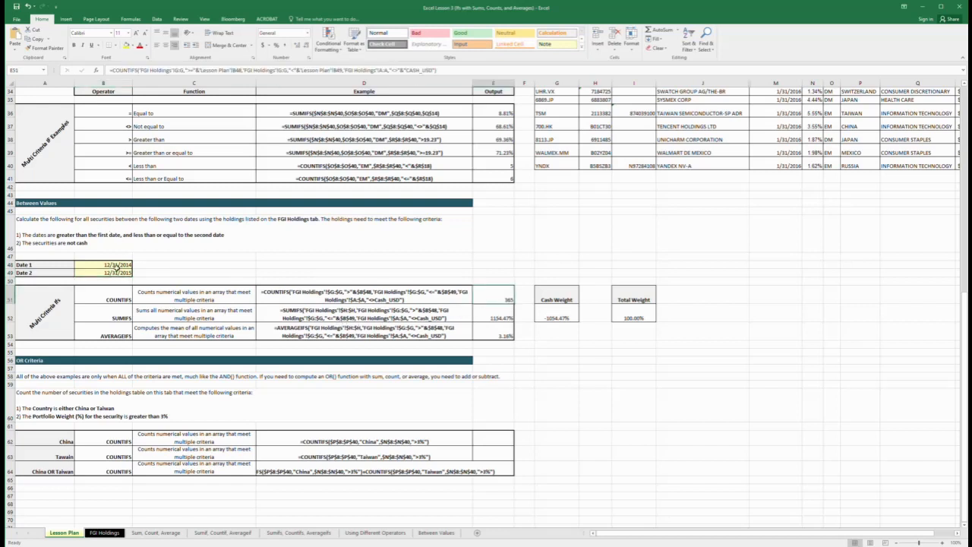
left_click(490, 318)
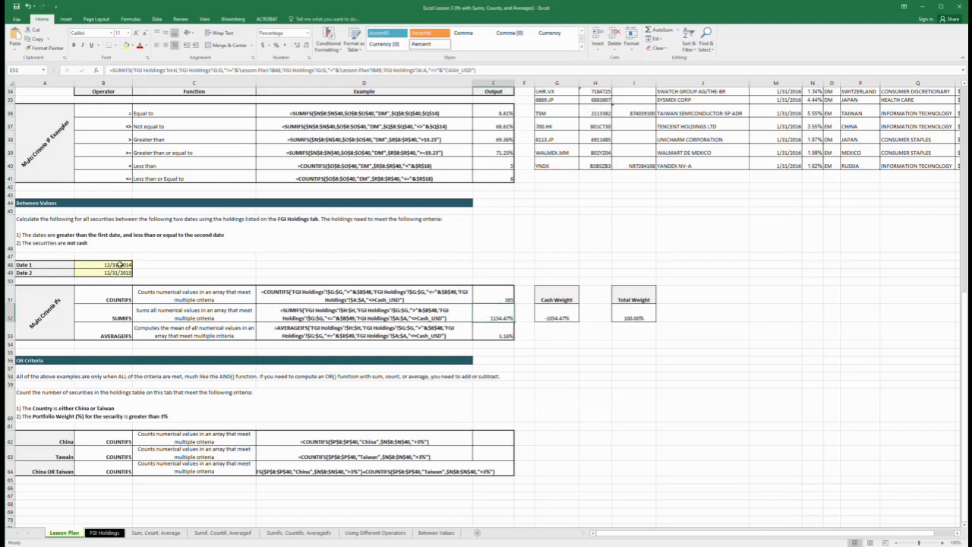
left_click_drag(118, 265, 117, 278)
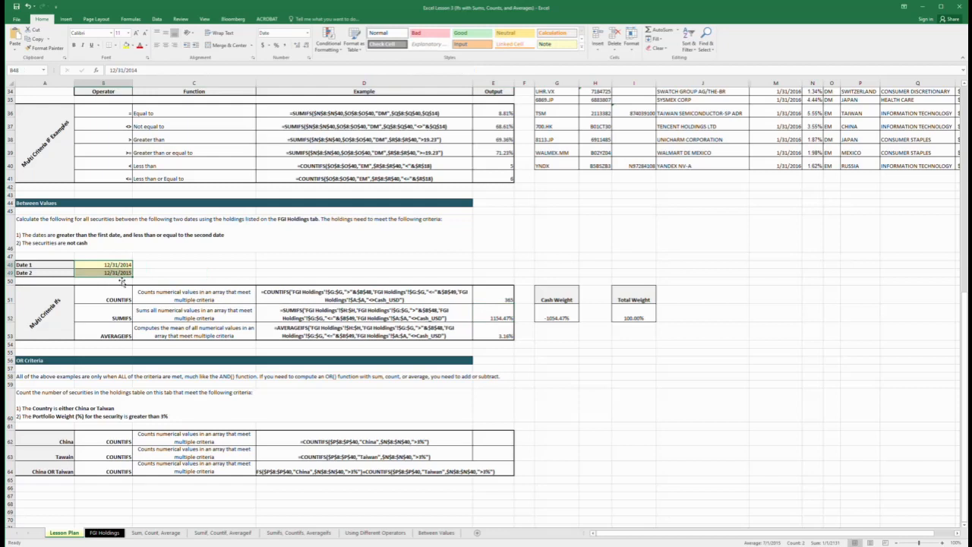
left_click(498, 338)
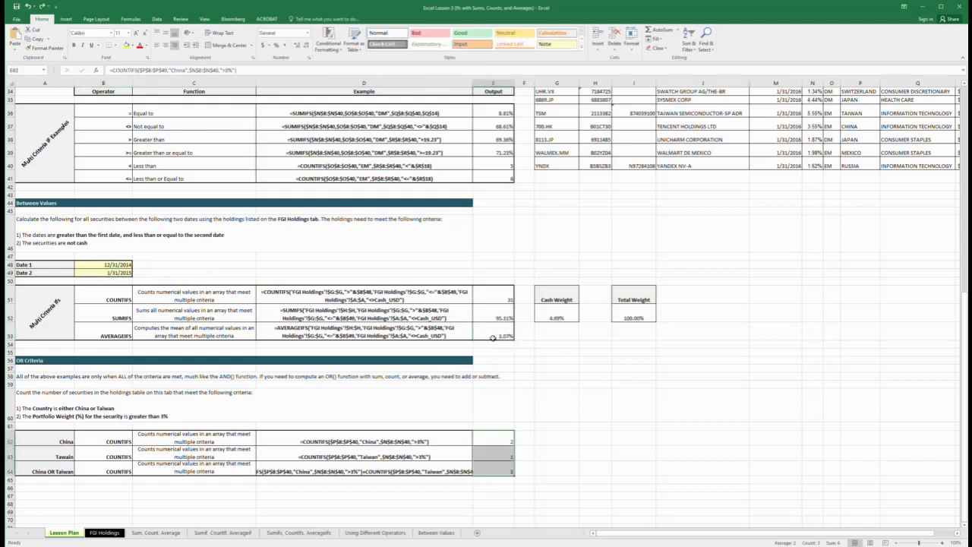
Clear the China, Taiwan and China OR Taiwan outputs in E62:E64, and widen Example column D to fit the full combined formula.
left_click_drag(499, 441, 501, 480)
key("Delete")
left_click(511, 438)
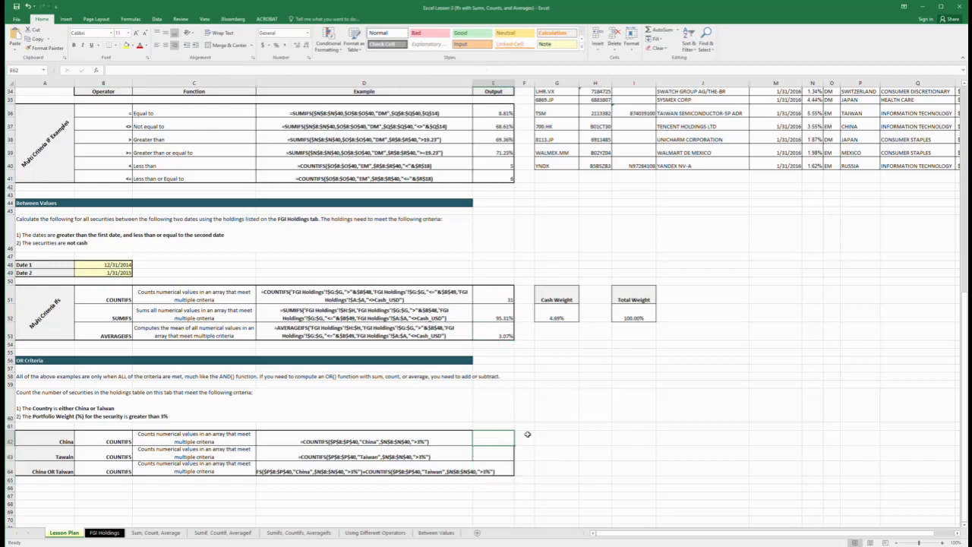
left_click_drag(473, 86, 529, 86)
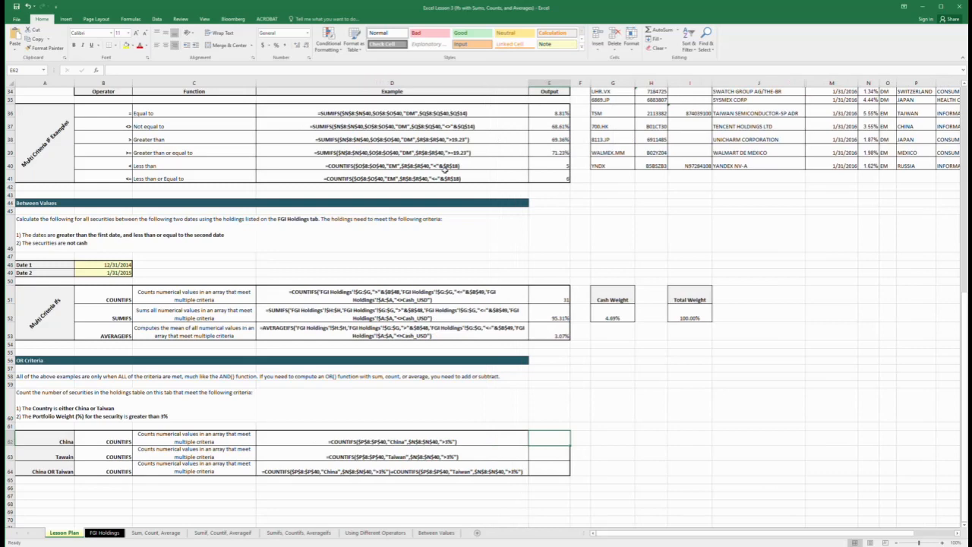
scroll(445, 170, "up", 10)
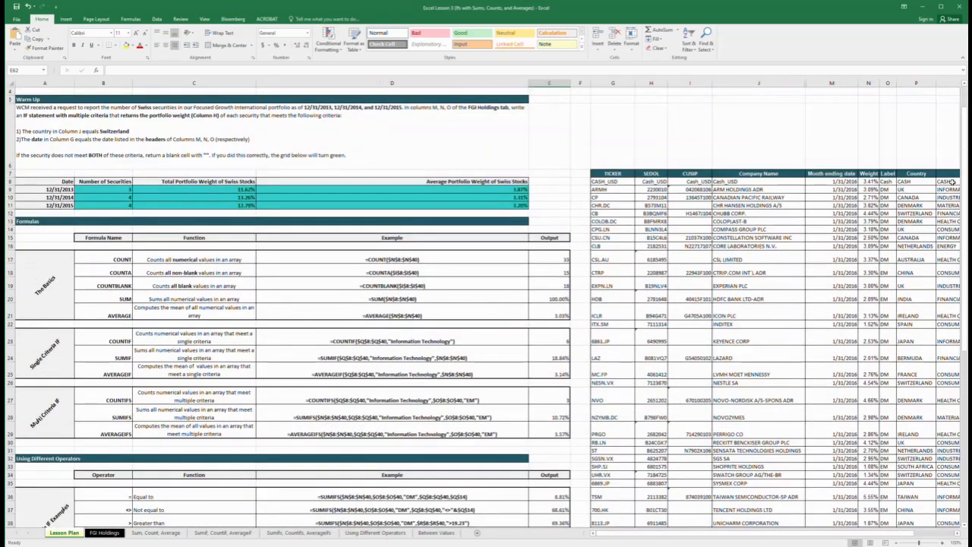
Review the sector, Label and Month ending date columns of the holdings table.
left_click_drag(948, 181, 946, 524)
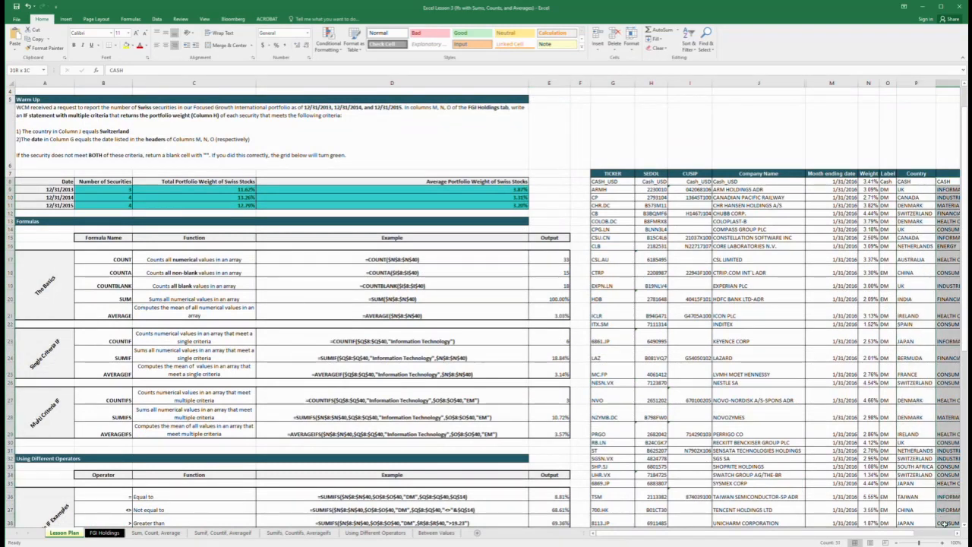
left_click(867, 449)
left_click_drag(889, 182, 889, 524)
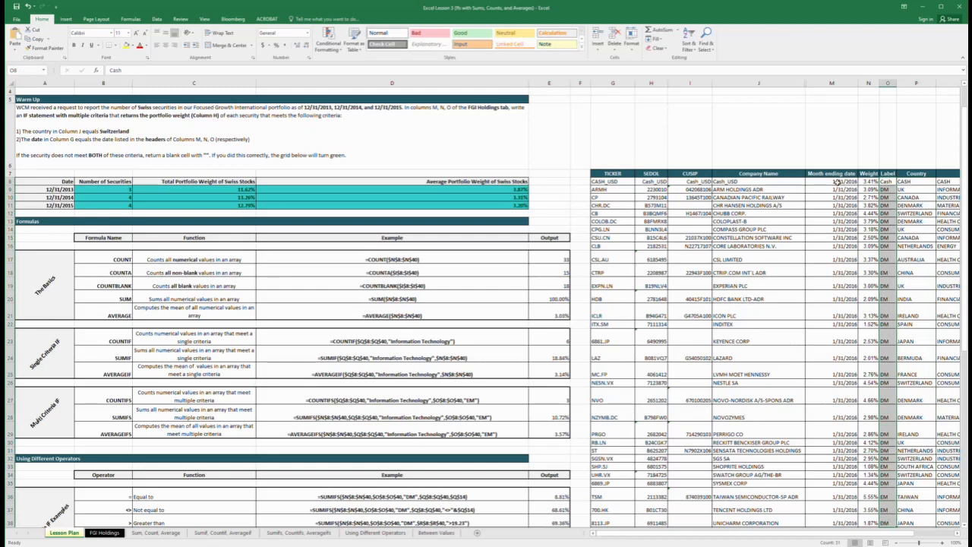
left_click_drag(838, 182, 836, 437)
scroll(584, 366, "down", 7)
scroll(380, 339, "down", 6)
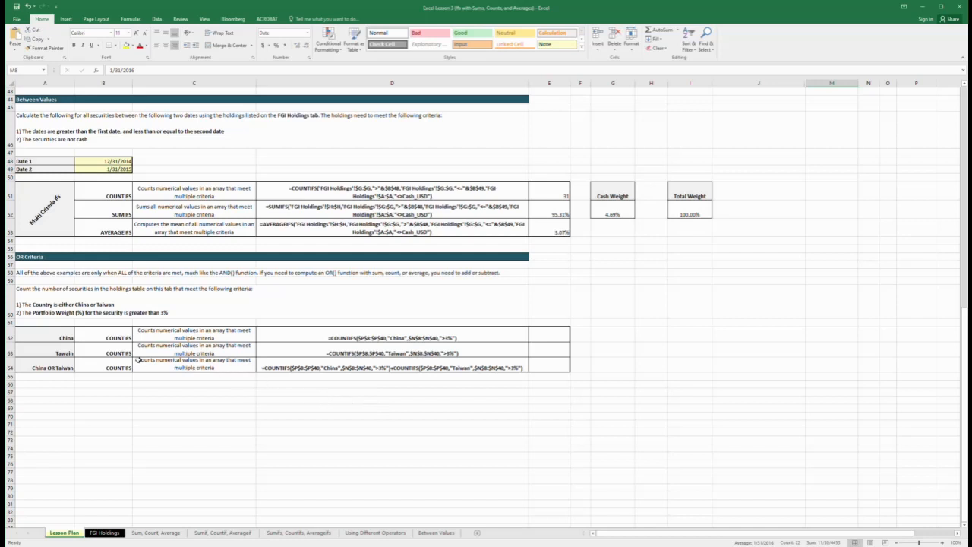
Enter a COUNTIFS formula in the China output E62 counting P8:P40 cells that equal "China".
left_click(553, 343)
scroll(566, 464, "up", 1)
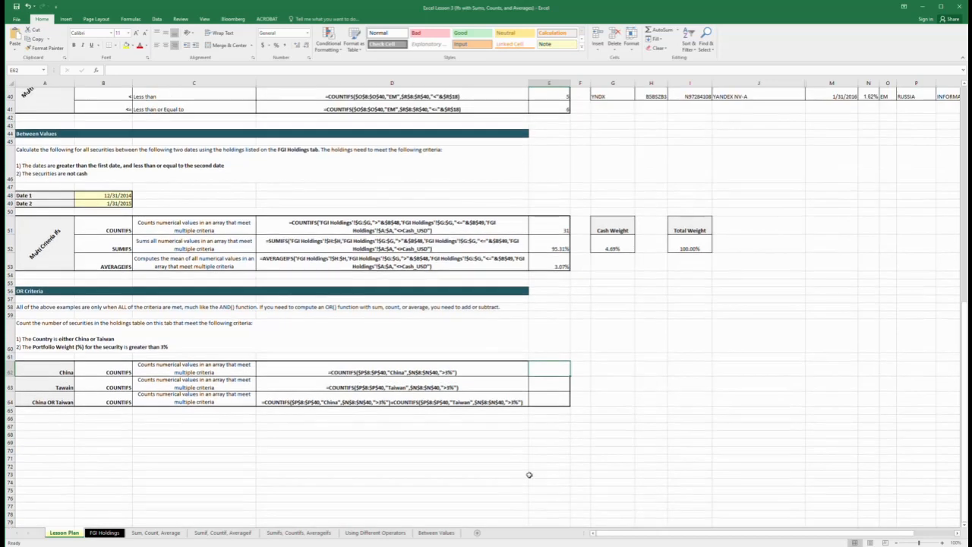
type("=")
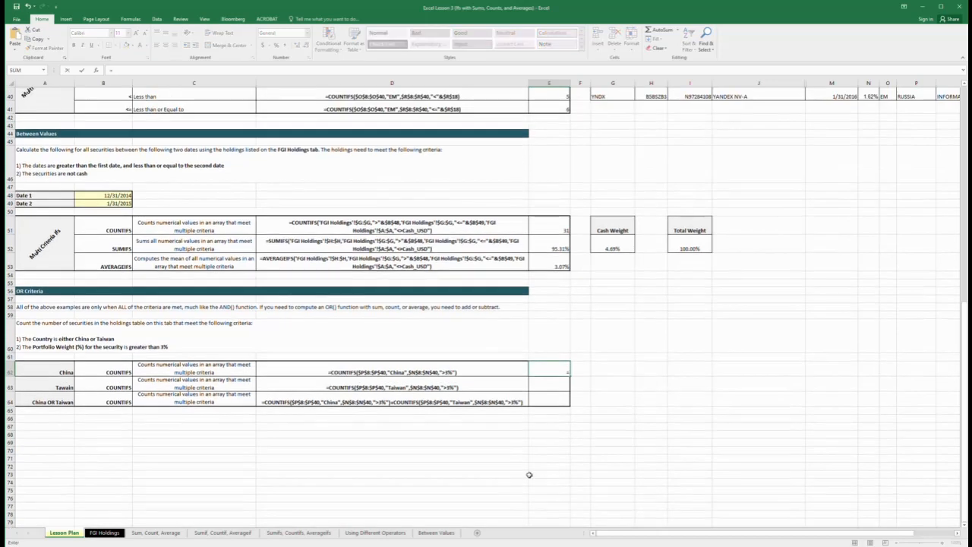
type("countifs(")
scroll(596, 456, "up", 8)
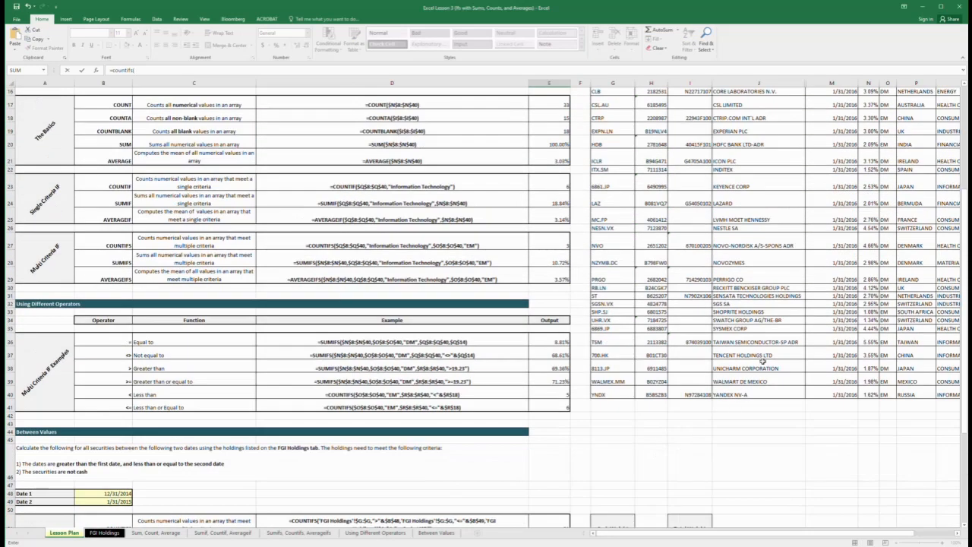
scroll(875, 204, "up", 3)
left_click_drag(915, 99, 914, 466)
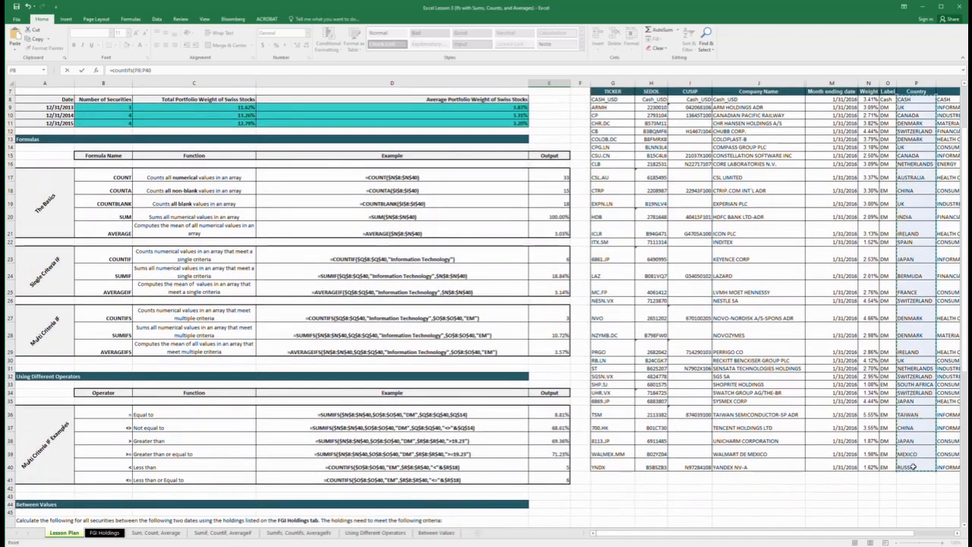
type(",\"China")
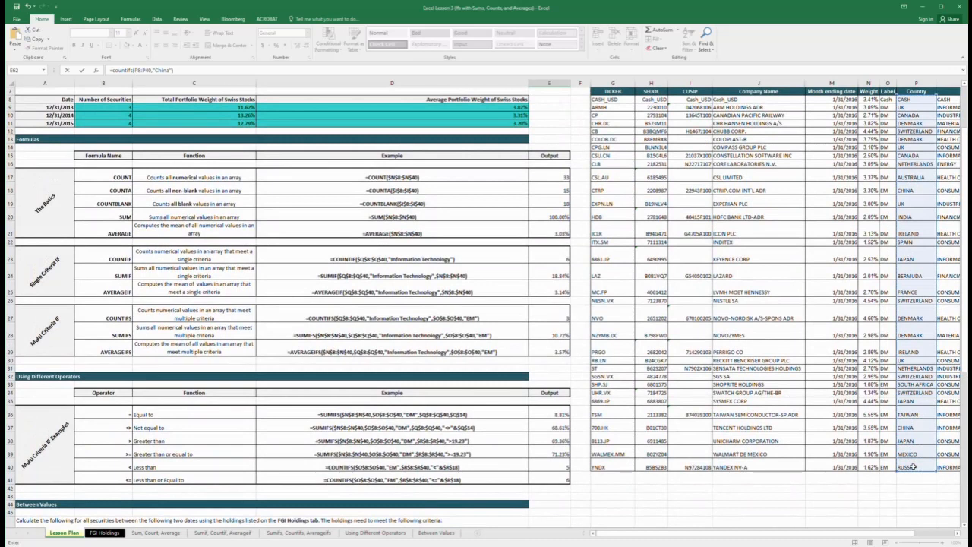
type("\")")
key("Return")
key("Return")
key("Return")
scroll(914, 466, "down", 6)
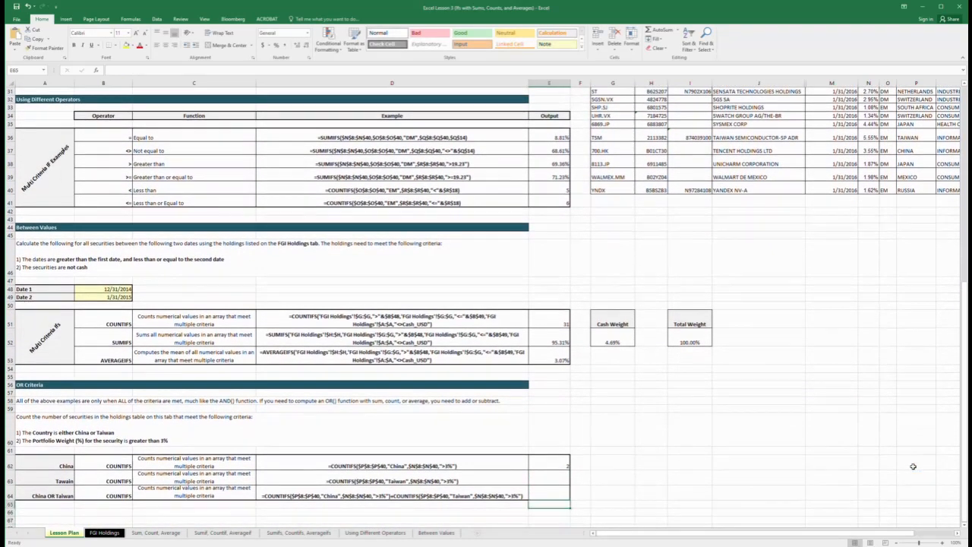
Add a second criterion to the COUNTIFS in E62 requiring weights N8:N40 to be ">"&3%.
key("Up")
key("Up")
key("Up")
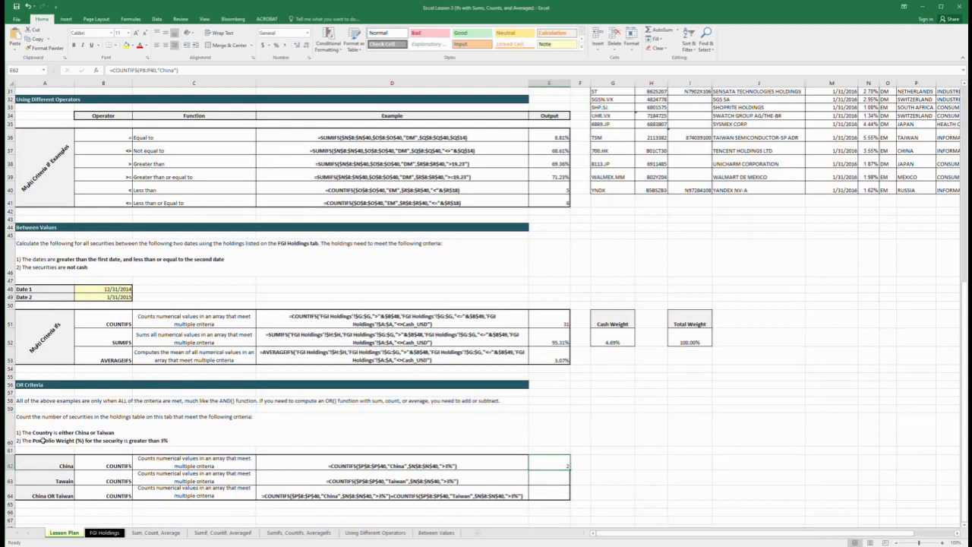
left_click(180, 73)
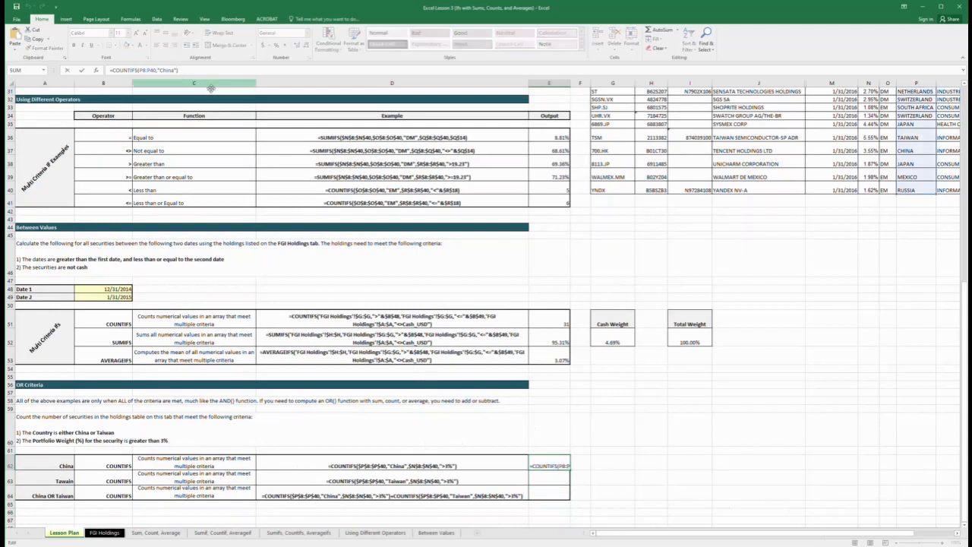
type(",")
left_click_drag(874, 190, 870, 165)
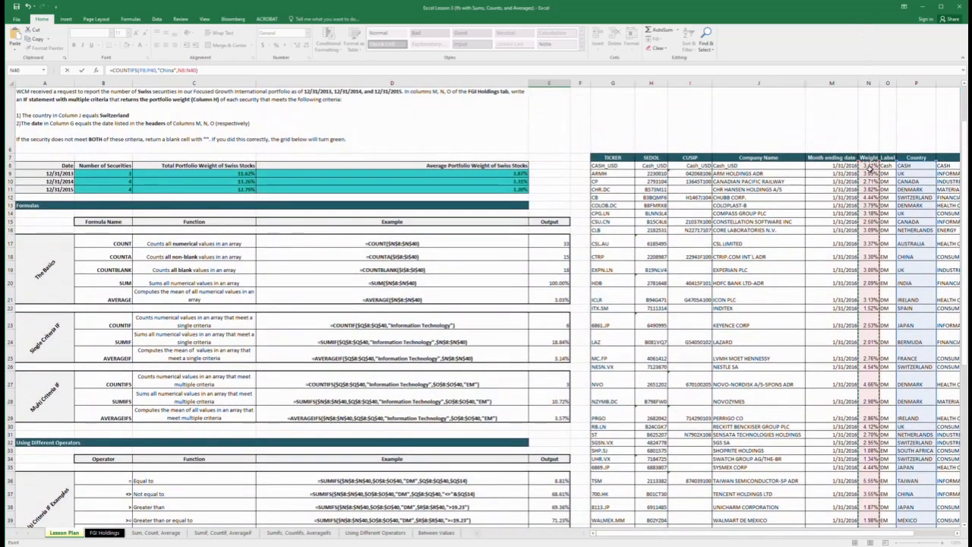
type(",\">\"&")
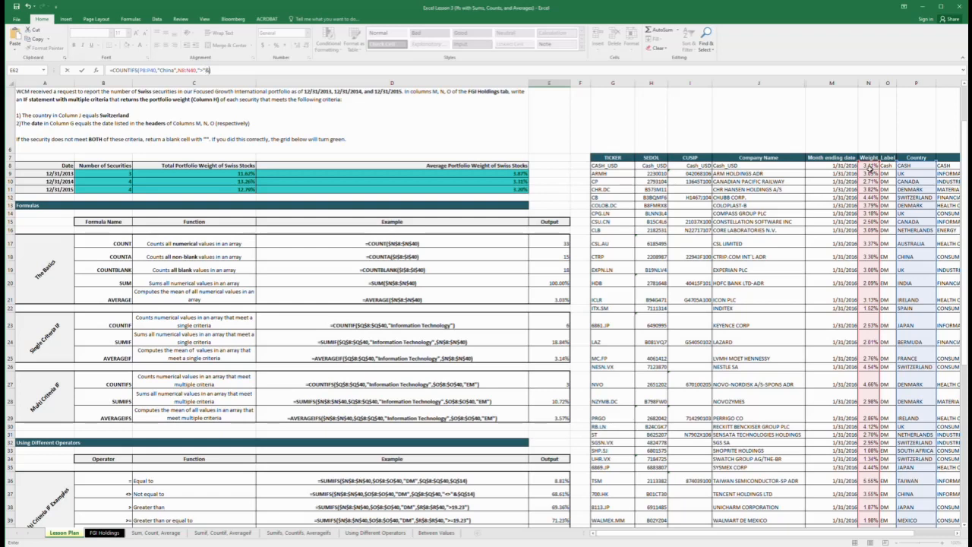
type("3%")
key("Return")
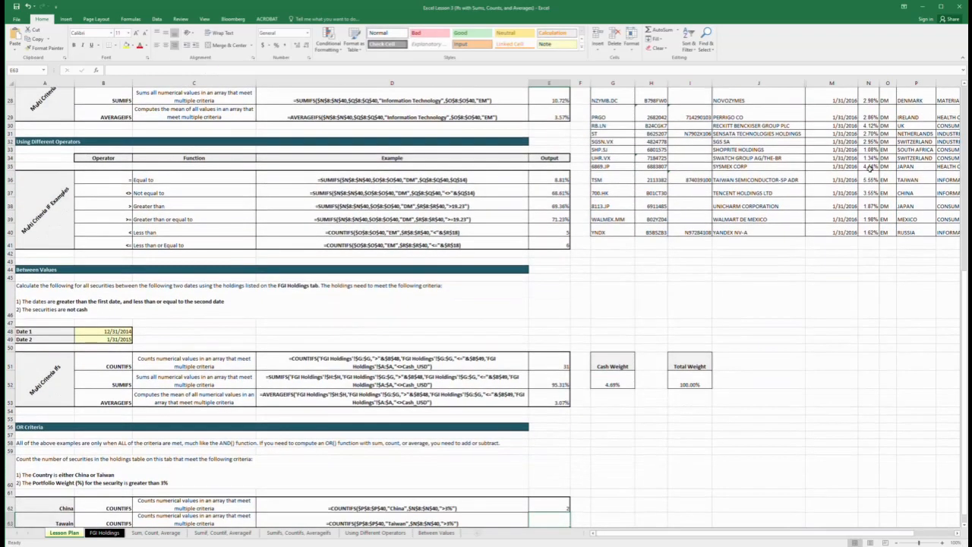
key("Return")
key("Up")
key("Up")
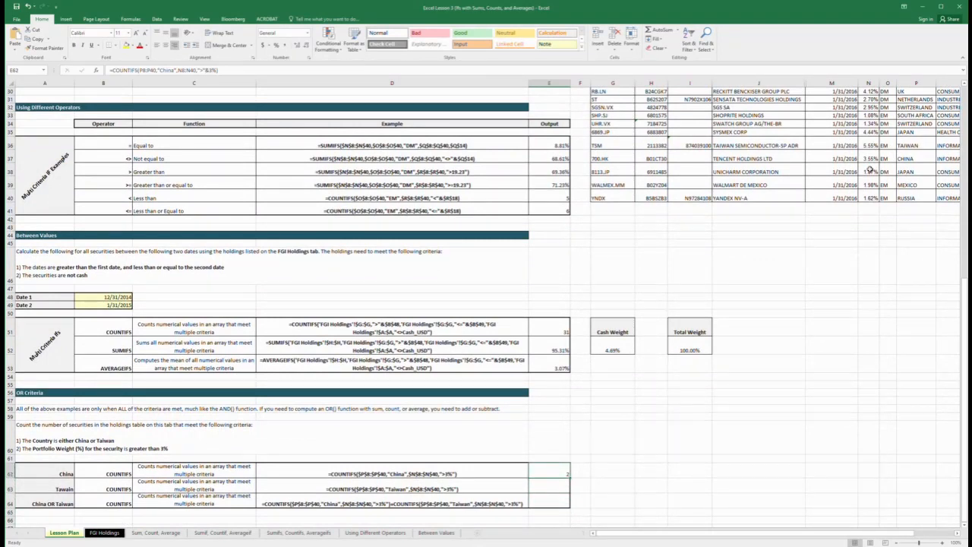
key("ctrl+c")
triple_click(215, 69)
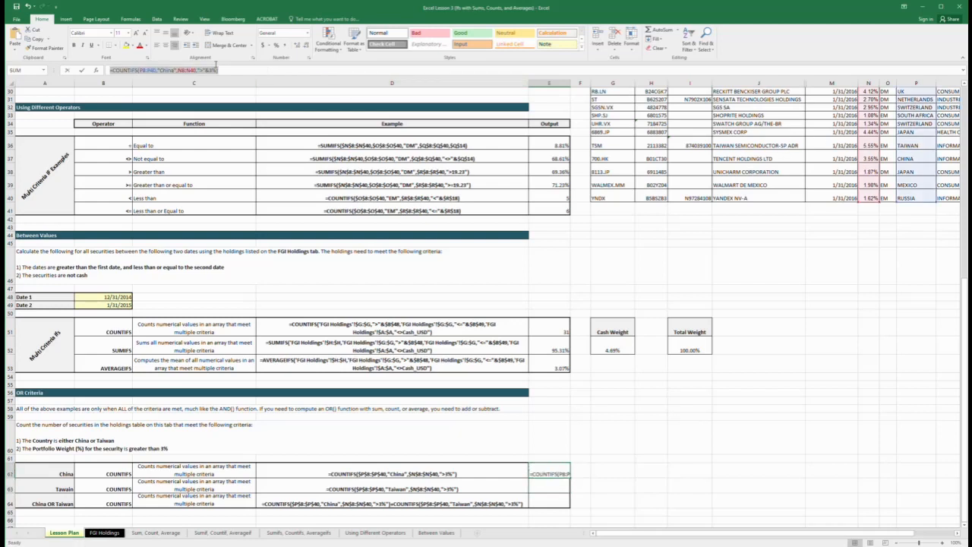
key("Escape")
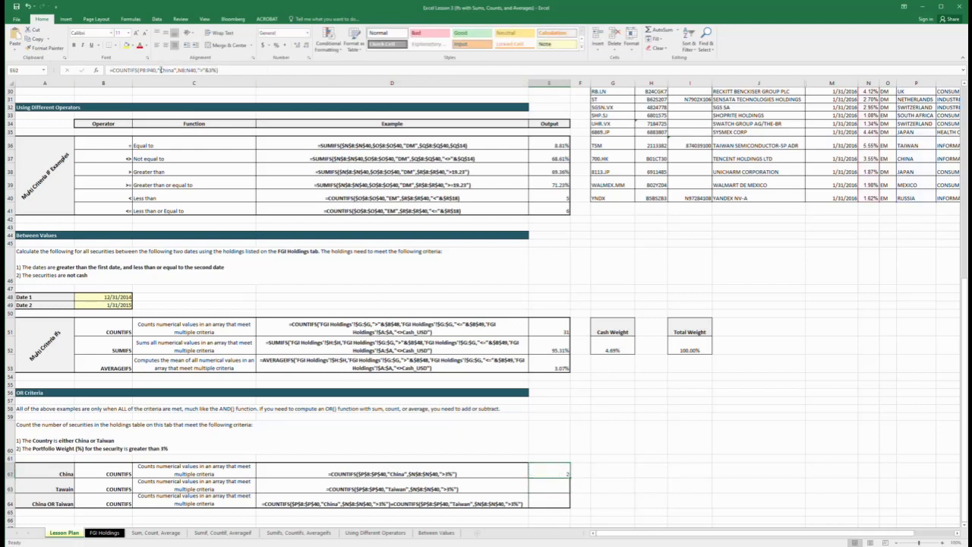
Make both COUNTIFS ranges in E62 absolute as $P$8:$P$40 and $N$8:$N$40.
left_click(148, 70)
key("F4")
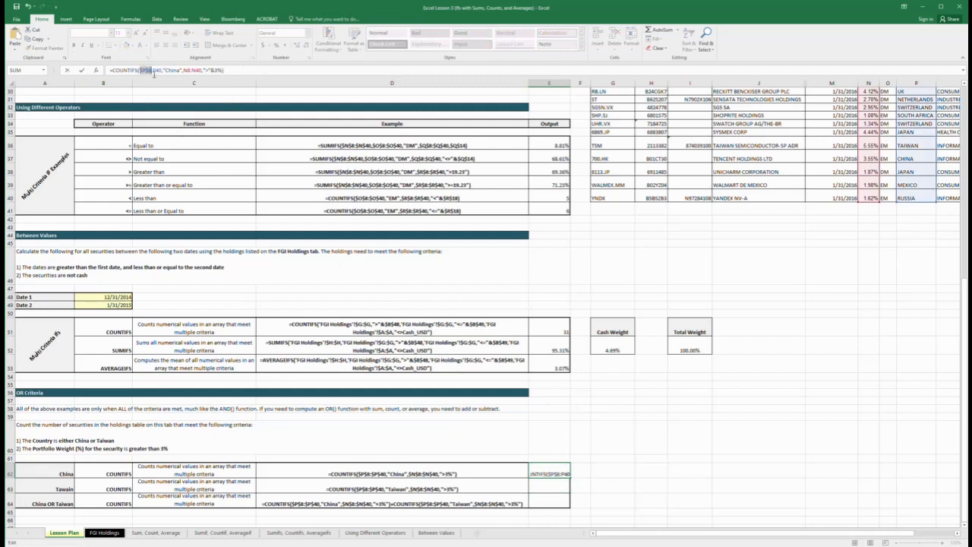
left_click(159, 70)
key("F4")
left_click(196, 70)
key("F4")
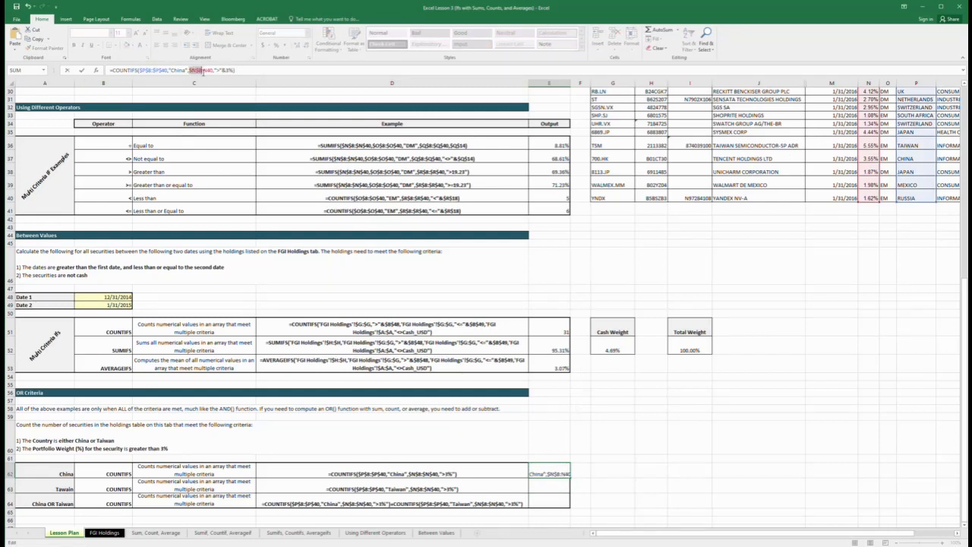
left_click(209, 70)
key("F4")
key("Tab")
Copy the China formula from E62 into E63 and change its country criterion to "Taiwan".
key("ctrl+c")
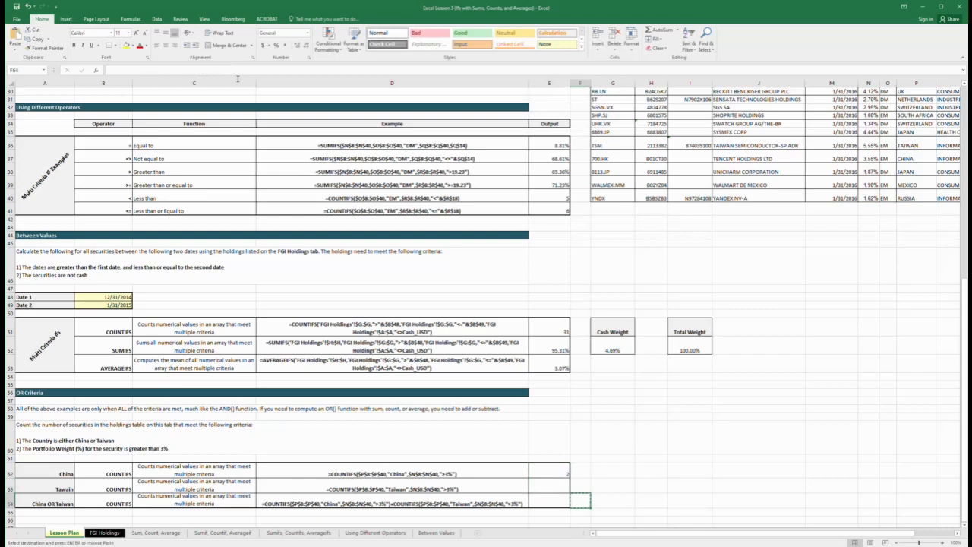
key("Left")
key("ctrl+c")
key("Down")
key("ctrl+v")
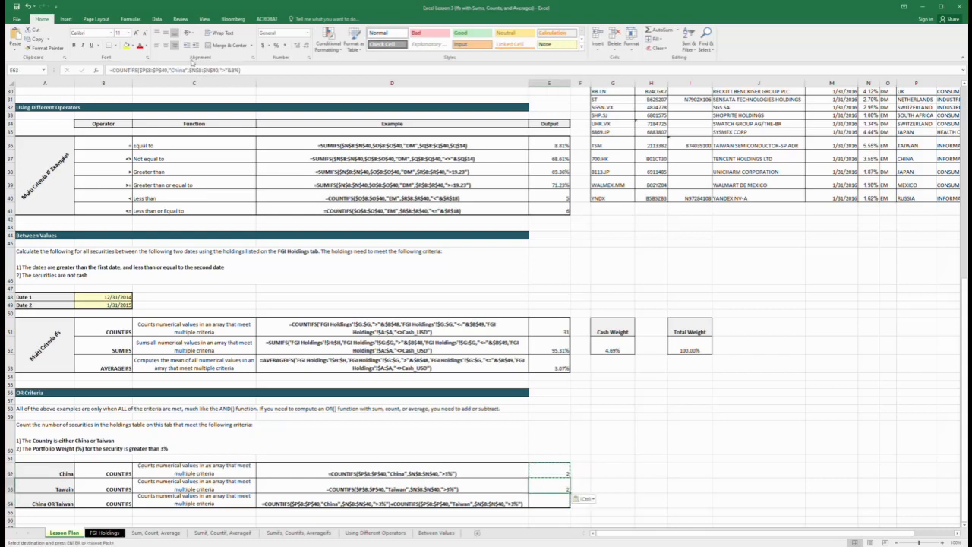
left_click(191, 69)
double_click(176, 70)
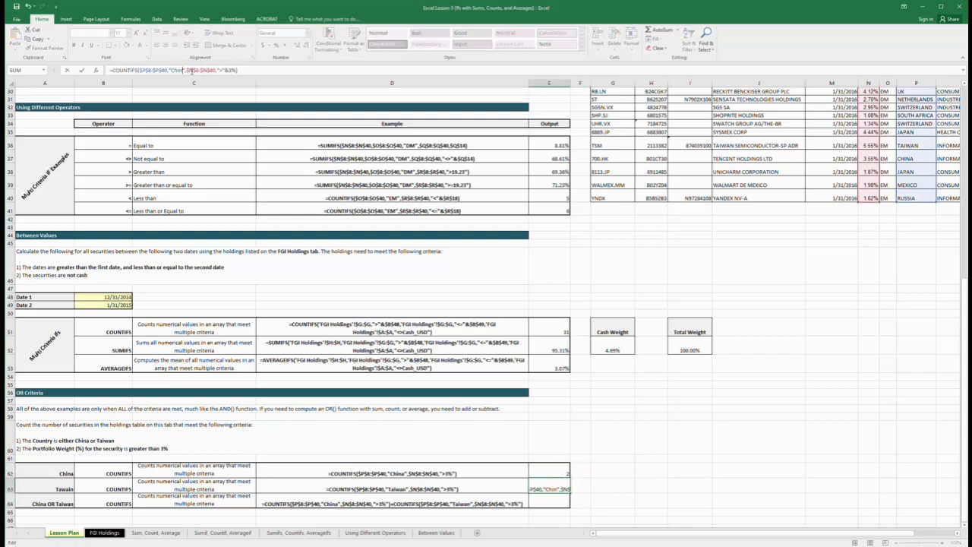
type("Taiwan")
key("ctrl+Return")
Check the COUNTIFS results against the holdings table by selecting the China and Taiwan weights N18, N37 and N36 together.
key("Up")
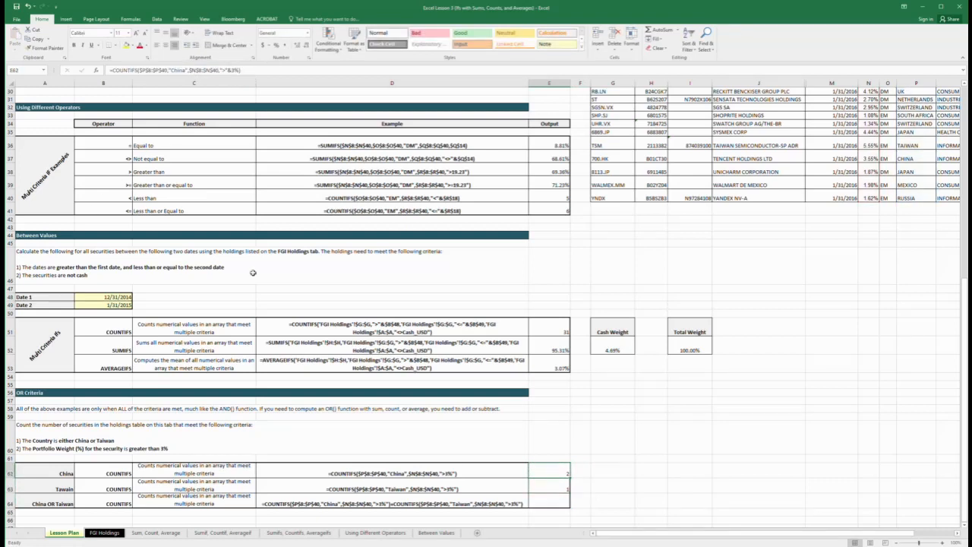
left_click(557, 492)
scroll(738, 472, "up", 4)
scroll(738, 472, "up", 6)
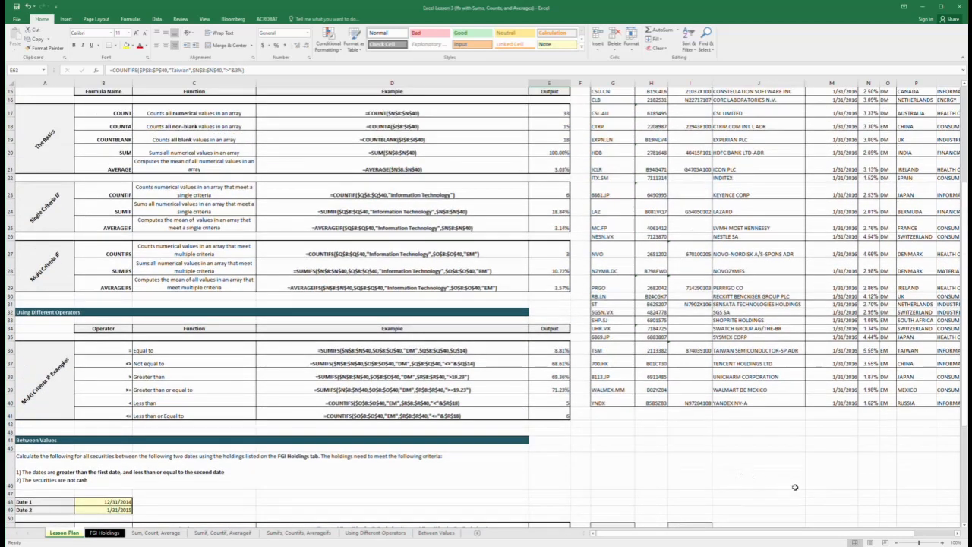
scroll(887, 490, "down", 2)
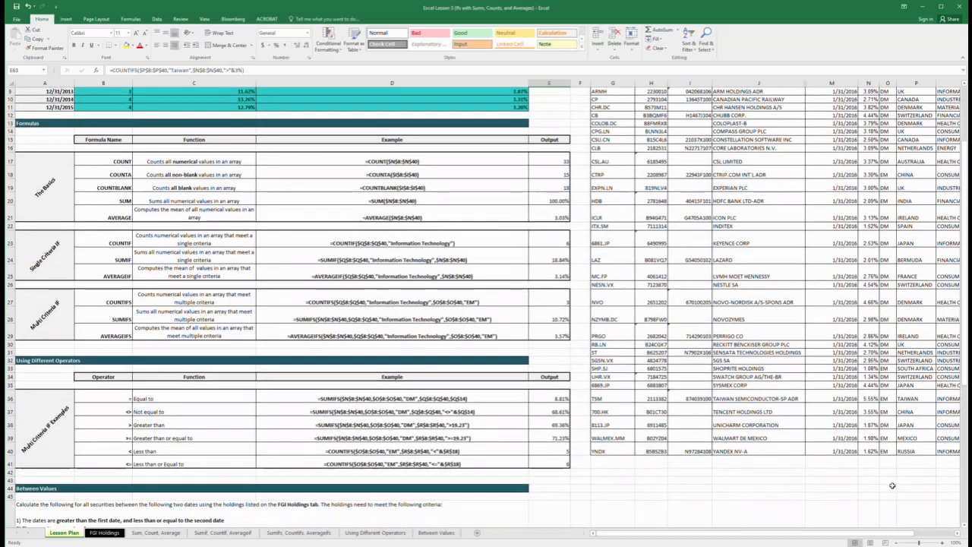
scroll(885, 284, "up", 3)
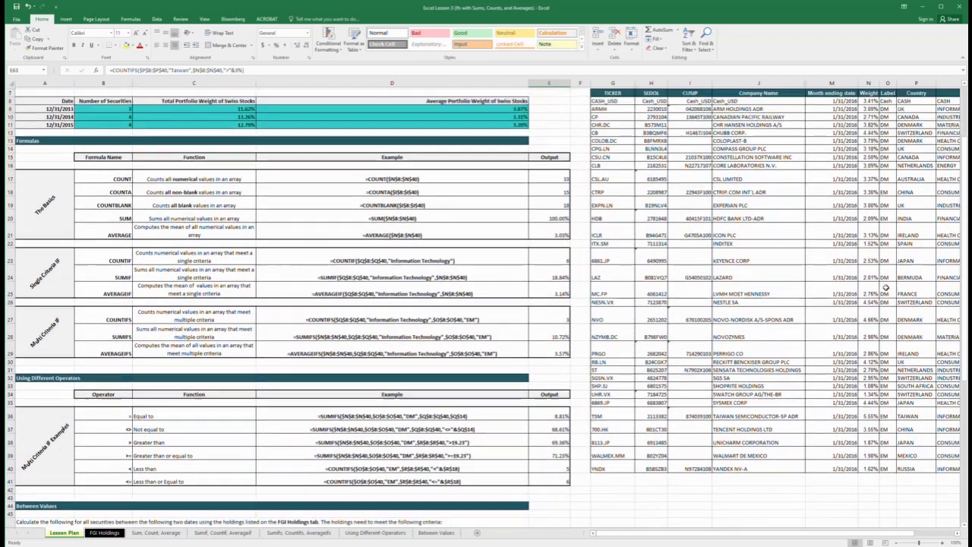
scroll(888, 290, "down", 3)
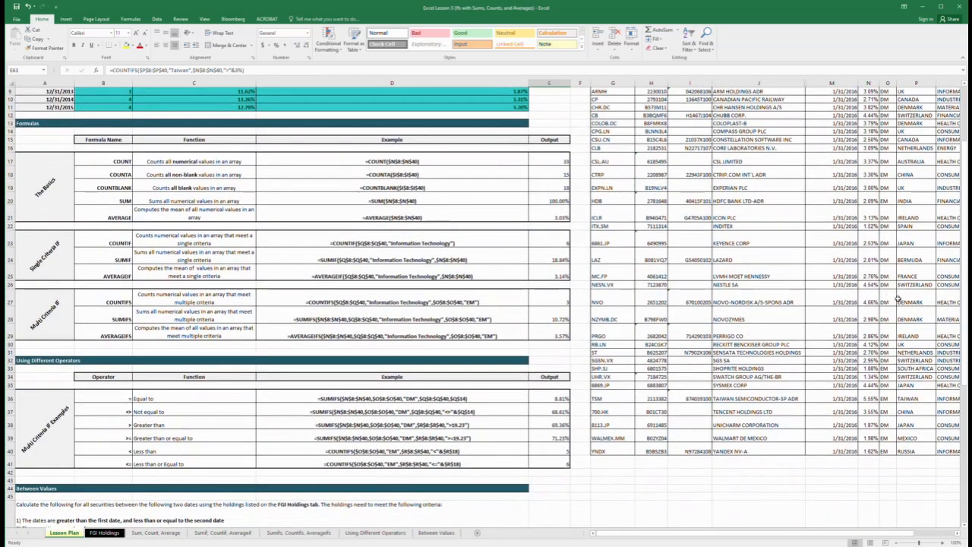
left_click(873, 175)
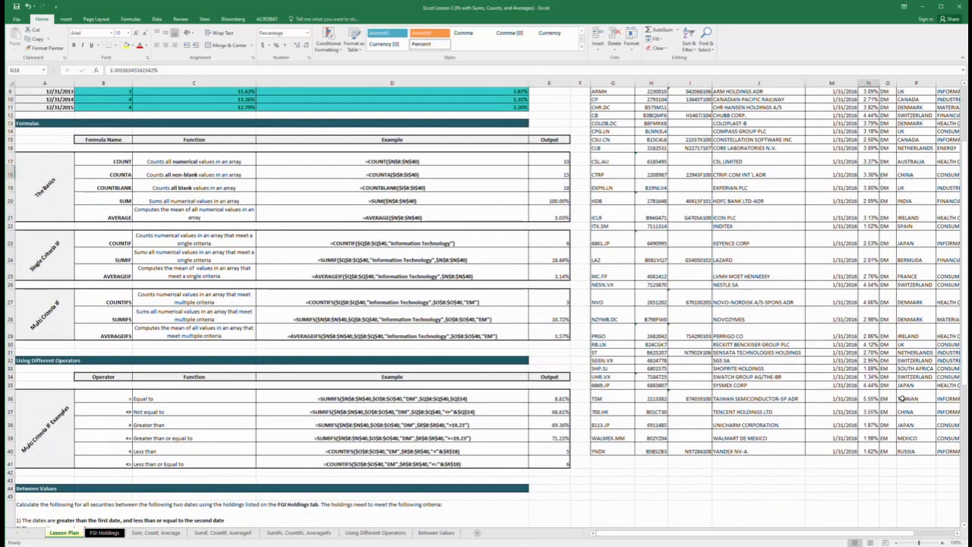
left_click(881, 412, "ctrl")
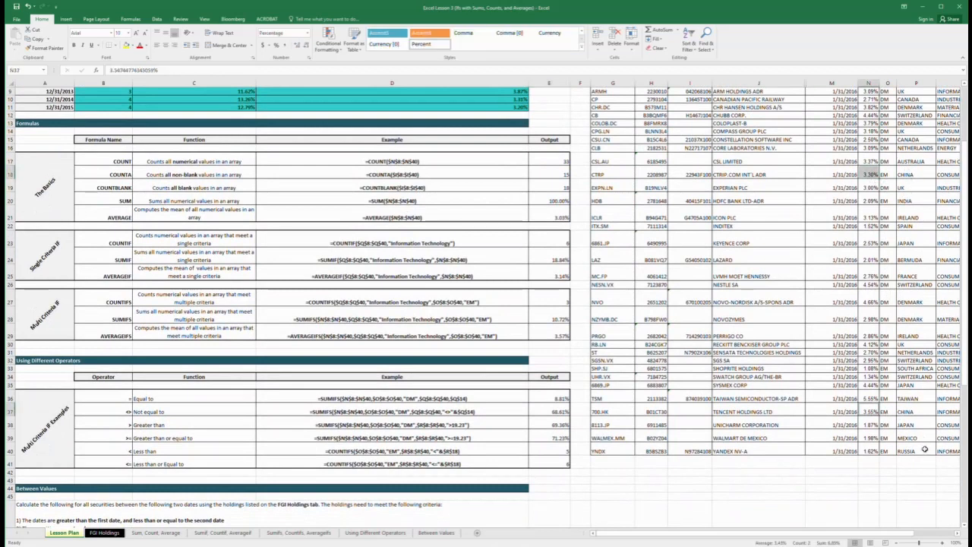
left_click(886, 400, "ctrl")
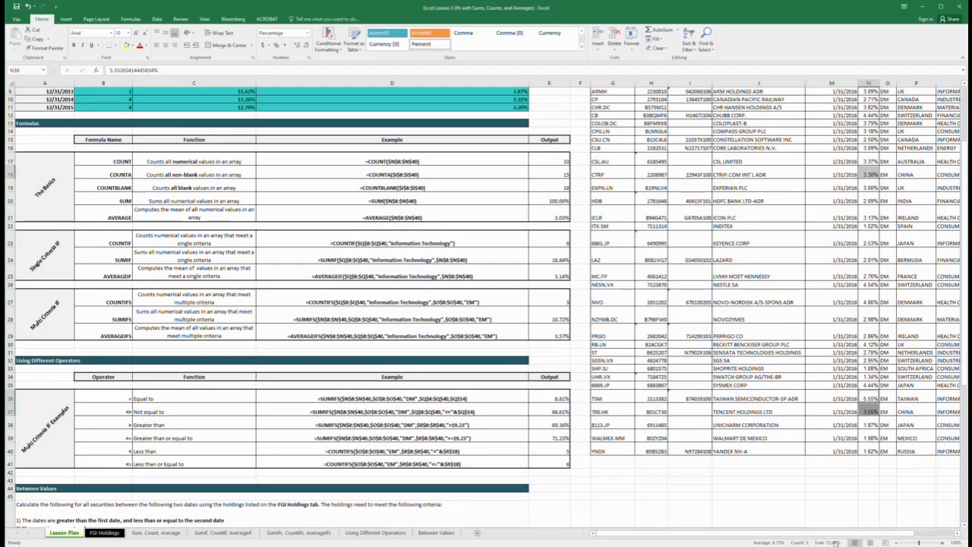
scroll(509, 456, "down", 9)
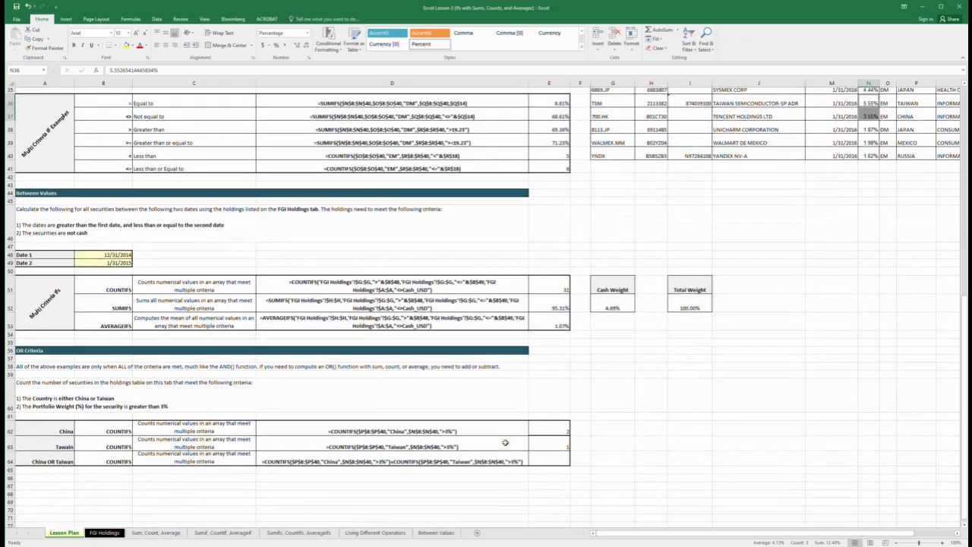
Review the COUNTIFS outputs in E62:E63 and the China formula against the empty China OR Taiwan output E64.
left_click(544, 451)
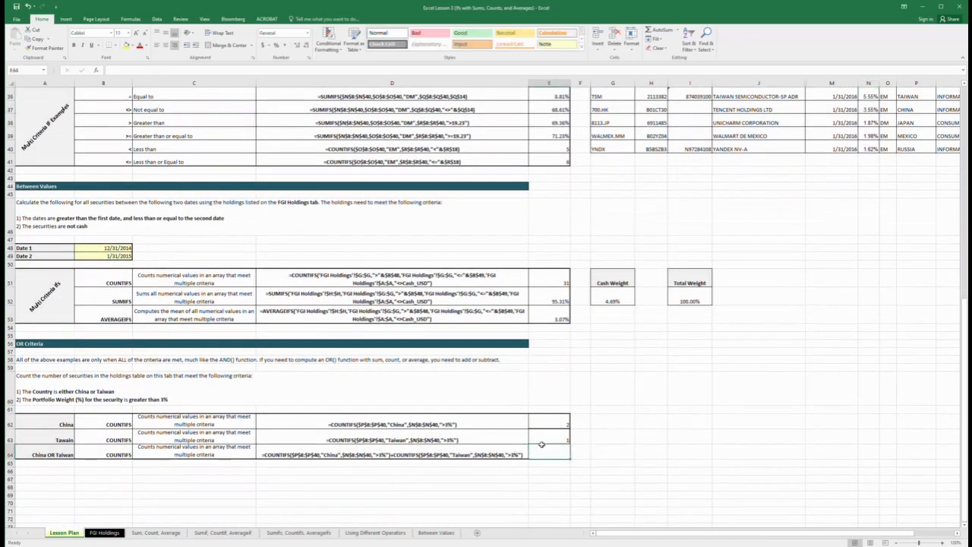
left_click(549, 443)
left_click(548, 457)
left_click(550, 430)
left_click(547, 452)
left_click(548, 444)
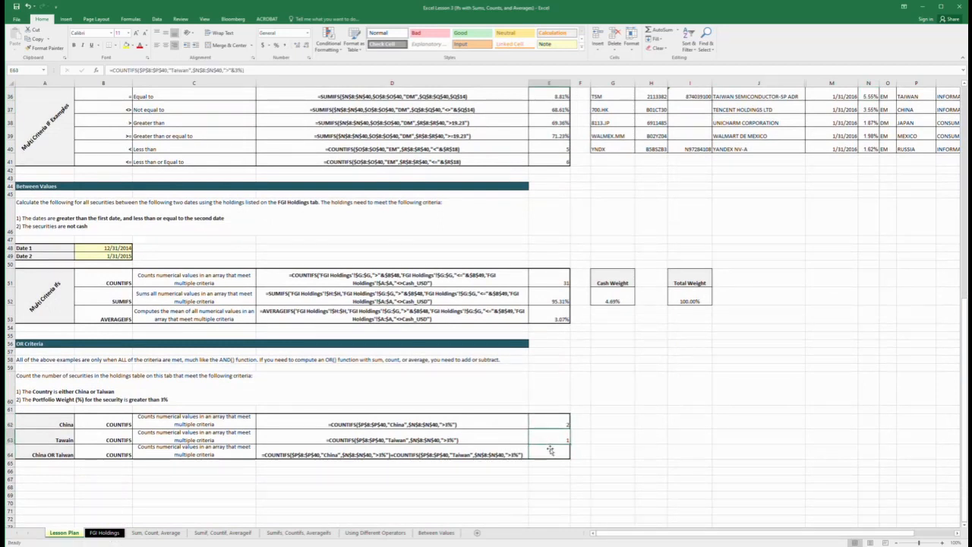
left_click(549, 450)
left_click(550, 424)
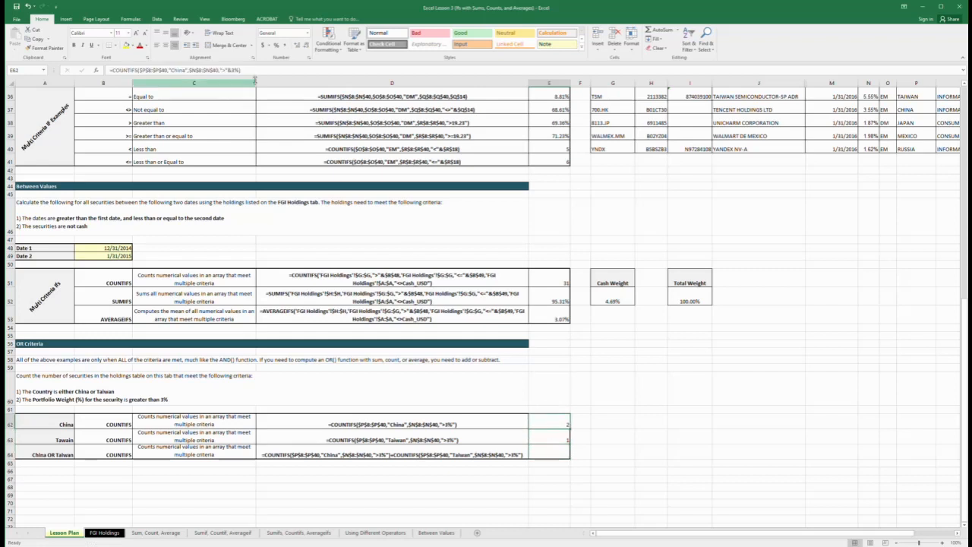
key("F2")
key("Escape")
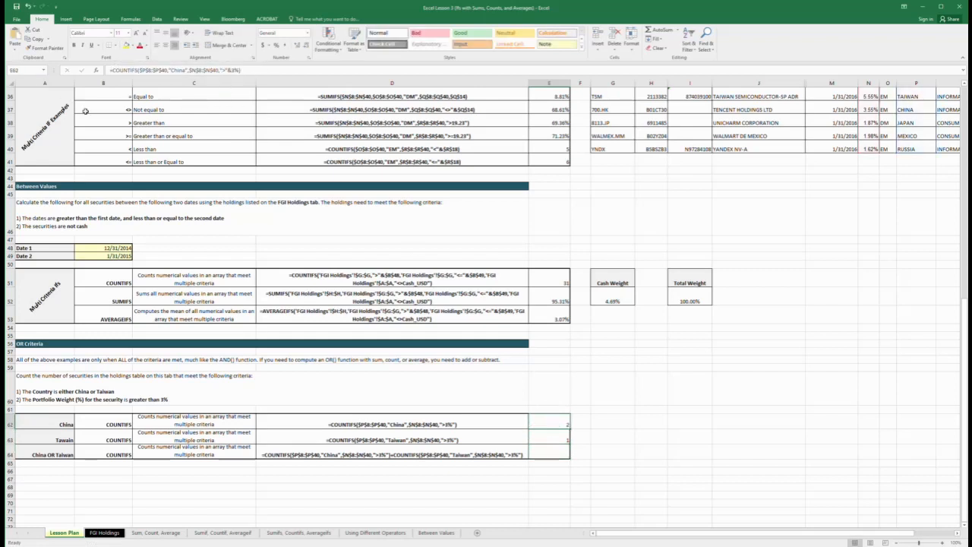
Copy the China COUNTIFS formula into the China OR Taiwan output E64.
key("Down")
key("Down")
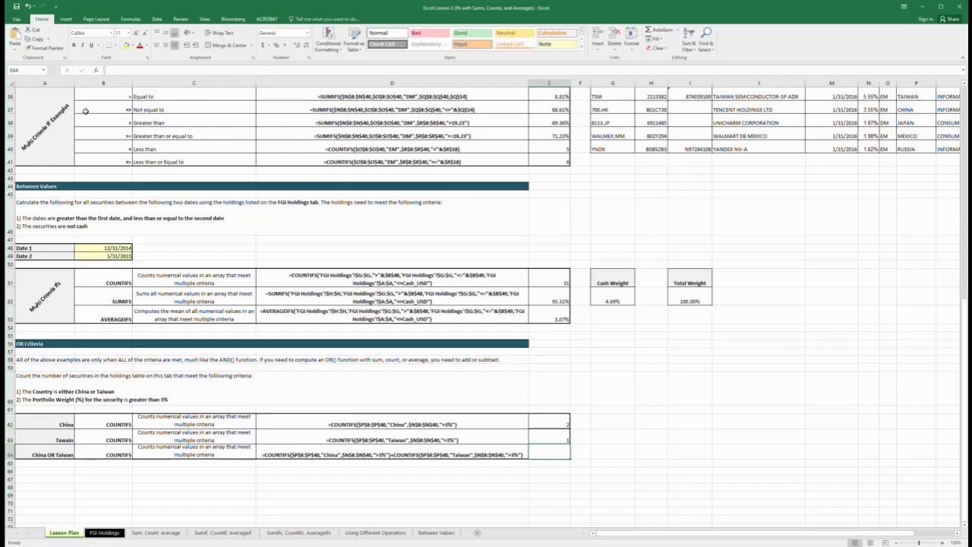
key("ctrl+v")
Extend the China formula in E64 by adding the Taiwan COUNTIFS formula from E63 to it with a plus sign.
key("Up")
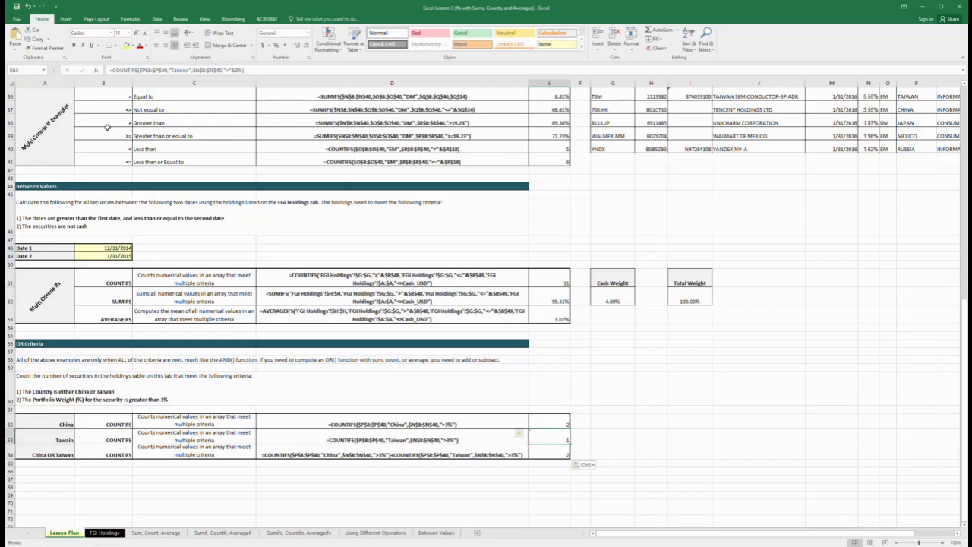
key("F2")
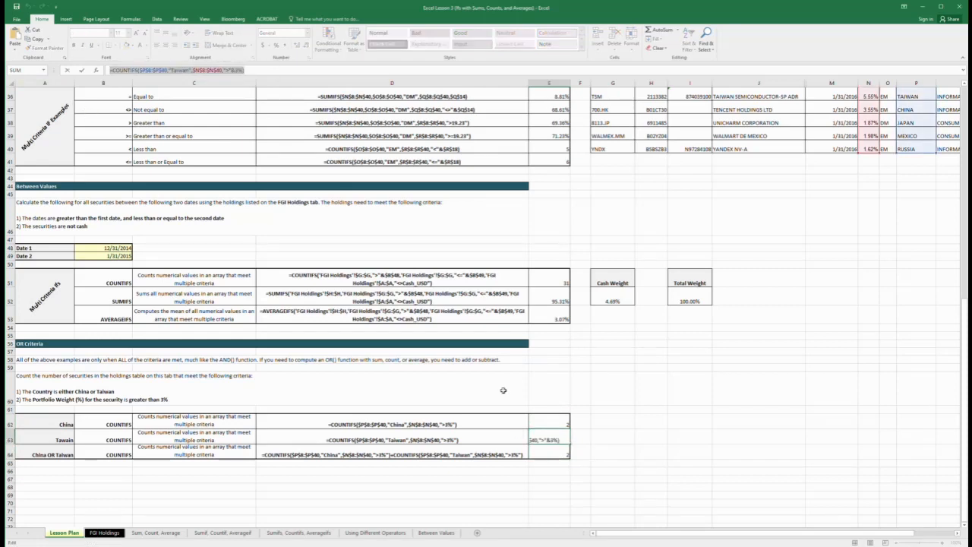
key("Escape")
key("Down")
left_click(242, 69)
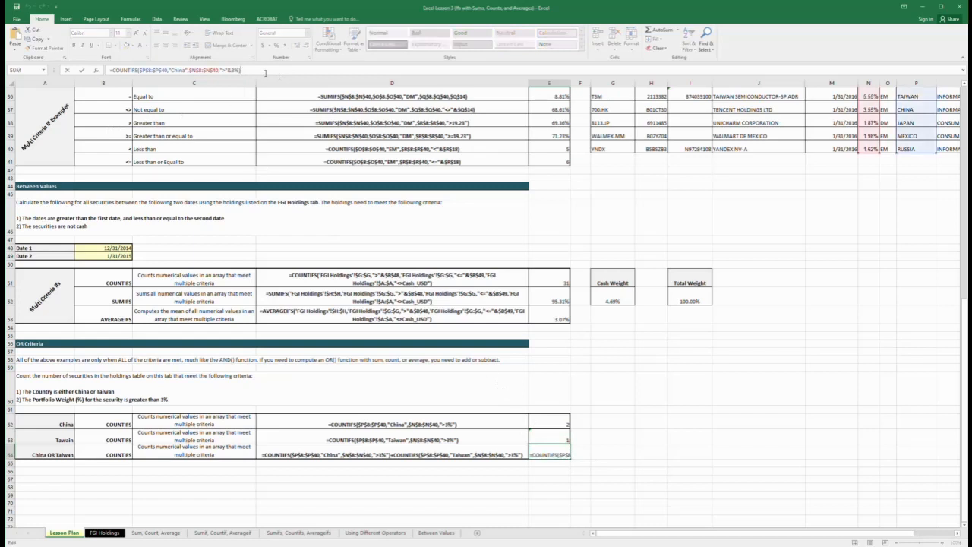
type("+")
key("ctrl+v")
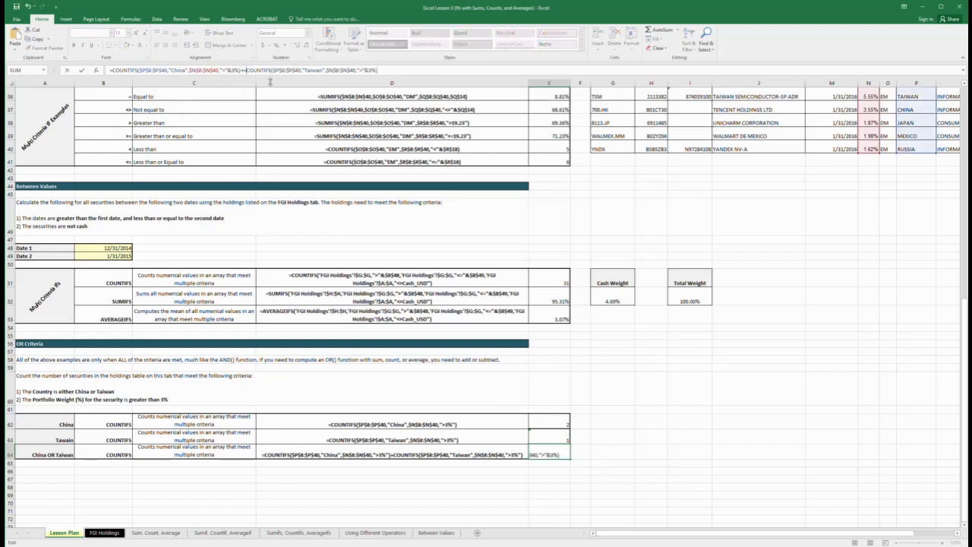
key("Return")
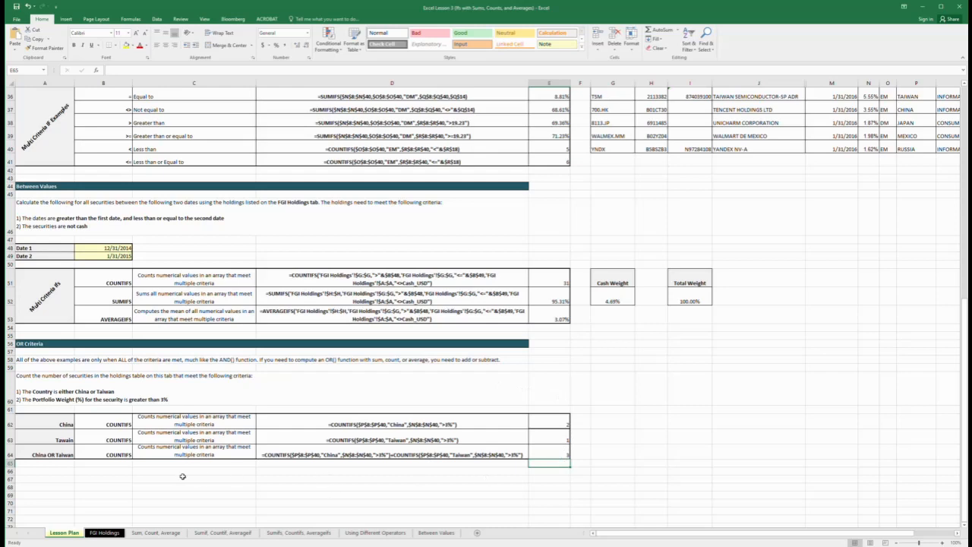
Review the Lesson Plan sections from the warm-up and basic formulas through to OR Criteria.
scroll(179, 472, "up", 12)
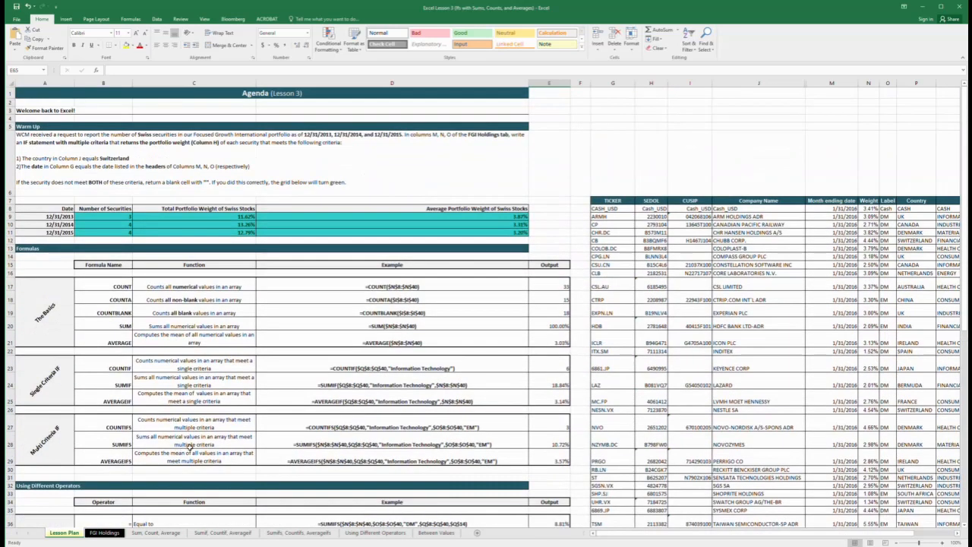
scroll(190, 448, "down", 3)
scroll(190, 449, "down", 1)
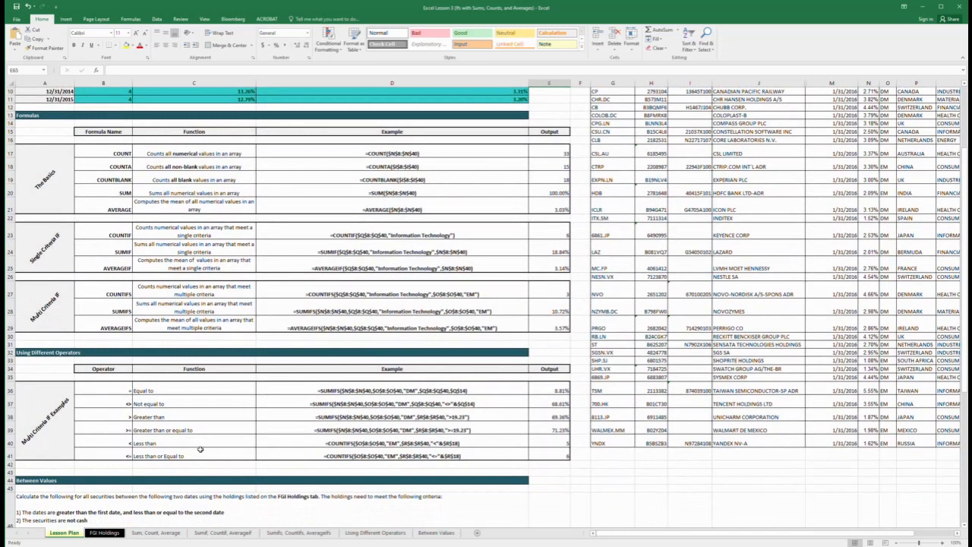
scroll(204, 447, "down", 7)
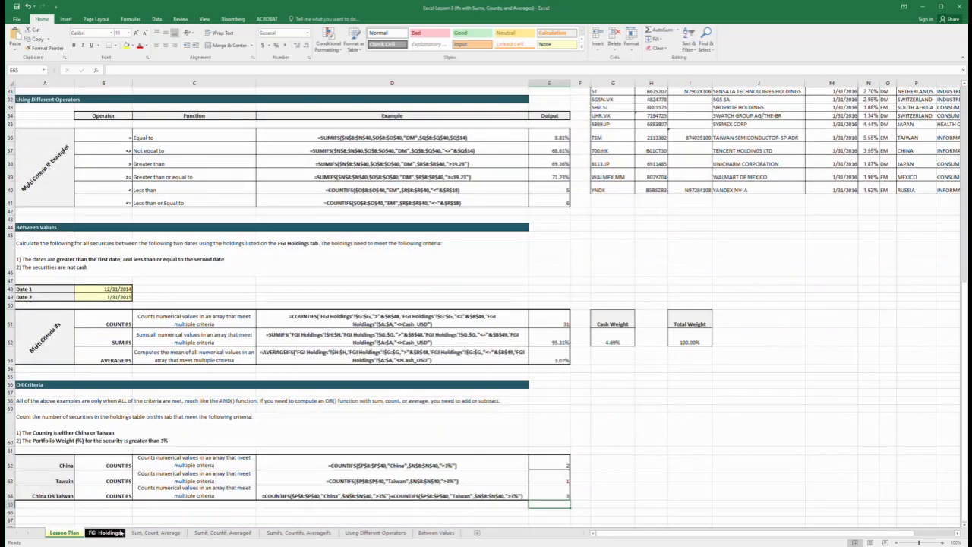
Go to the Sum, Count, Average sheet and examine its questions, answer cells and the US-Only portfolio bonus questions.
left_click(105, 533)
left_click(157, 533)
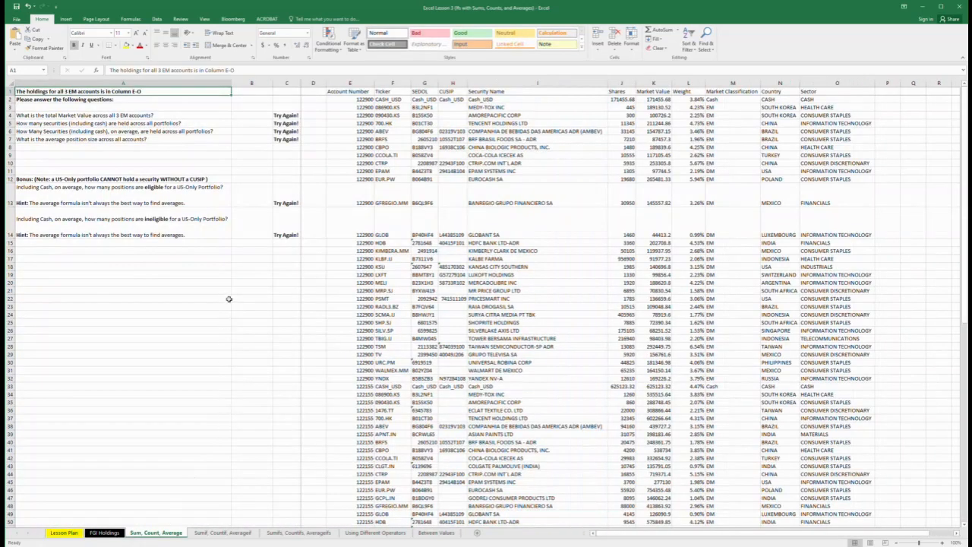
left_click_drag(252, 115, 259, 227)
left_click(221, 225)
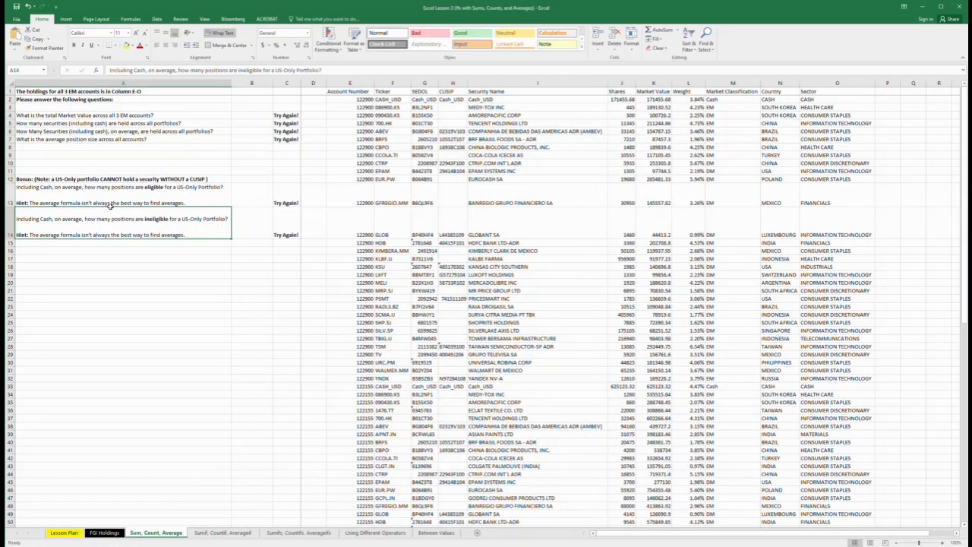
left_click(244, 199)
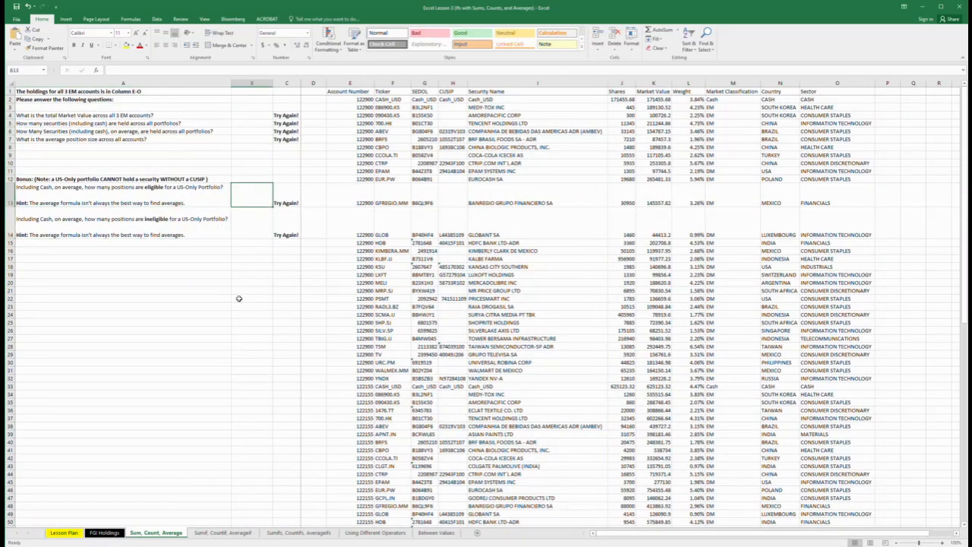